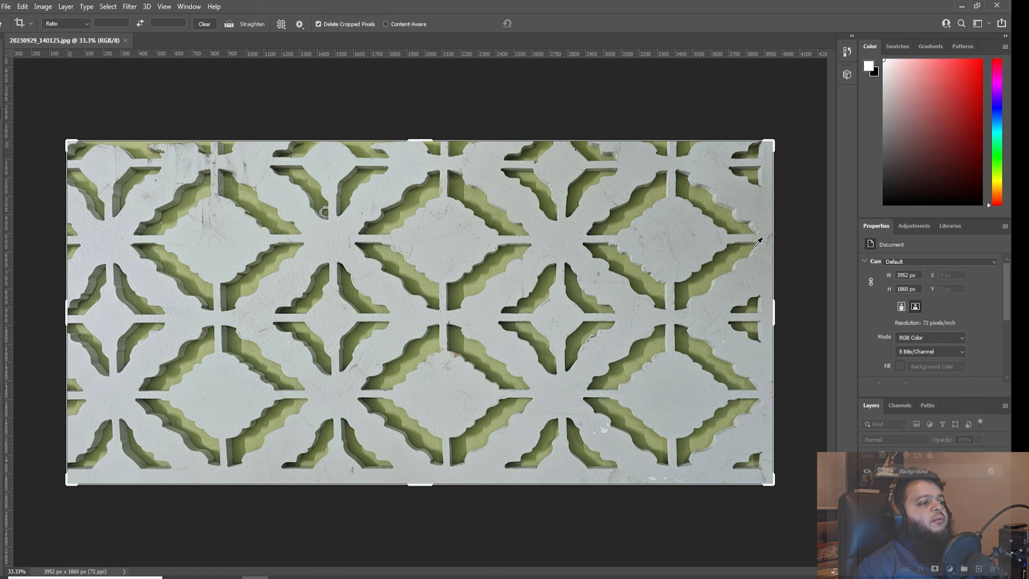
Step: Add a Black & White adjustment to the pattern photo with Reds, Yellows and Greens at -200 and Cyans at 300
{"action": "left_click_drag", "start_coordinate": [928, 304], "coordinate": [810, 288]}
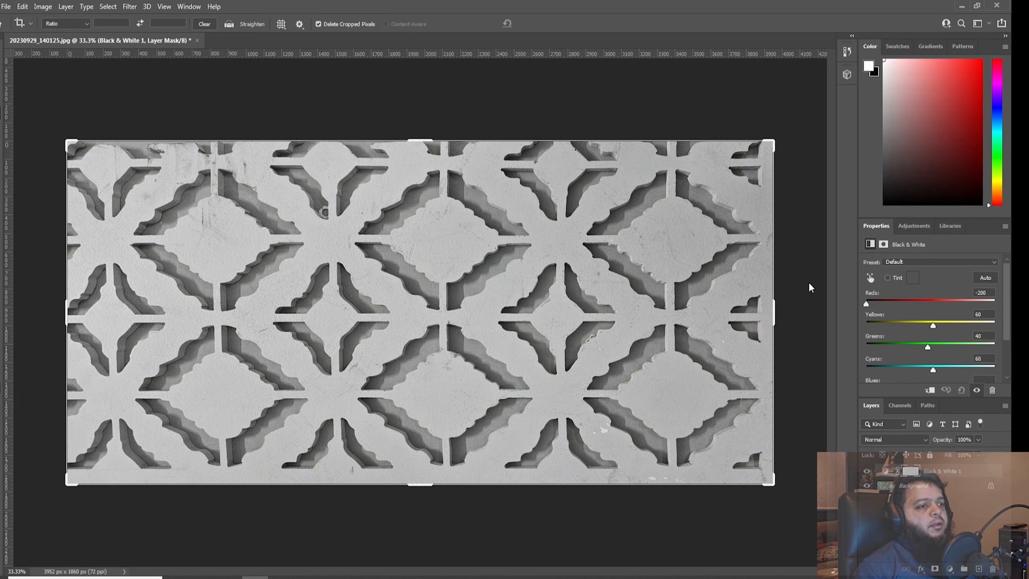
{"action": "left_click_drag", "start_coordinate": [931, 327], "coordinate": [842, 322]}
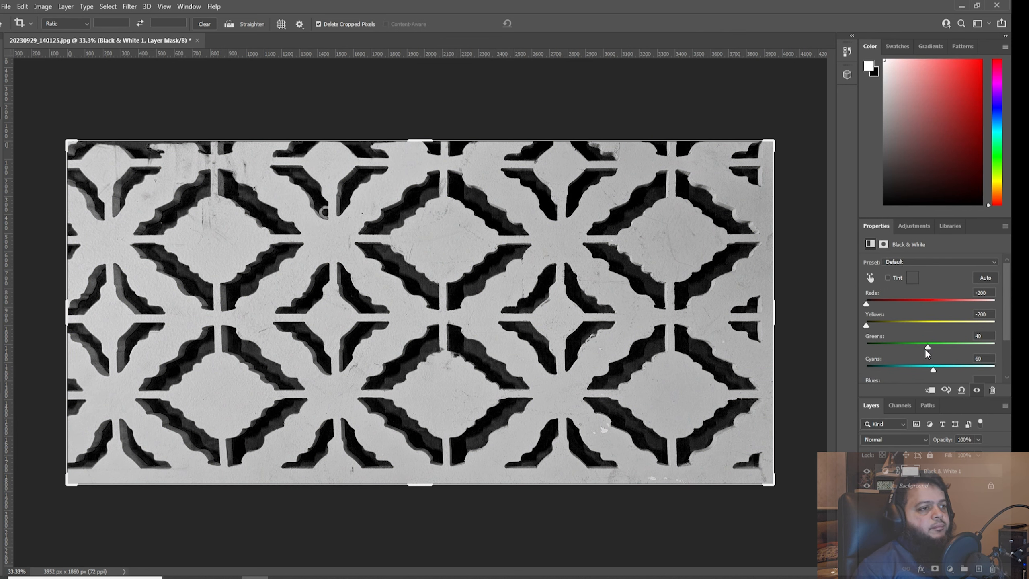
{"action": "left_click_drag", "start_coordinate": [928, 347], "coordinate": [858, 345]}
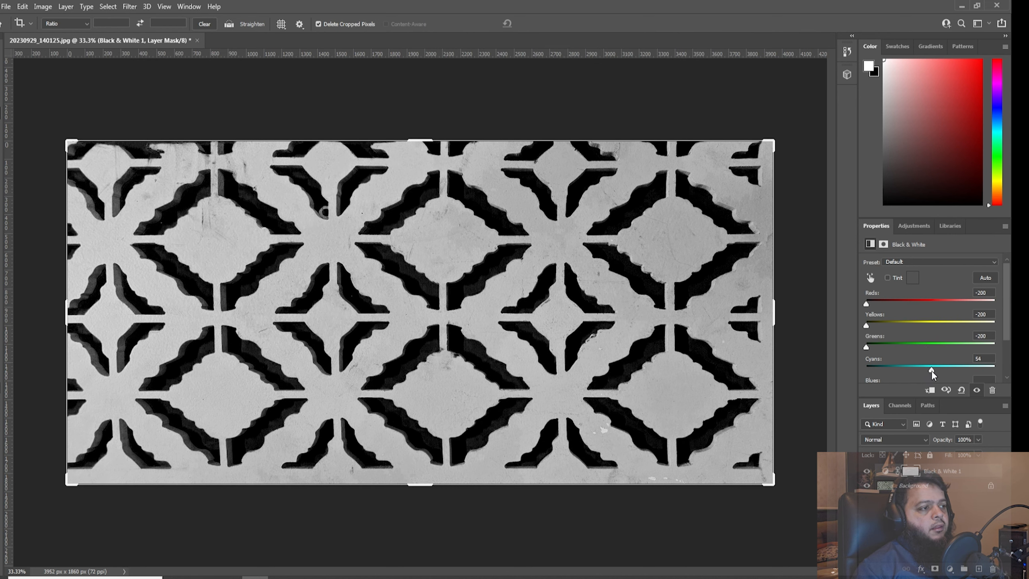
{"action": "mouse_move", "coordinate": [932, 370]}
{"action": "left_mouse_down"}
{"action": "mouse_move", "coordinate": [845, 369]}
{"action": "mouse_move", "coordinate": [997, 387]}
{"action": "mouse_move", "coordinate": [830, 367]}
{"action": "mouse_move", "coordinate": [991, 378]}
{"action": "mouse_move", "coordinate": [915, 367]}
{"action": "left_mouse_up"}
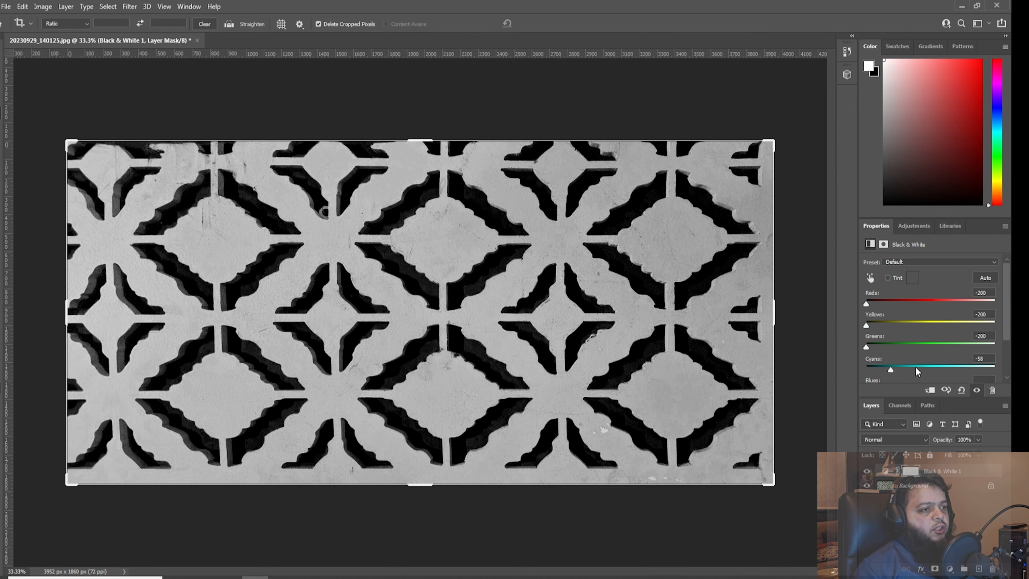
{"action": "left_click_drag", "start_coordinate": [980, 375], "coordinate": [1004, 377]}
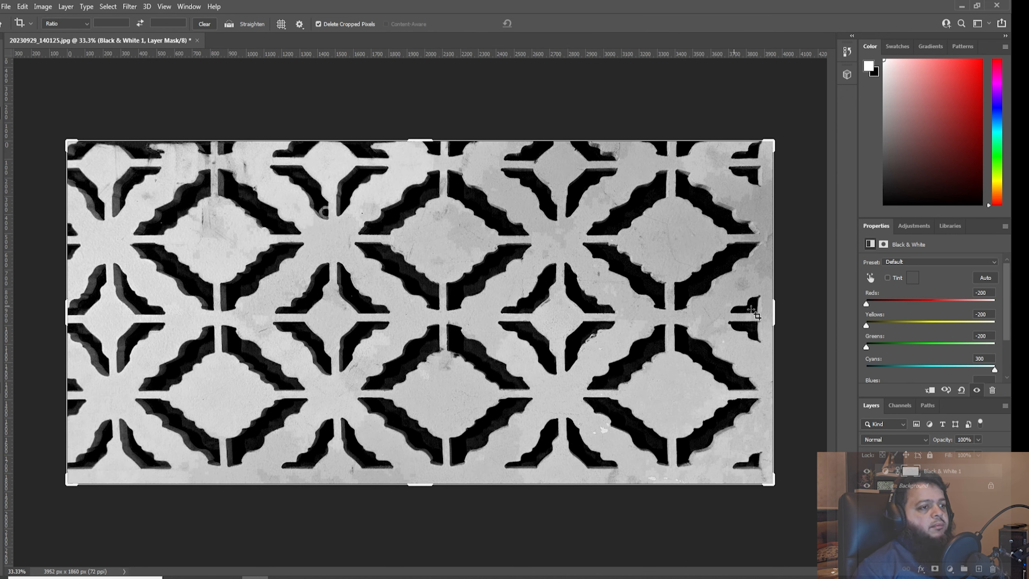
{"action": "left_click", "coordinate": [2, 7]}
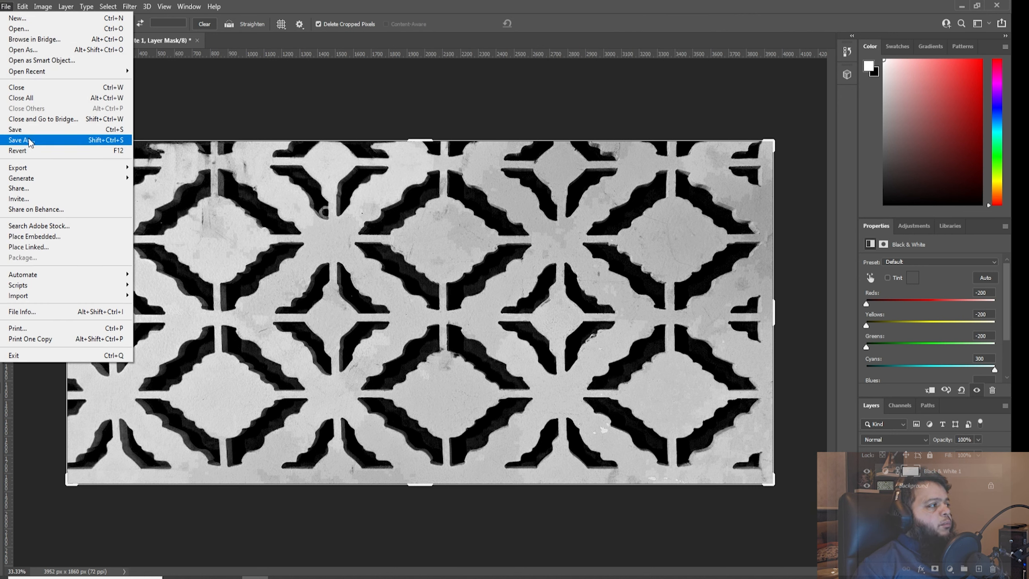
{"action": "left_click", "coordinate": [15, 129]}
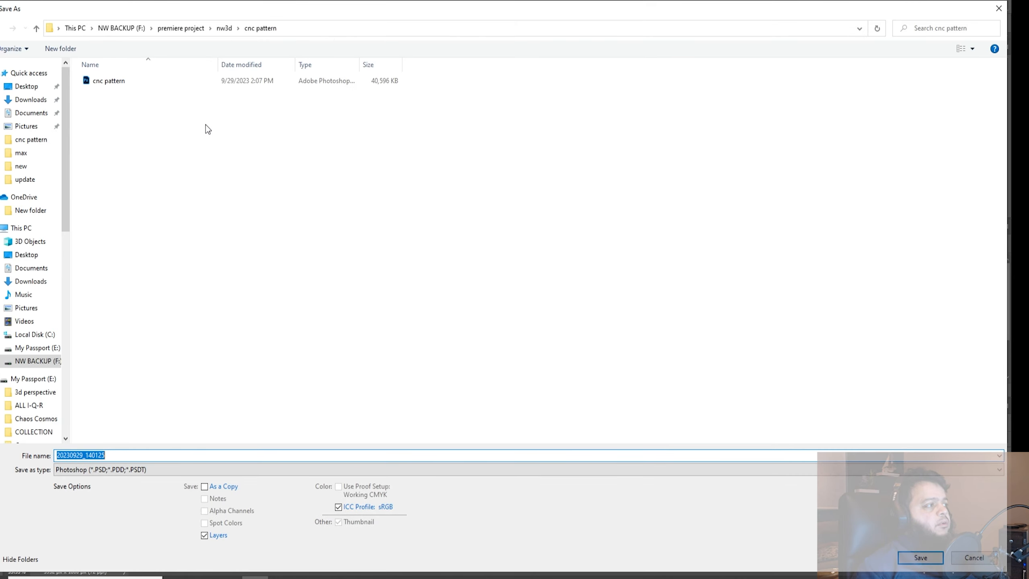
{"action": "left_click", "coordinate": [967, 560]}
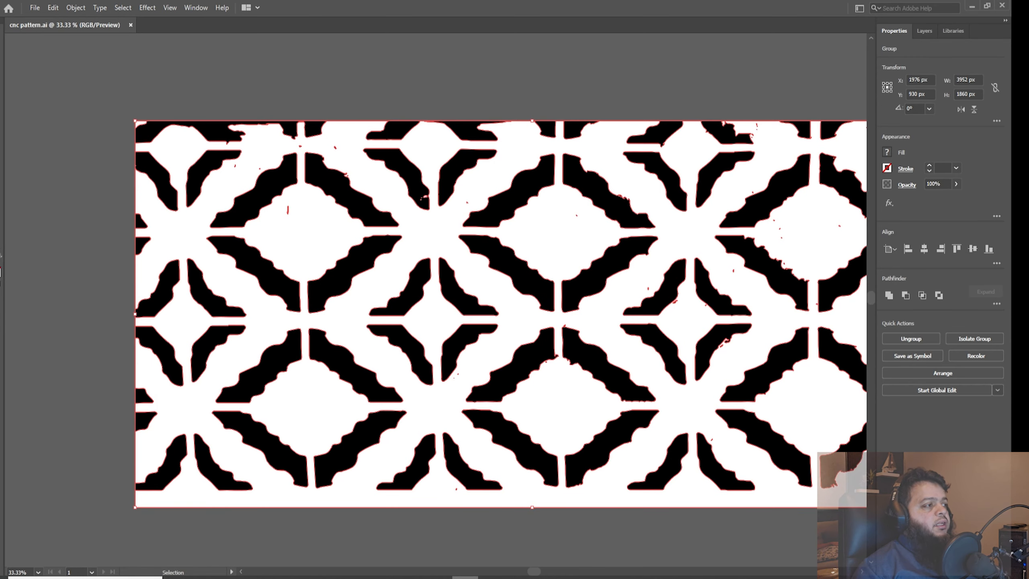
Step: Switch to Illustrator, close cnc pattern.ai and open cnc pattern.psd, accepting the Photoshop import options
{"action": "left_click", "coordinate": [131, 24]}
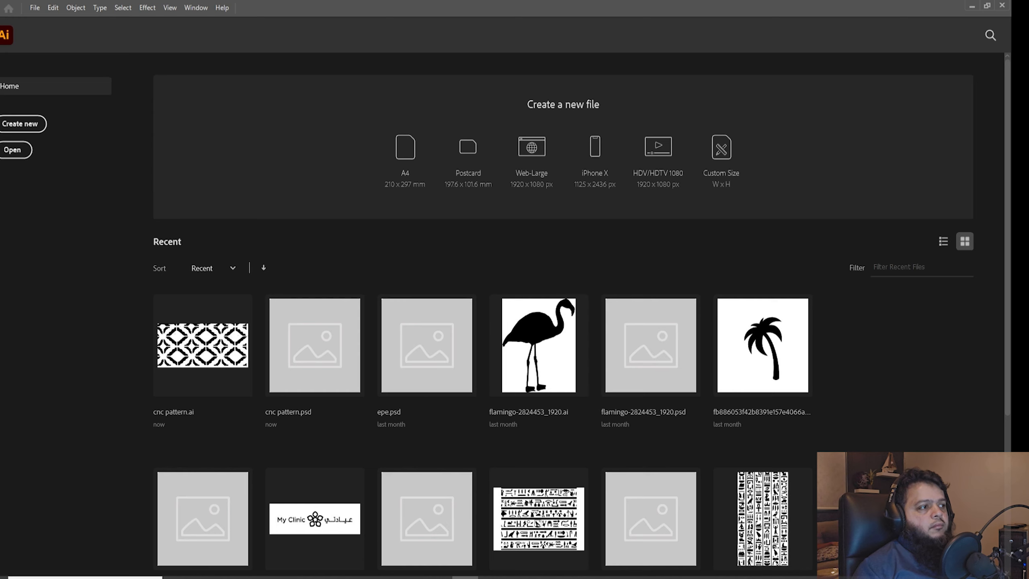
{"action": "left_click", "coordinate": [35, 8]}
{"action": "left_click", "coordinate": [53, 336]}
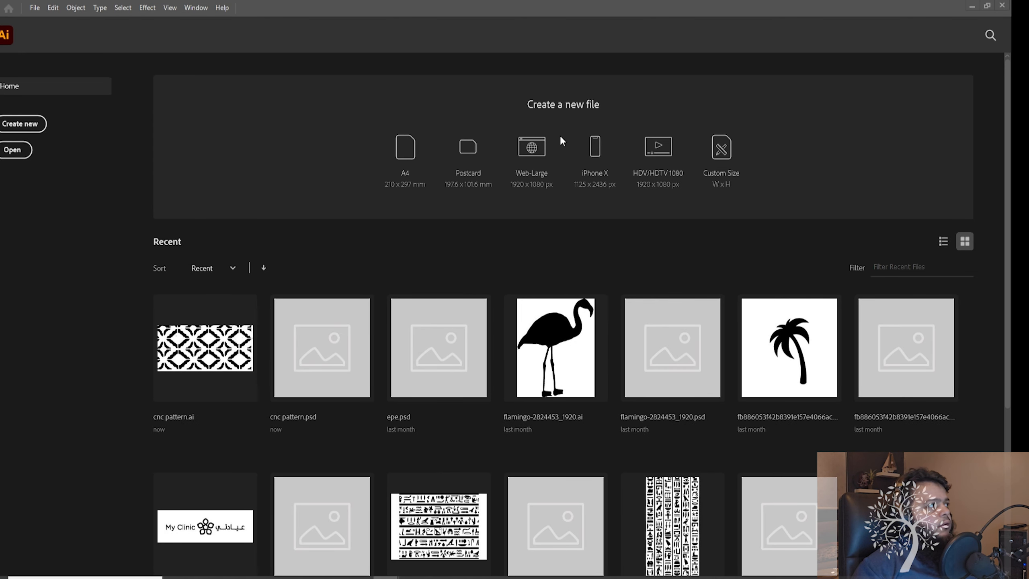
{"action": "left_click", "coordinate": [36, 9]}
{"action": "left_click", "coordinate": [697, 281]}
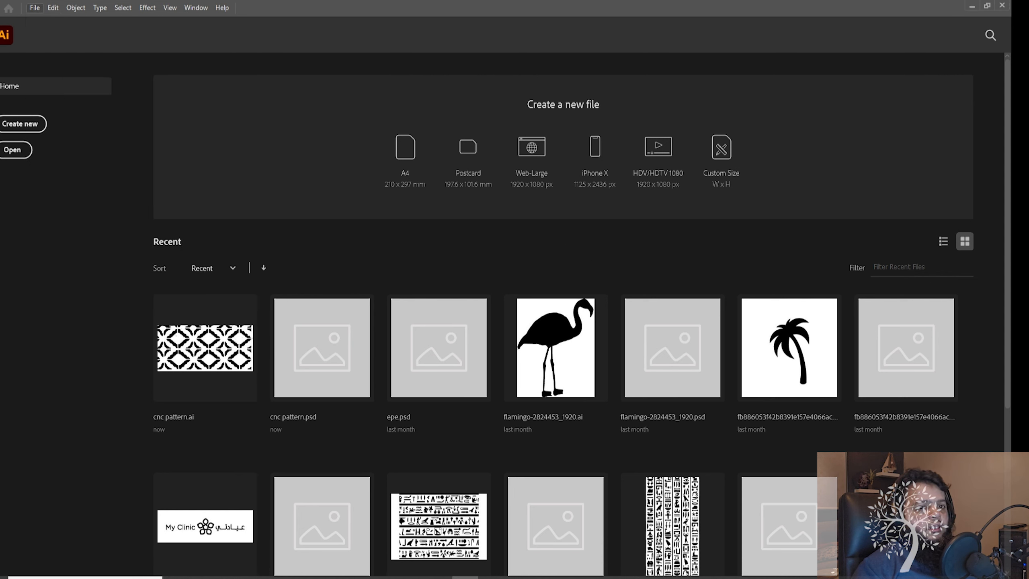
{"action": "left_click_drag", "start_coordinate": [636, 274], "coordinate": [305, 252]}
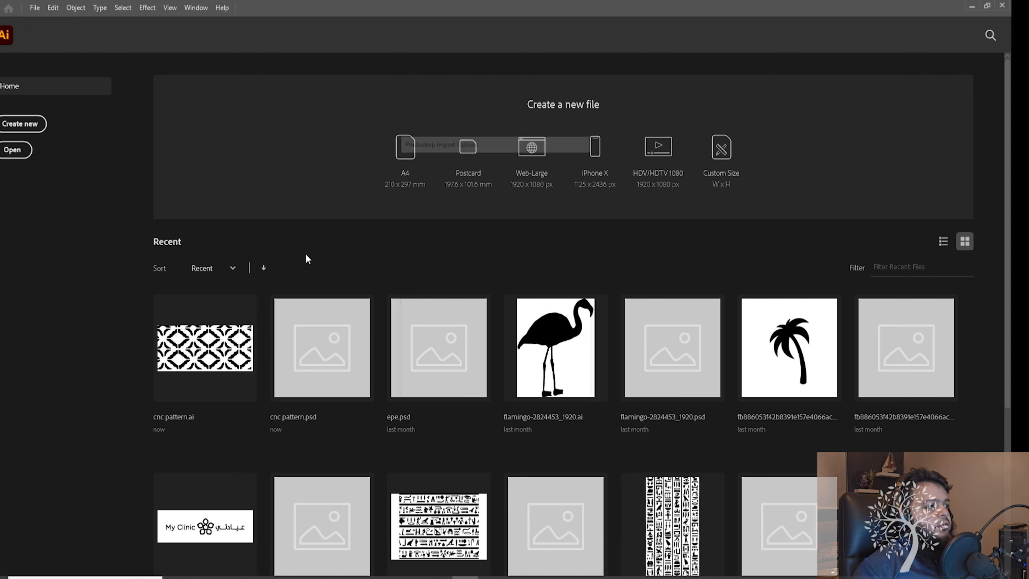
{"action": "left_click", "coordinate": [510, 417]}
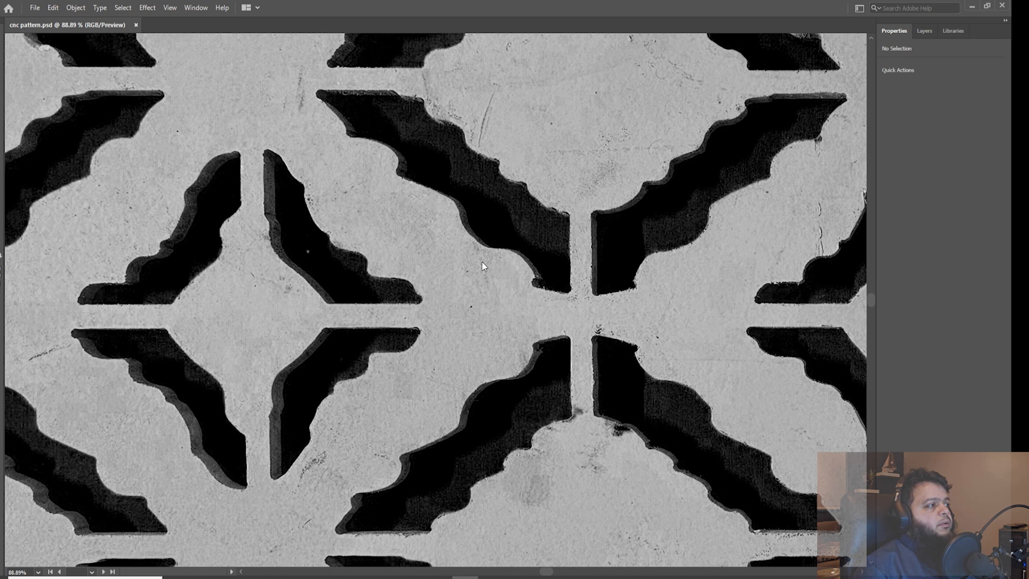
Step: Image Trace the pattern image with the [Default] preset and expand the tracing into vector paths
{"action": "scroll", "coordinate": [420, 306], "scroll_direction": "down", "scroll_amount": 8, "text": "alt"}
{"action": "scroll", "coordinate": [420, 306], "scroll_direction": "up", "scroll_amount": 4, "text": "alt"}
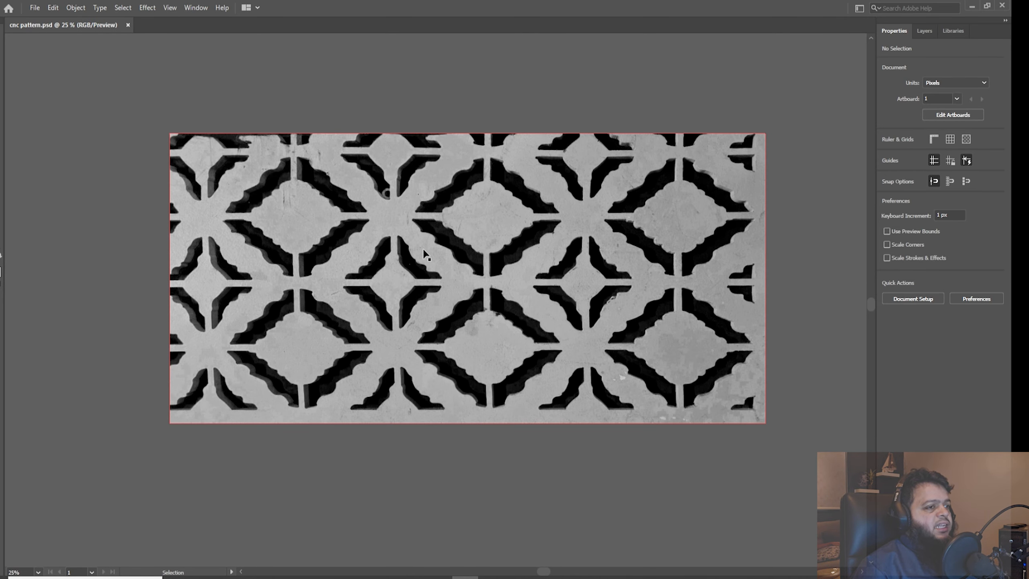
{"action": "left_click", "coordinate": [423, 249]}
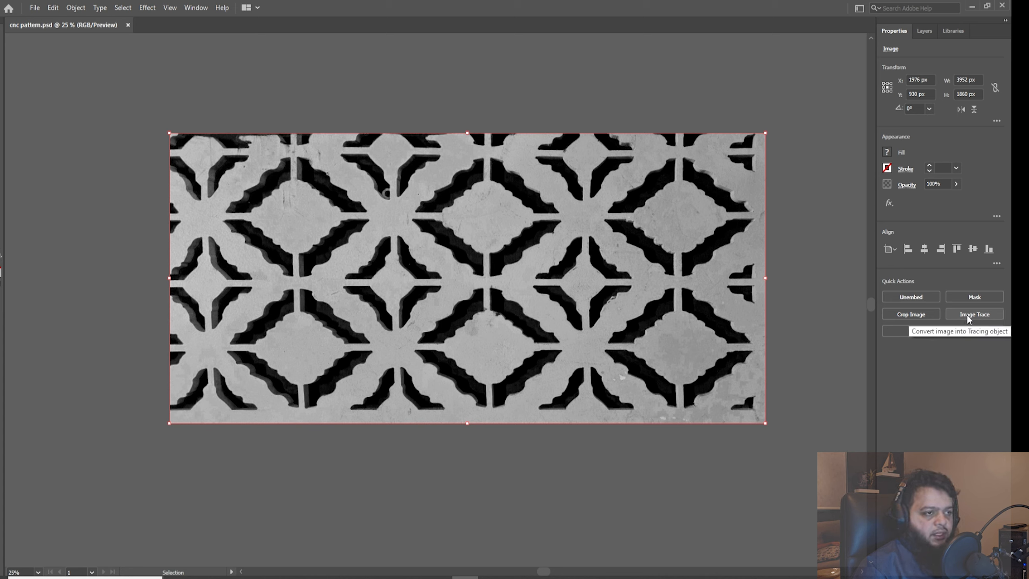
{"action": "left_click", "coordinate": [971, 316]}
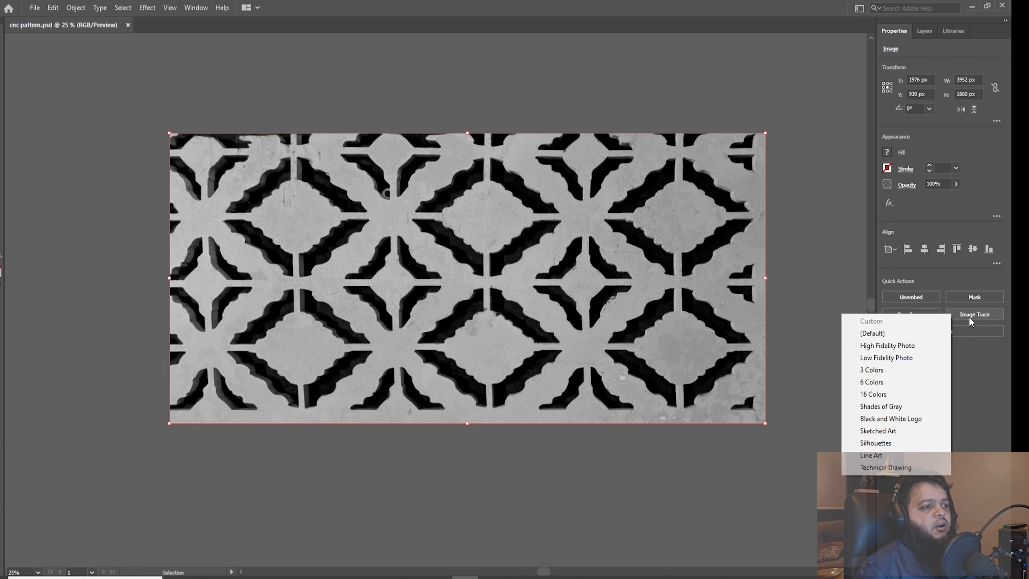
{"action": "left_click", "coordinate": [881, 331]}
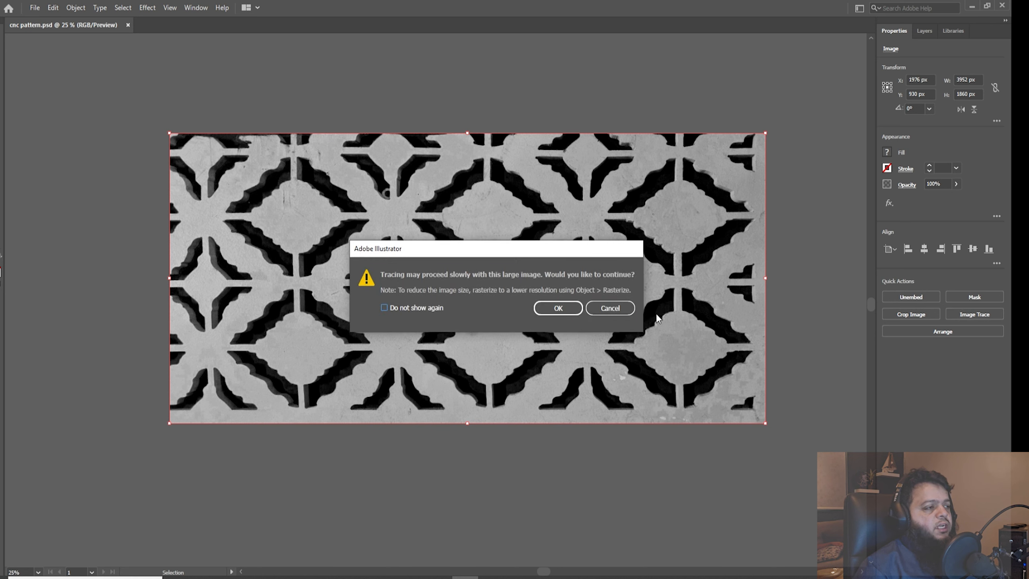
{"action": "left_click", "coordinate": [558, 309]}
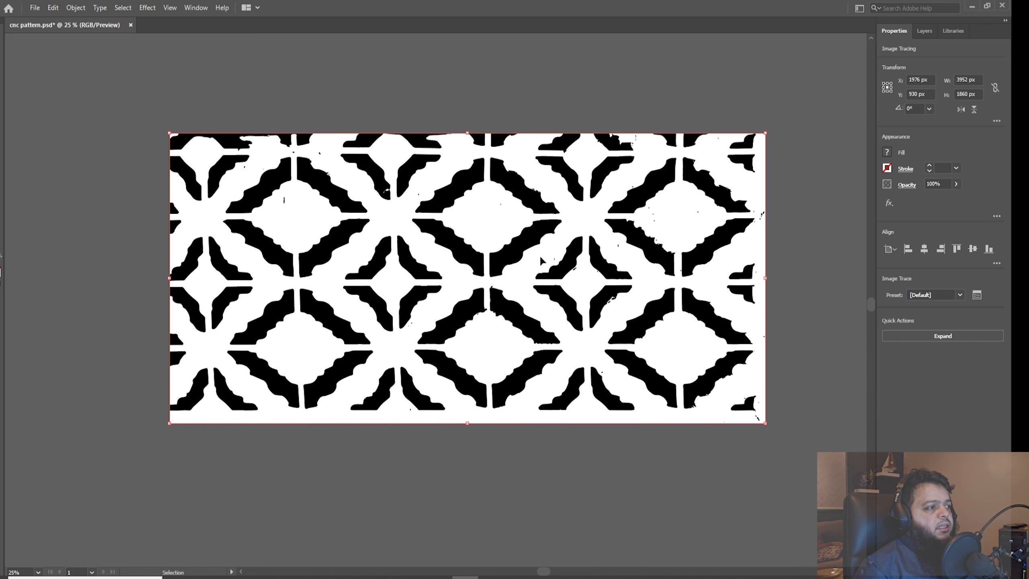
{"action": "left_click", "coordinate": [944, 336]}
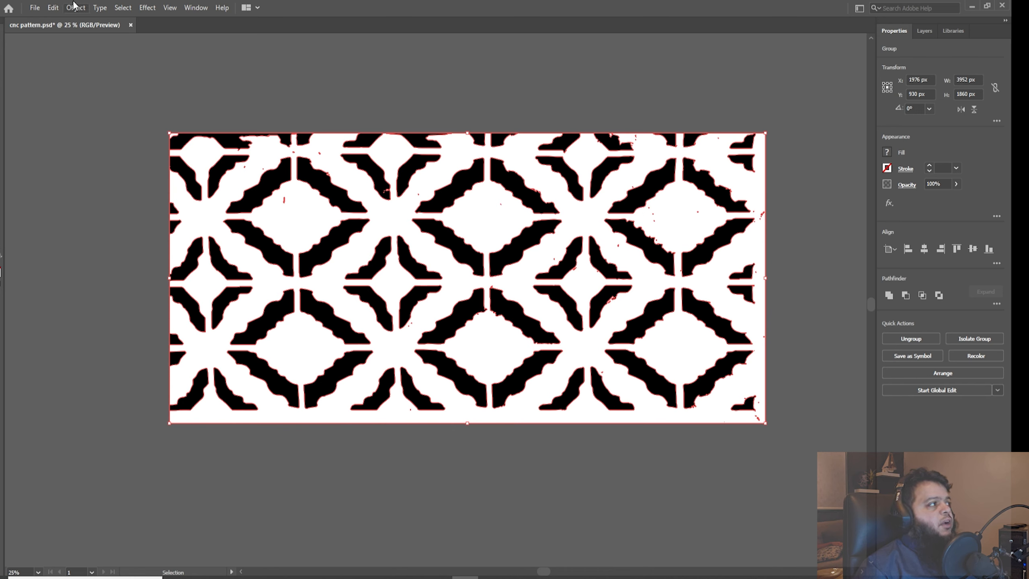
Step: Save the traced artwork as the Adobe Illustrator file "cnc pattern", replacing the existing file and using the Illustrator 3 version
{"action": "left_click", "coordinate": [35, 8]}
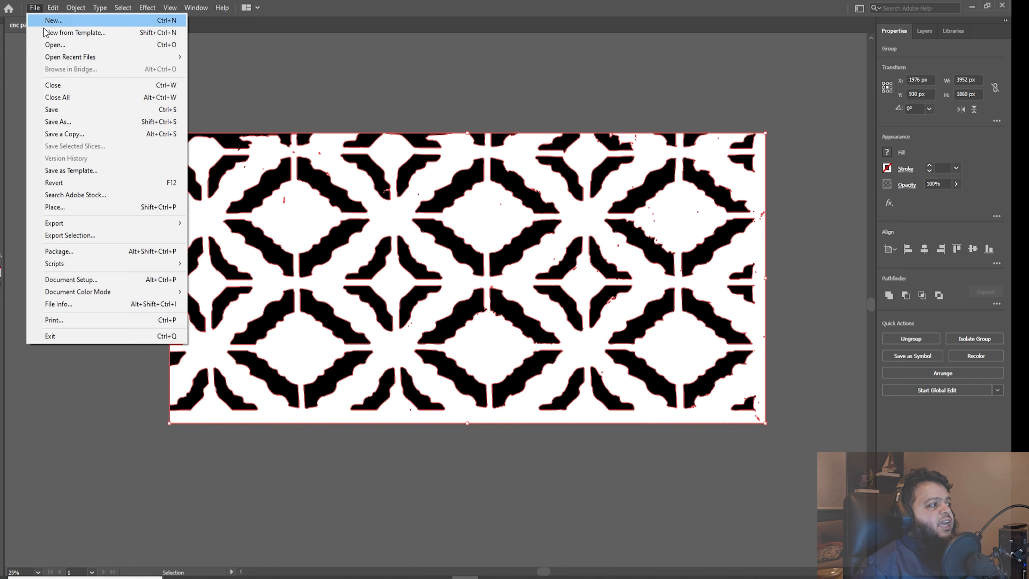
{"action": "left_click", "coordinate": [70, 126]}
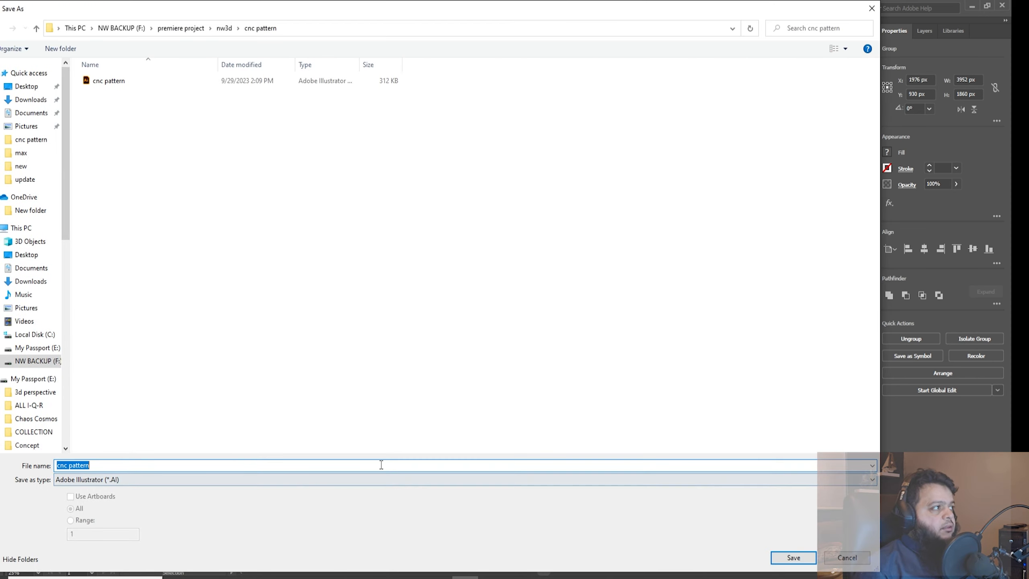
{"action": "left_click", "coordinate": [793, 558]}
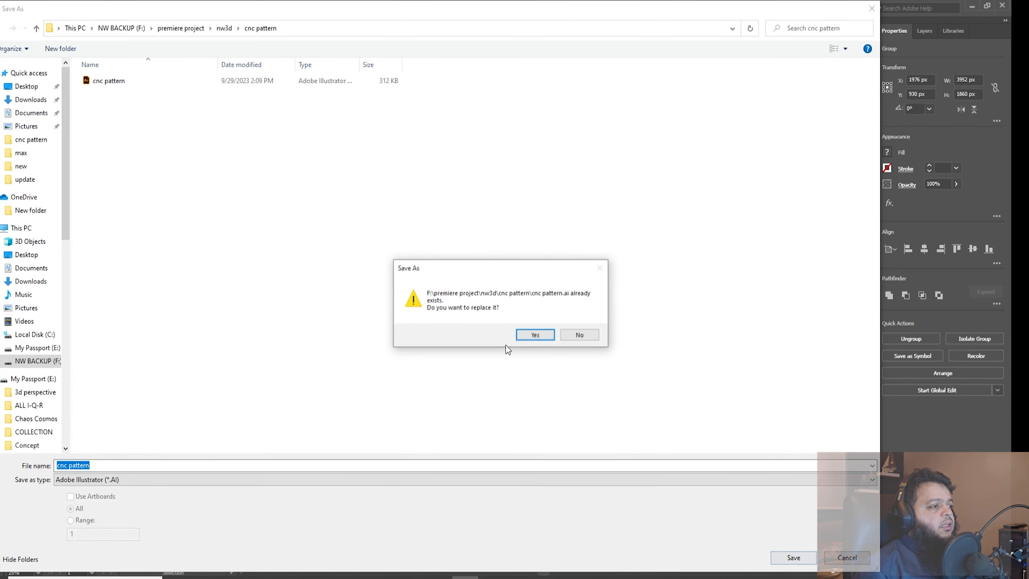
{"action": "left_click", "coordinate": [526, 334]}
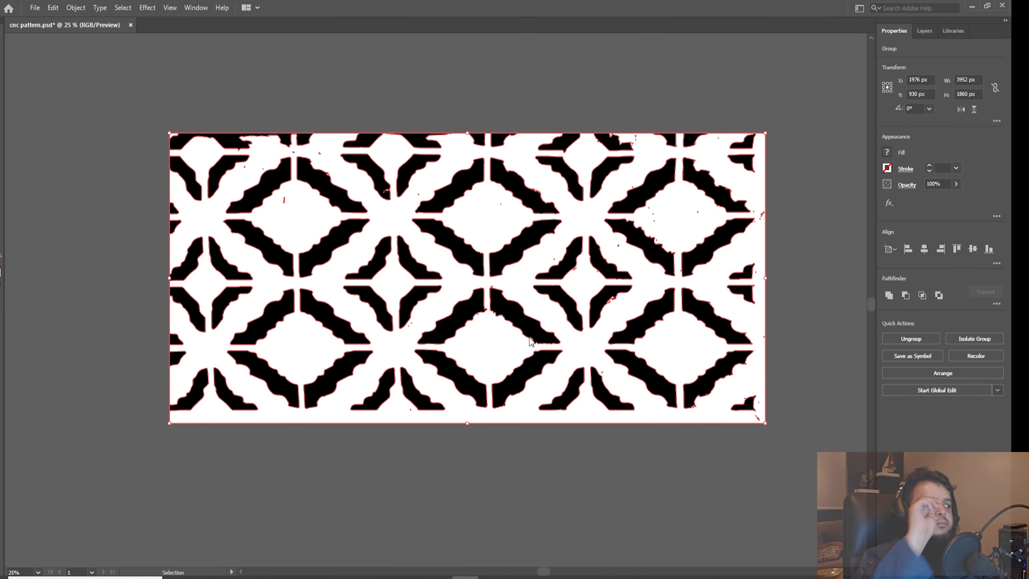
{"action": "left_click", "coordinate": [436, 135]}
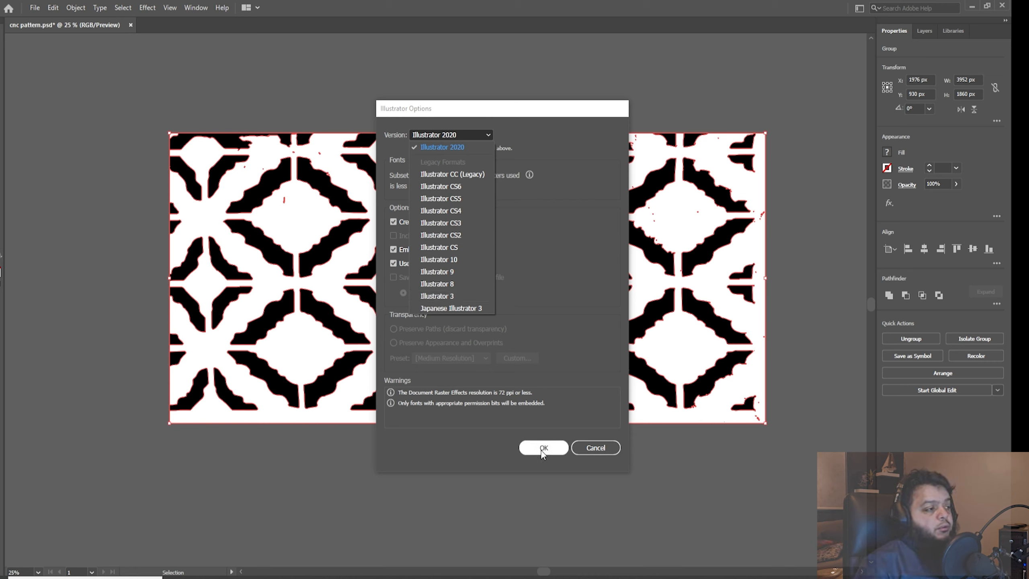
{"action": "left_click", "coordinate": [441, 296]}
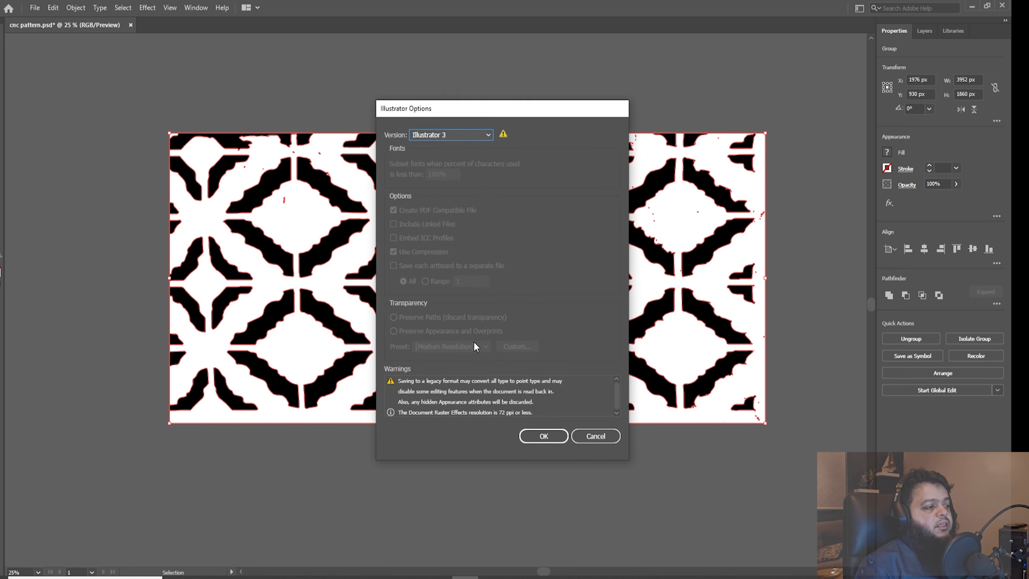
{"action": "left_click", "coordinate": [542, 436]}
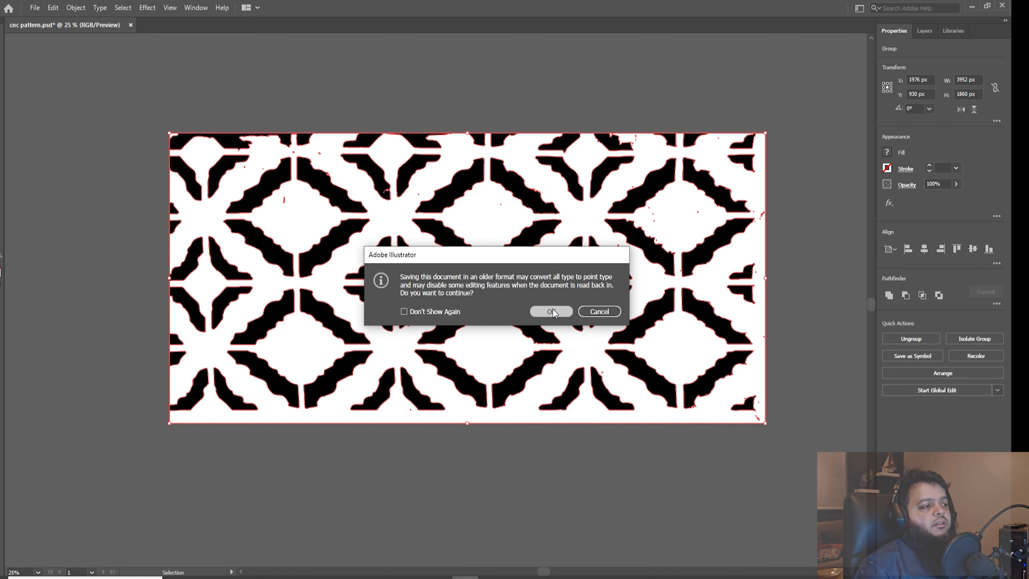
{"action": "left_click", "coordinate": [552, 311]}
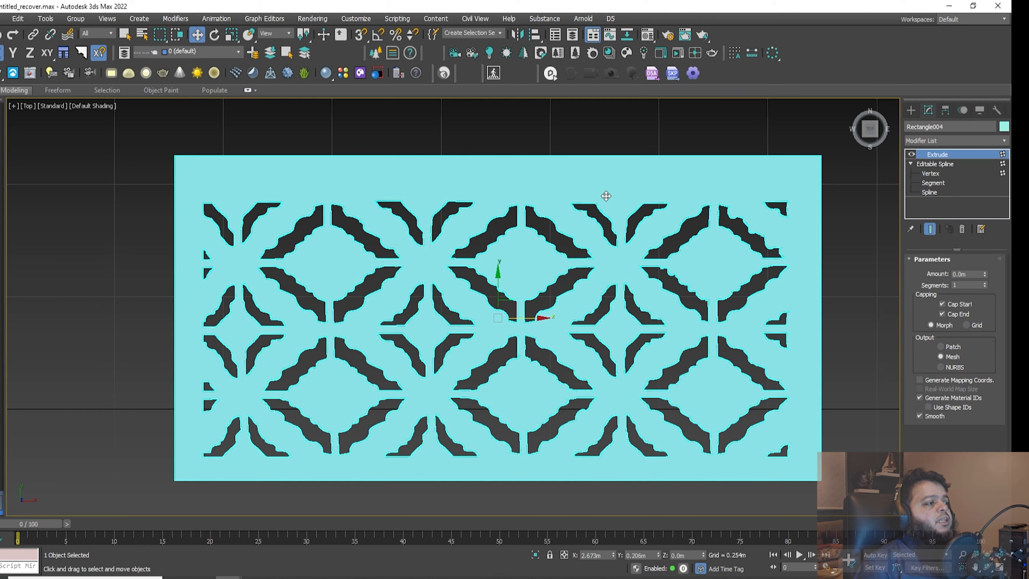
Step: Switch to 3ds Max and start a new empty scene
{"action": "scroll", "coordinate": [486, 214], "scroll_direction": "down", "scroll_amount": 5}
{"action": "middle_click_drag", "start_coordinate": [483, 217], "coordinate": [509, 219]}
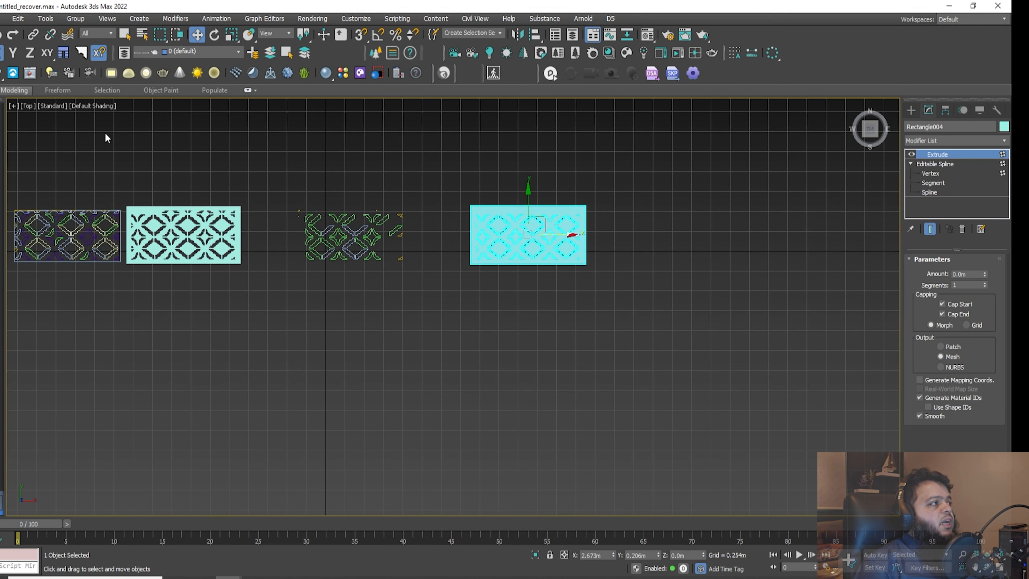
{"action": "left_click", "coordinate": [3, 18]}
{"action": "left_click", "coordinate": [3, 37]}
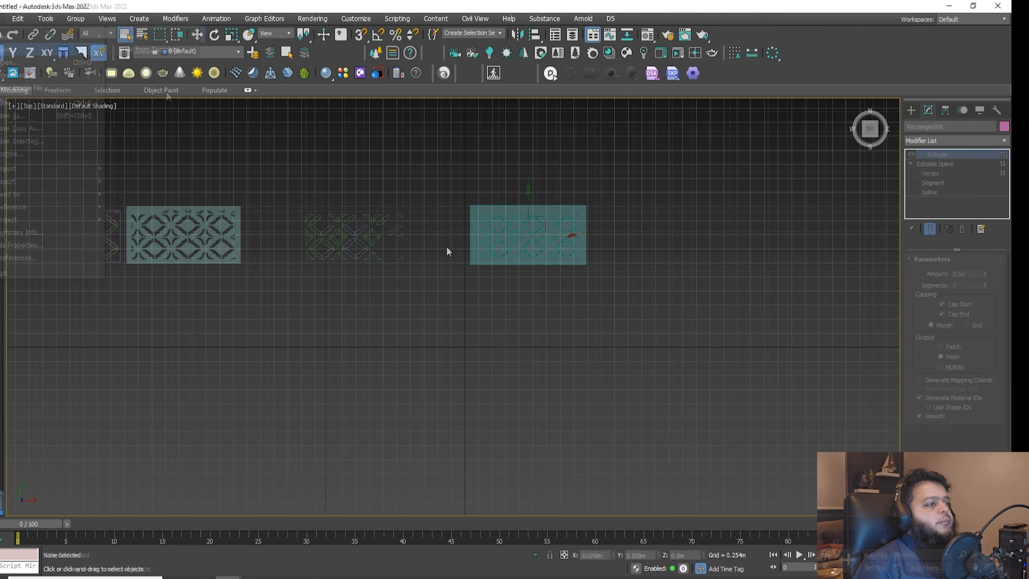
Step: Import the cnc pattern Illustrator file, merging it with the current scene and bringing the shapes in as multiple objects
{"action": "left_click", "coordinate": [3, 18]}
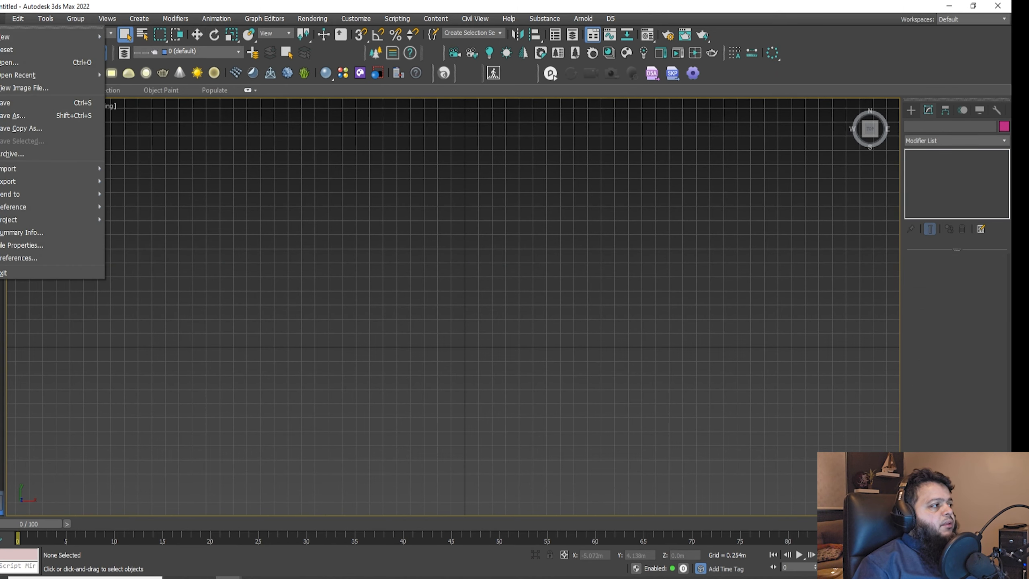
{"action": "mouse_move", "coordinate": [26, 167]}
{"action": "left_click", "coordinate": [133, 168]}
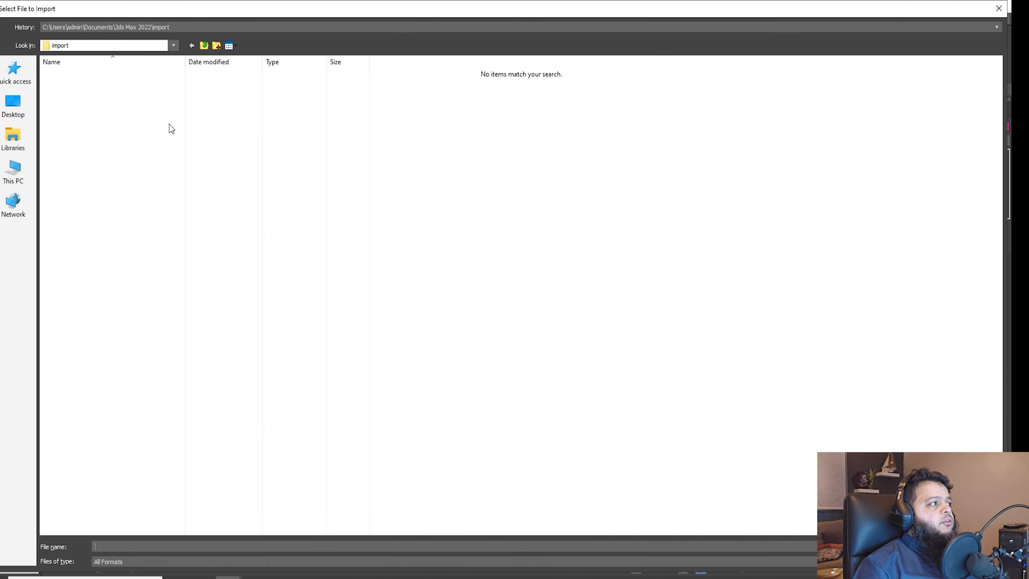
{"action": "left_click", "coordinate": [140, 26]}
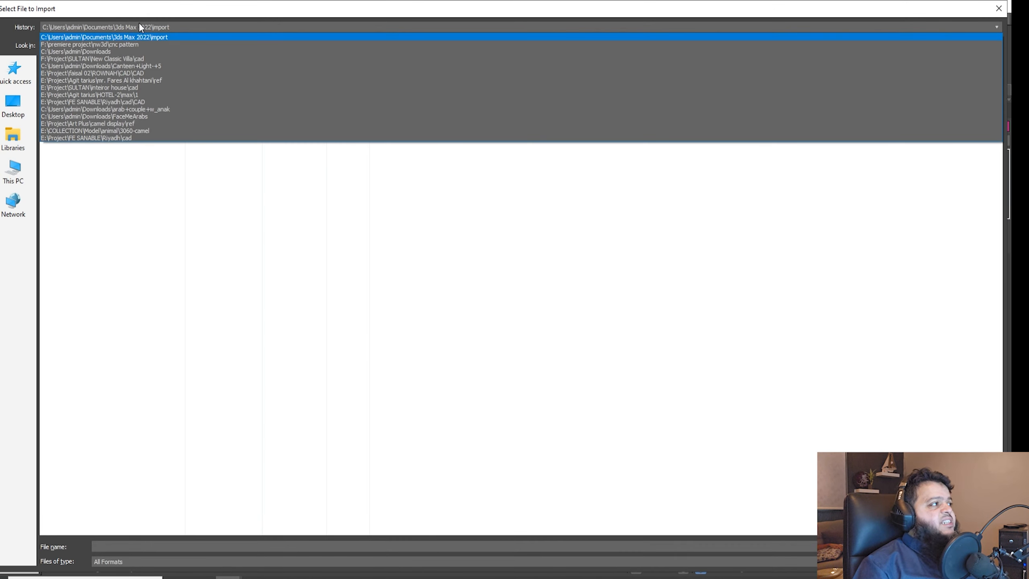
{"action": "left_click", "coordinate": [120, 44]}
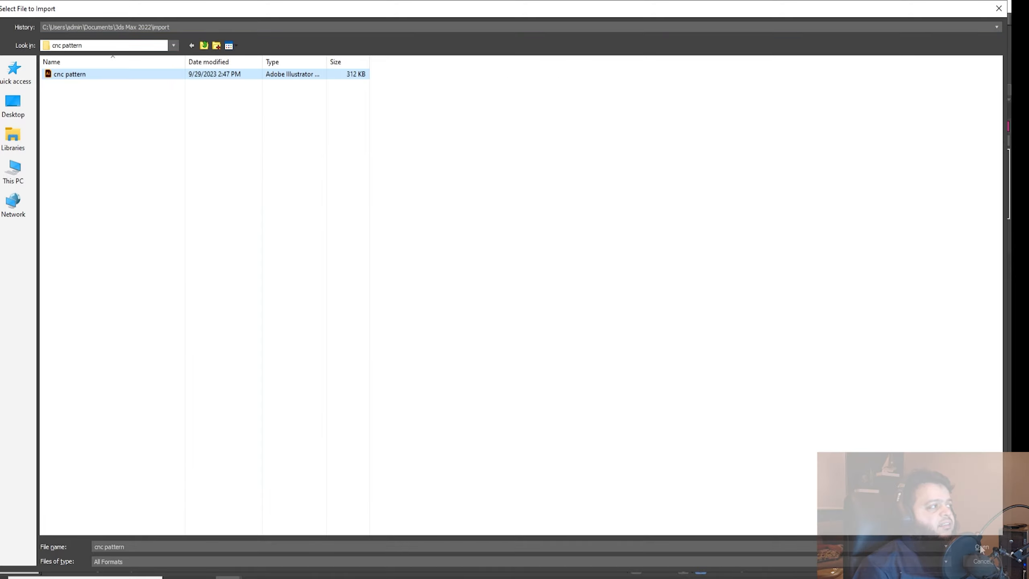
{"action": "left_click", "coordinate": [981, 547]}
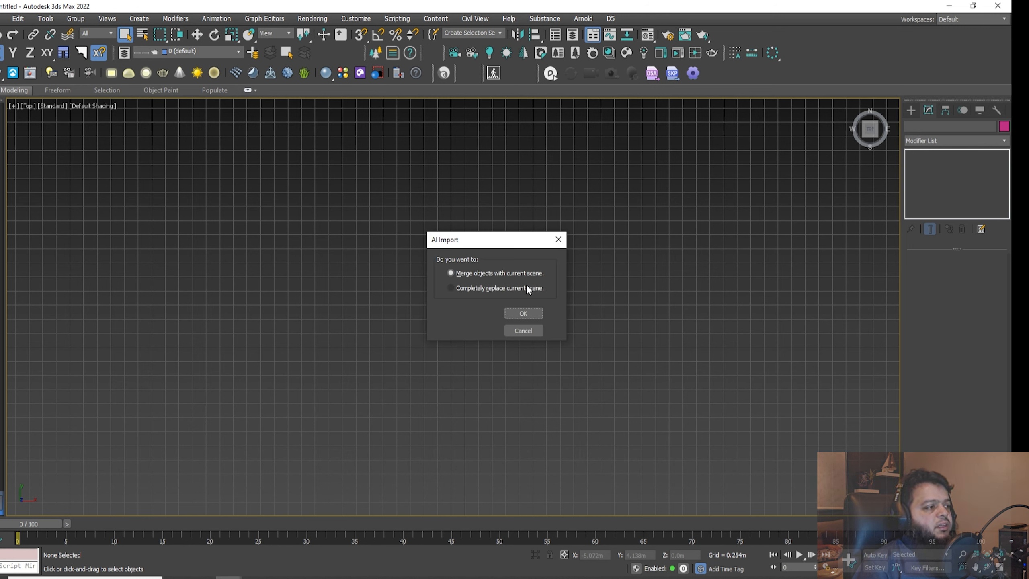
{"action": "left_click", "coordinate": [527, 312]}
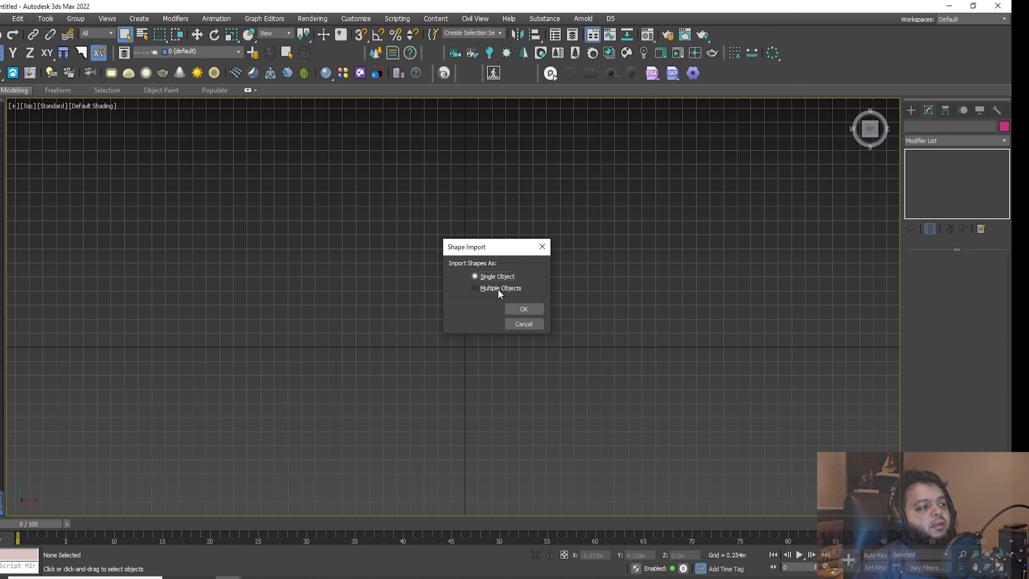
{"action": "left_click", "coordinate": [516, 306]}
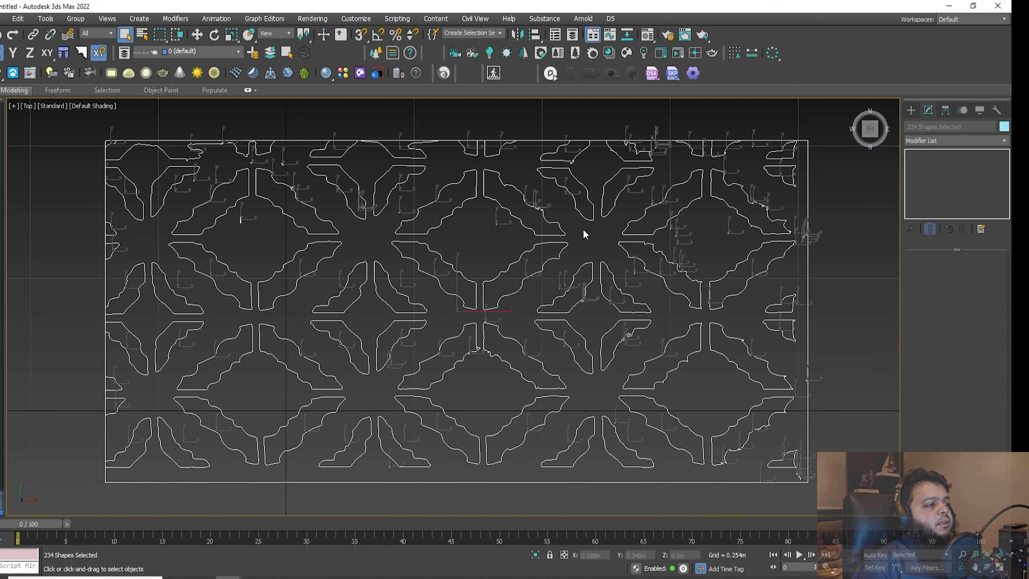
Step: Delete the vertices of the tiny stray outline just inside the frame's right edge
{"action": "right_click", "coordinate": [583, 232]}
{"action": "left_click", "coordinate": [590, 241]}
{"action": "left_click", "coordinate": [842, 349]}
{"action": "scroll", "coordinate": [811, 385], "scroll_direction": "up", "scroll_amount": 15}
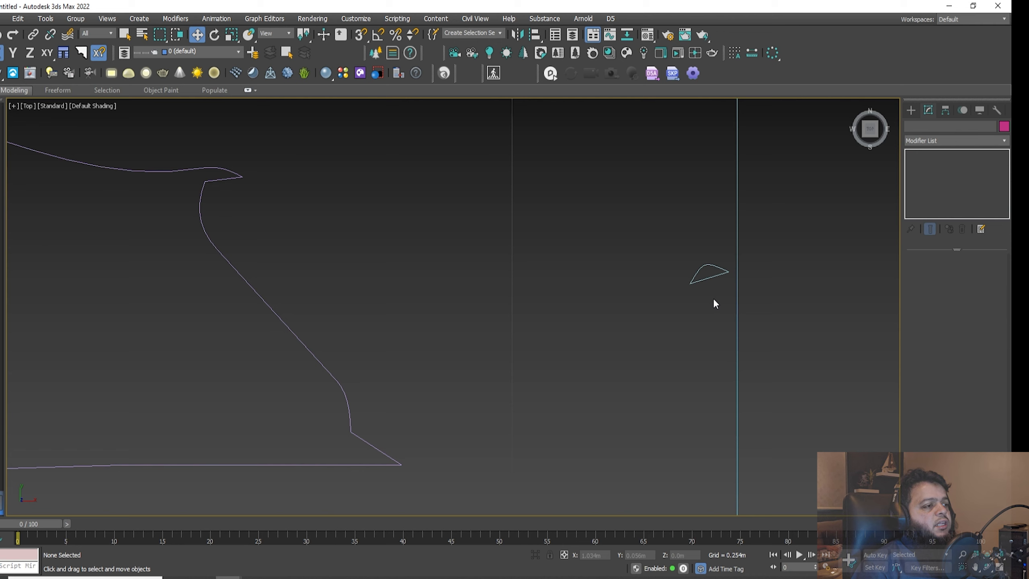
{"action": "left_click", "coordinate": [702, 280]}
{"action": "left_click", "coordinate": [911, 154]}
{"action": "left_click", "coordinate": [926, 165]}
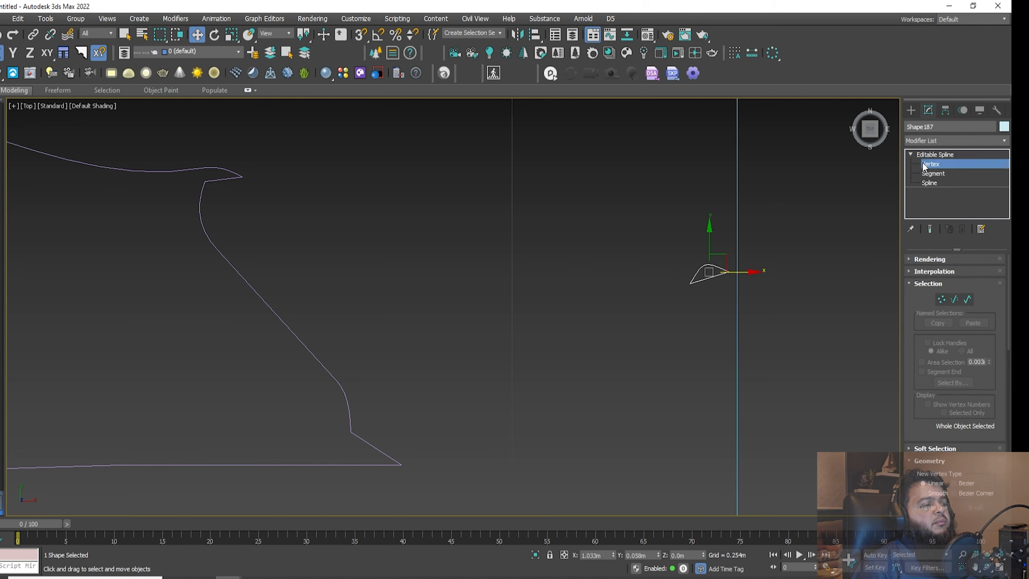
{"action": "scroll", "coordinate": [643, 243], "scroll_direction": "down", "scroll_amount": 5}
{"action": "left_click_drag", "start_coordinate": [634, 204], "coordinate": [719, 303]}
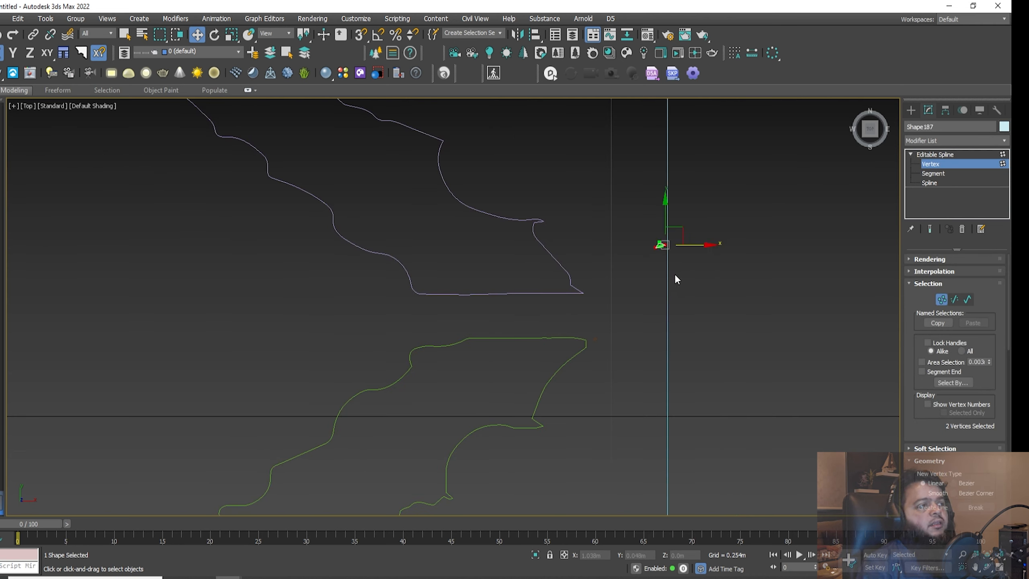
{"action": "key", "text": "Delete"}
Step: Leave vertex editing and delete the leftover stray shape beside the frame's right edge as a whole object
{"action": "scroll", "coordinate": [660, 226], "scroll_direction": "down", "scroll_amount": 6}
{"action": "middle_click_drag", "start_coordinate": [602, 184], "coordinate": [645, 291]}
{"action": "scroll", "coordinate": [649, 292], "scroll_direction": "up", "scroll_amount": 2}
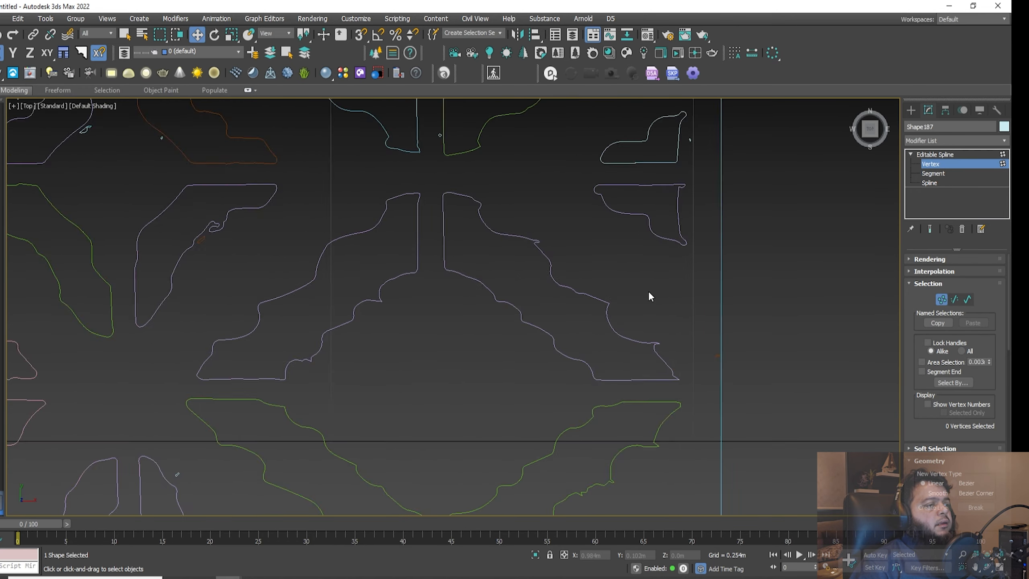
{"action": "scroll", "coordinate": [670, 313], "scroll_direction": "up", "scroll_amount": 3}
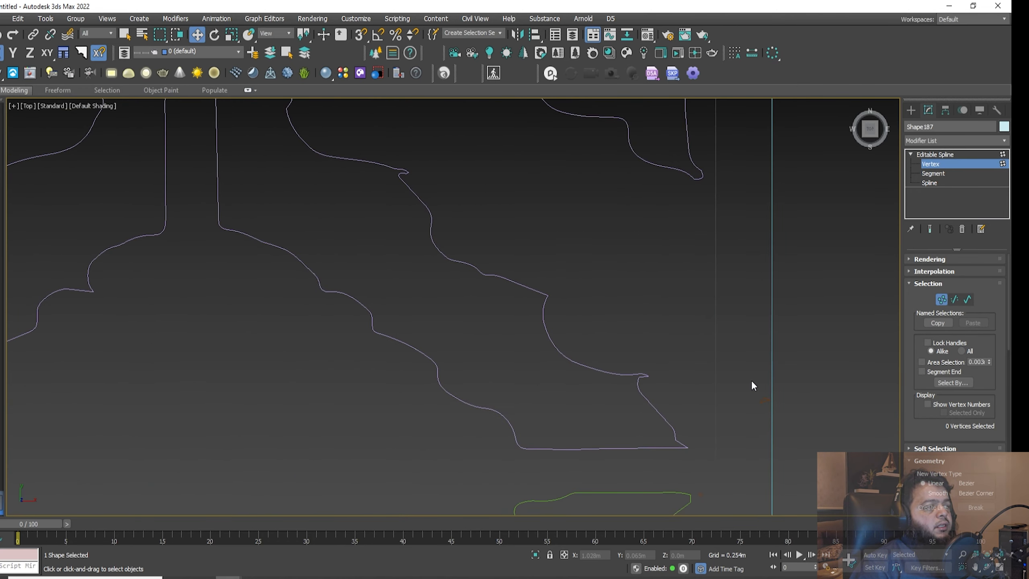
{"action": "scroll", "coordinate": [770, 414], "scroll_direction": "up", "scroll_amount": 3}
{"action": "left_click", "coordinate": [943, 155]}
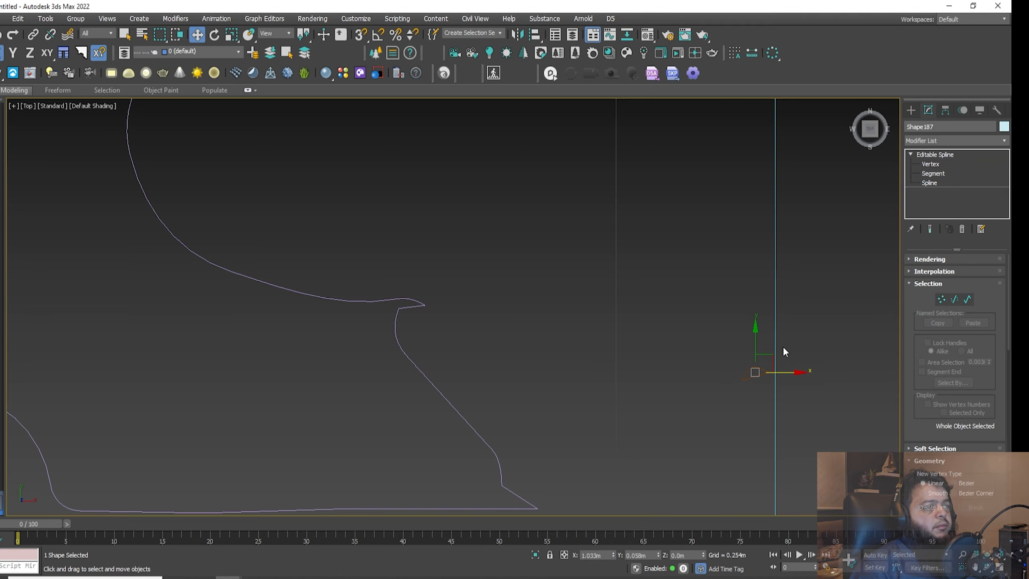
{"action": "scroll", "coordinate": [754, 394], "scroll_direction": "up", "scroll_amount": 3}
{"action": "left_click_drag", "start_coordinate": [757, 388], "coordinate": [682, 286]}
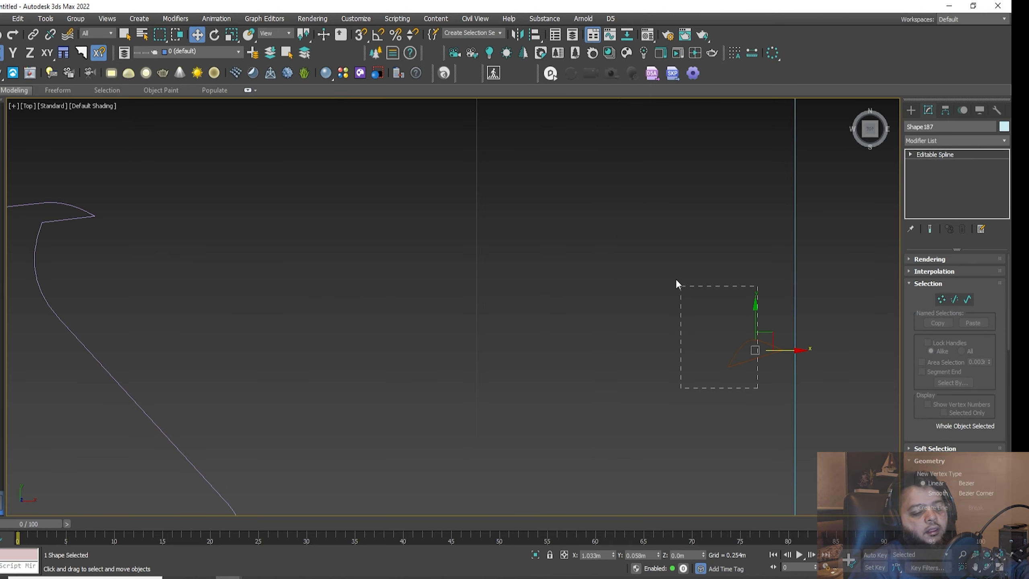
{"action": "key", "text": "Delete"}
Step: Find and delete the small half-moon fragment lying in the open area next to the stepped outline
{"action": "scroll", "coordinate": [688, 306], "scroll_direction": "down", "scroll_amount": 7}
{"action": "middle_click_drag", "start_coordinate": [616, 289], "coordinate": [786, 546]}
{"action": "middle_click_drag", "start_coordinate": [455, 289], "coordinate": [482, 498]}
{"action": "scroll", "coordinate": [709, 172], "scroll_direction": "up", "scroll_amount": 3}
{"action": "middle_click_drag", "start_coordinate": [709, 172], "coordinate": [576, 275]}
{"action": "left_click_drag", "start_coordinate": [524, 122], "coordinate": [524, 122]}
{"action": "scroll", "coordinate": [579, 259], "scroll_direction": "down", "scroll_amount": 3}
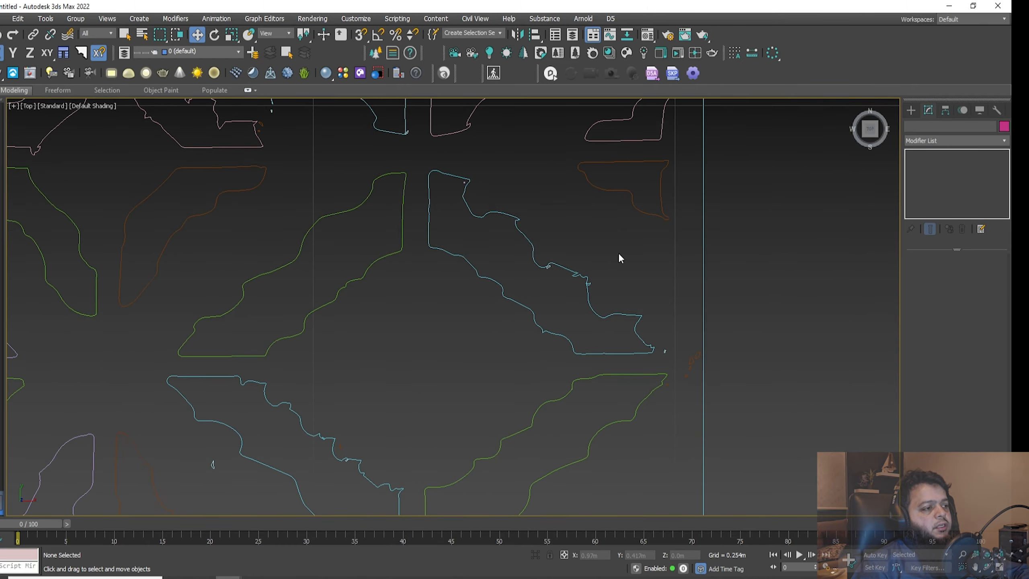
{"action": "scroll", "coordinate": [618, 253], "scroll_direction": "up", "scroll_amount": 8}
{"action": "scroll", "coordinate": [616, 316], "scroll_direction": "down", "scroll_amount": 5}
{"action": "scroll", "coordinate": [250, 340], "scroll_direction": "up", "scroll_amount": 5}
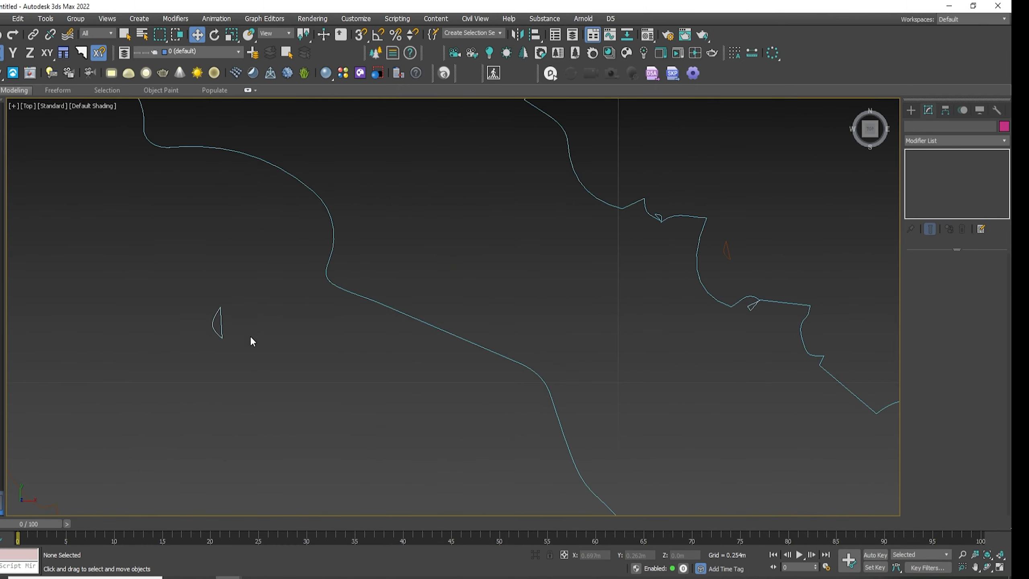
{"action": "left_click_drag", "start_coordinate": [250, 340], "coordinate": [203, 298]}
{"action": "key", "text": "Delete"}
Step: Delete the remaining small stray fragments along the jagged outlines of the pattern and clear the selection
{"action": "scroll", "coordinate": [499, 194], "scroll_direction": "down", "scroll_amount": 5}
{"action": "scroll", "coordinate": [677, 296], "scroll_direction": "up", "scroll_amount": 5}
{"action": "left_click_drag", "start_coordinate": [677, 296], "coordinate": [637, 206]}
{"action": "key", "text": "Delete"}
{"action": "scroll", "coordinate": [638, 206], "scroll_direction": "down", "scroll_amount": 5}
{"action": "scroll", "coordinate": [629, 294], "scroll_direction": "up", "scroll_amount": 5}
{"action": "scroll", "coordinate": [629, 294], "scroll_direction": "down", "scroll_amount": 5}
{"action": "right_click", "coordinate": [597, 247]}
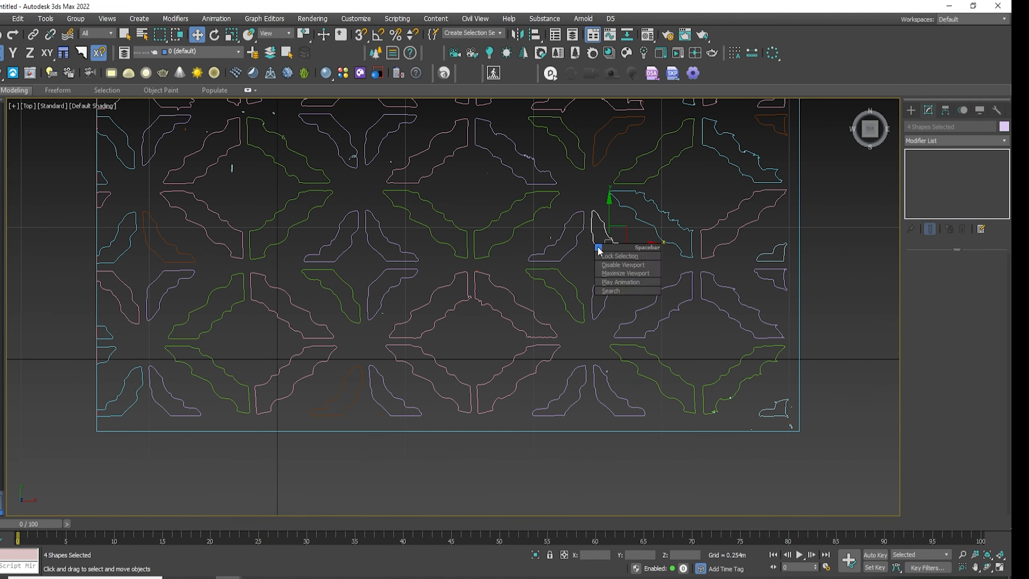
{"action": "left_click", "coordinate": [842, 276]}
Step: Select all the pattern shapes and place one cloned copy to the left of the original, using the Copy option
{"action": "scroll", "coordinate": [593, 315], "scroll_direction": "down", "scroll_amount": 3}
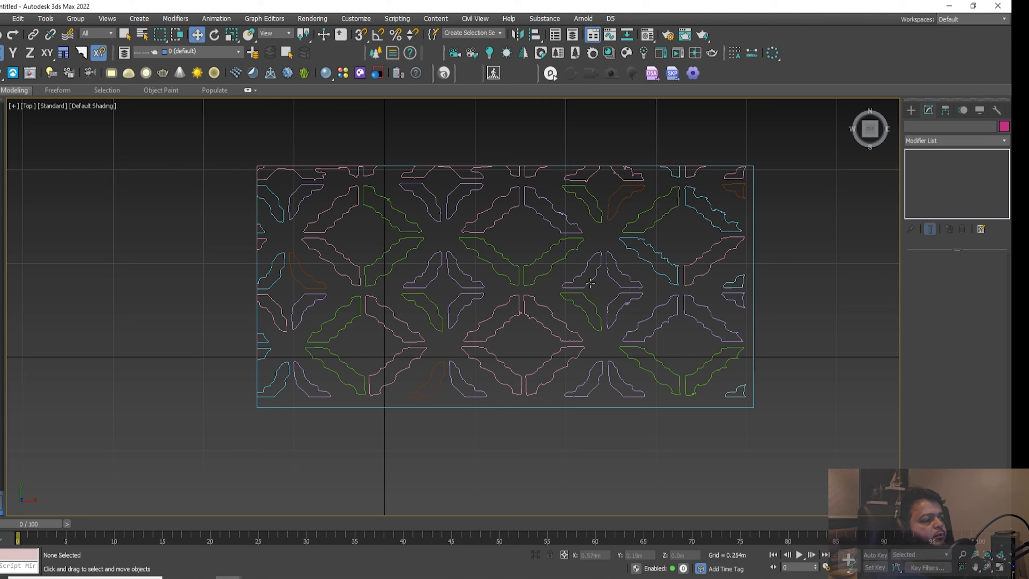
{"action": "scroll", "coordinate": [591, 283], "scroll_direction": "up", "scroll_amount": 4}
{"action": "scroll", "coordinate": [606, 299], "scroll_direction": "down", "scroll_amount": 4}
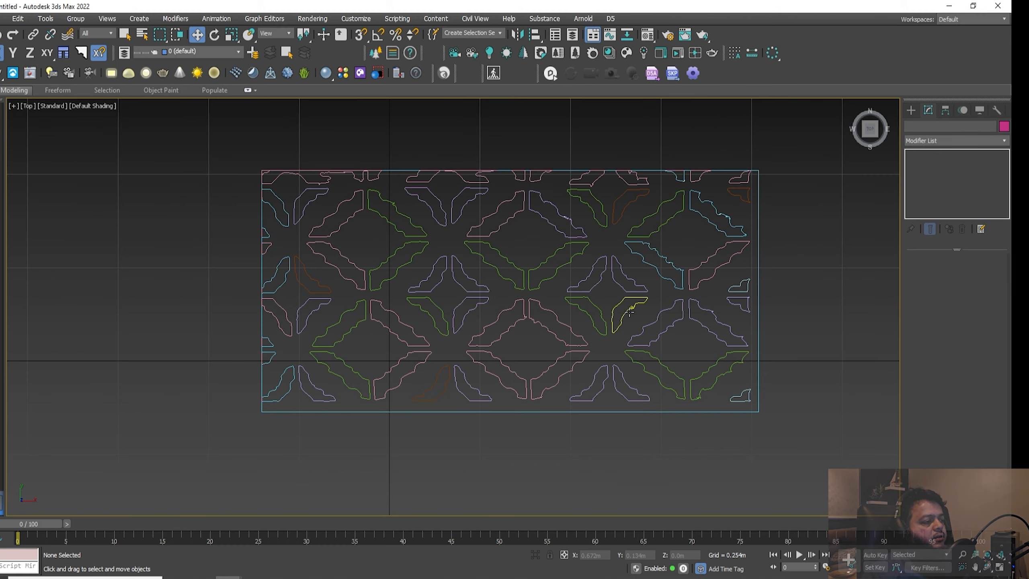
{"action": "scroll", "coordinate": [621, 313], "scroll_direction": "up", "scroll_amount": 3}
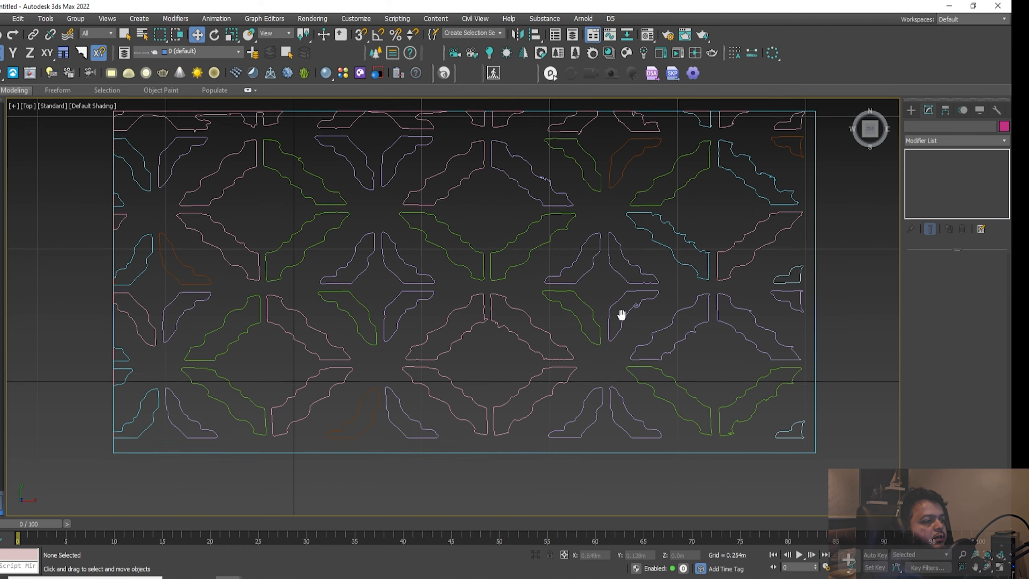
{"action": "middle_click_drag", "start_coordinate": [620, 316], "coordinate": [684, 317]}
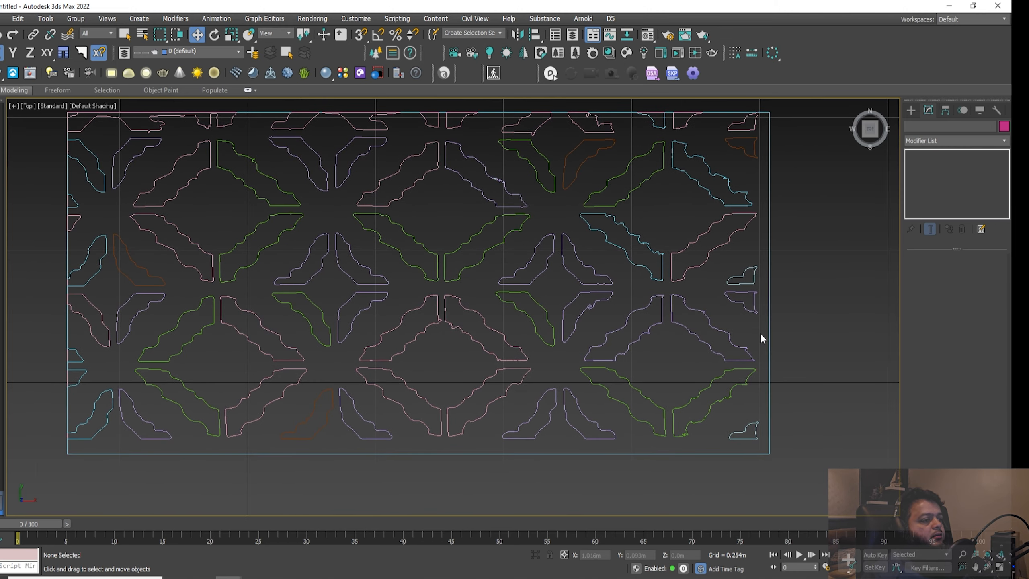
{"action": "scroll", "coordinate": [761, 338], "scroll_direction": "down", "scroll_amount": 6}
{"action": "left_click_drag", "start_coordinate": [550, 262], "coordinate": [613, 288]}
{"action": "right_click", "coordinate": [613, 287]}
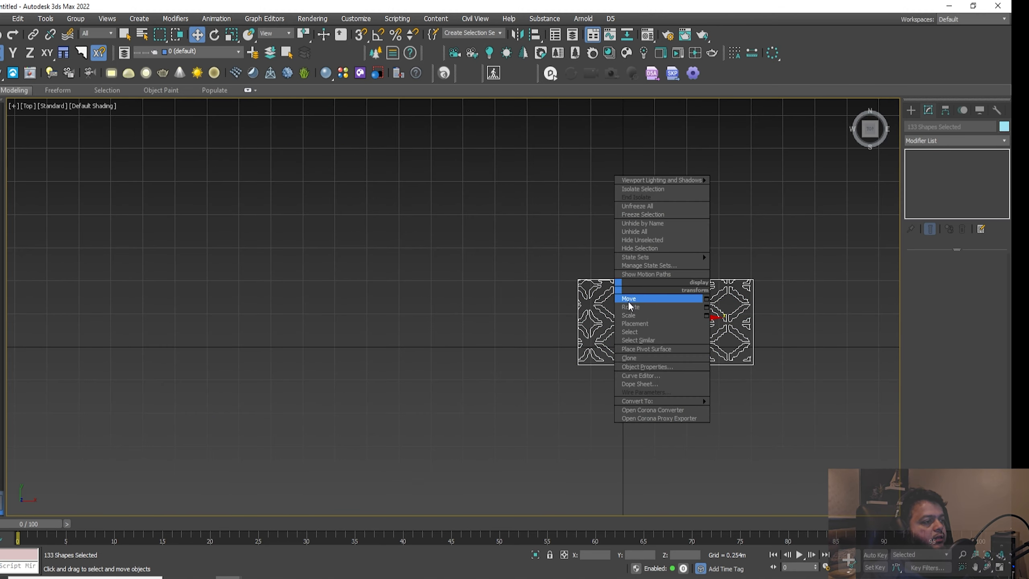
{"action": "scroll", "coordinate": [632, 306], "scroll_direction": "up", "scroll_amount": 2}
{"action": "mouse_move", "coordinate": [707, 321]}
{"action": "left_mouse_down", "text": "shift"}
{"action": "mouse_move", "coordinate": [407, 308]}
{"action": "mouse_move", "coordinate": [326, 292]}
{"action": "left_mouse_up", "text": "shift"}
{"action": "left_click", "coordinate": [498, 340]}
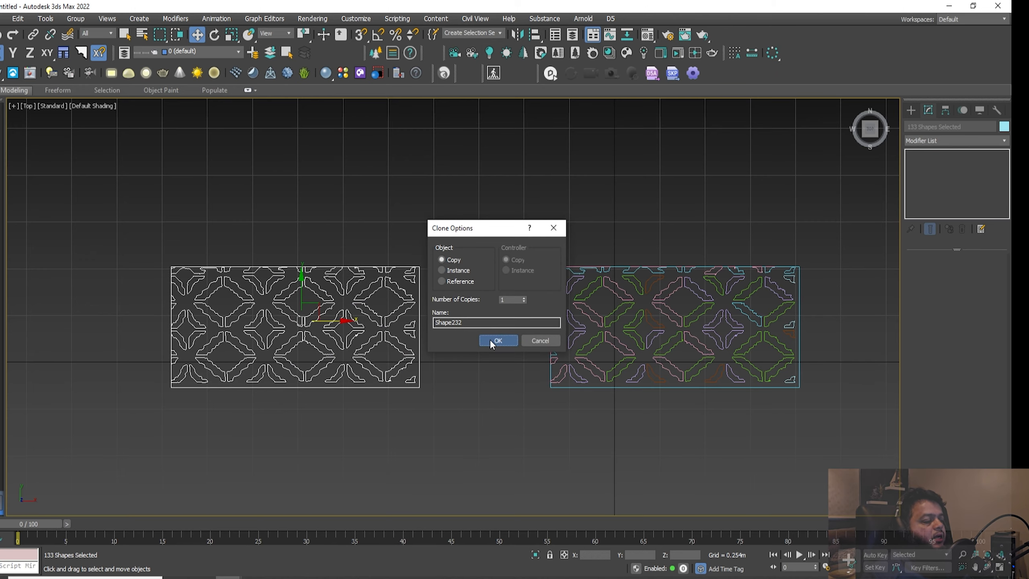
Step: Move the original pattern shapes farther right, away from their copy, and frame them in the view
{"action": "middle_click_drag", "start_coordinate": [462, 327], "coordinate": [321, 275]}
{"action": "scroll", "coordinate": [430, 283], "scroll_direction": "up", "scroll_amount": 2}
{"action": "middle_click_drag", "start_coordinate": [539, 283], "coordinate": [483, 273]}
{"action": "scroll", "coordinate": [519, 274], "scroll_direction": "down", "scroll_amount": 2}
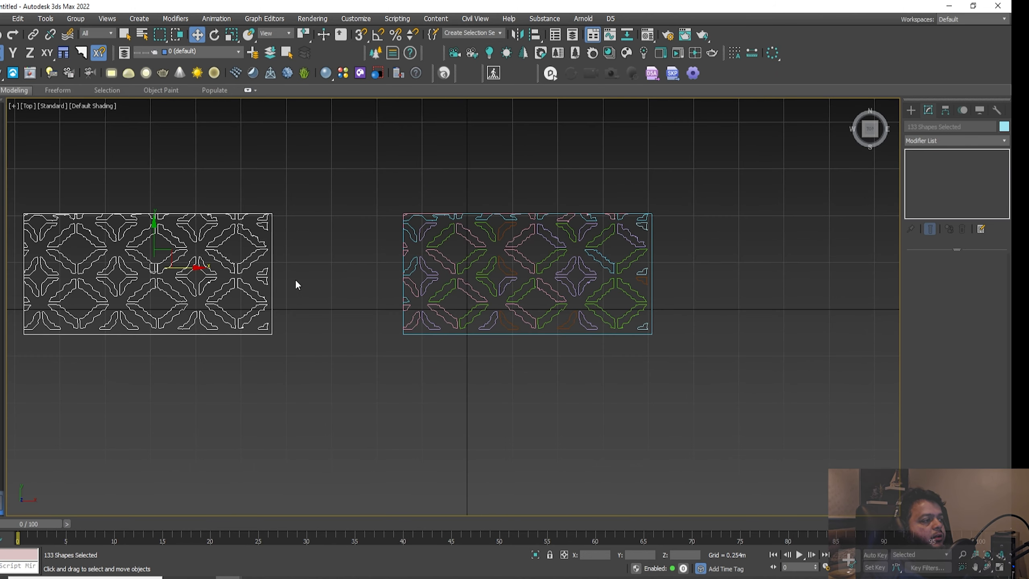
{"action": "left_click", "coordinate": [561, 335]}
{"action": "middle_click_drag", "start_coordinate": [602, 282], "coordinate": [464, 269]}
{"action": "key", "text": "ctrl+z"}
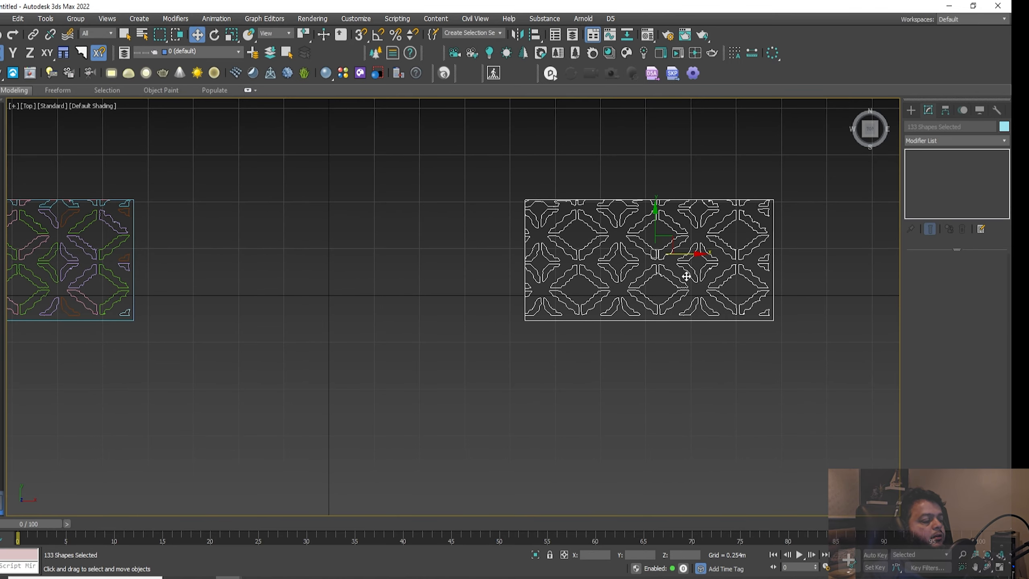
{"action": "key", "text": "z"}
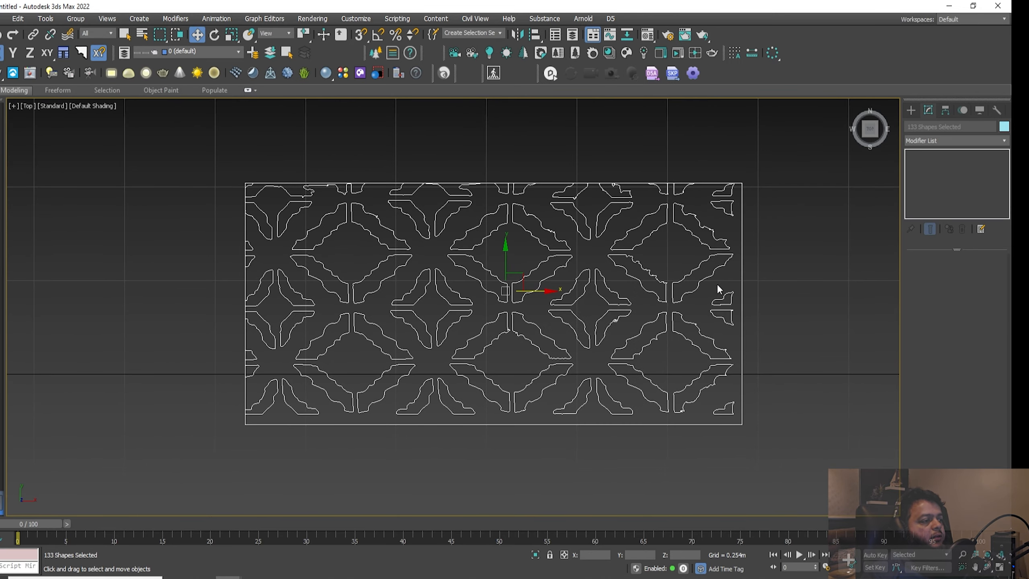
Step: Apply an Extrude modifier to the stepped leaf outline forming the lower-left side of the bottom-right diamond
{"action": "left_click", "coordinate": [763, 295]}
{"action": "middle_click_drag", "start_coordinate": [739, 310], "coordinate": [753, 290]}
{"action": "left_click", "coordinate": [753, 290]}
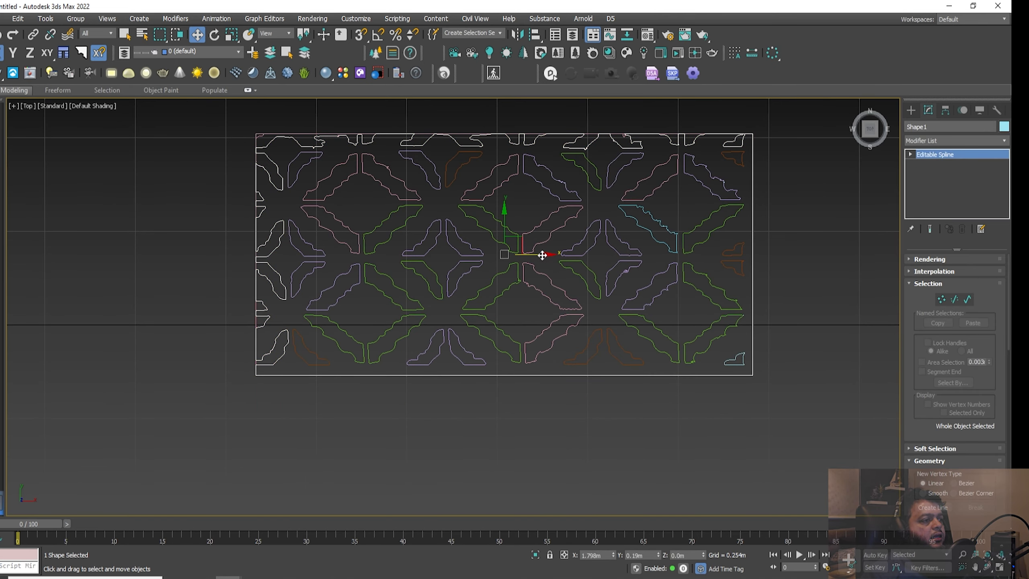
{"action": "left_click_drag", "start_coordinate": [543, 255], "coordinate": [559, 283], "text": "shift"}
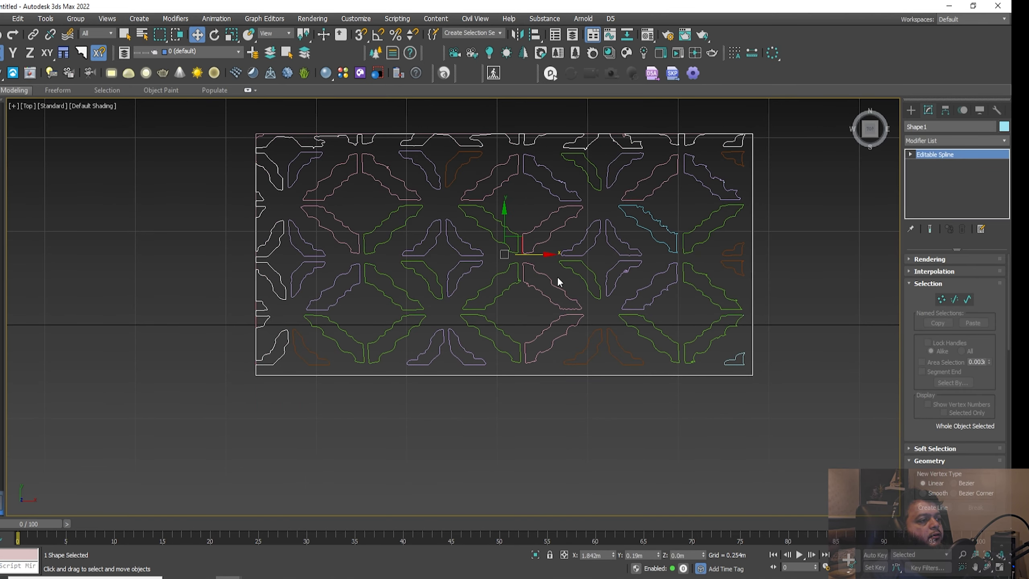
{"action": "left_click", "coordinate": [648, 333]}
{"action": "left_click", "coordinate": [955, 140]}
{"action": "key", "text": "e"}
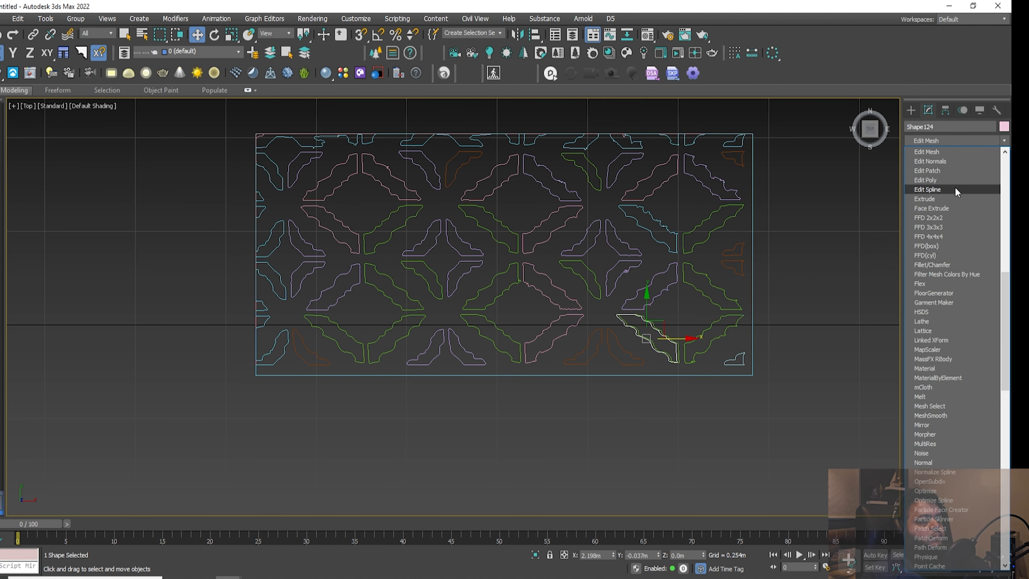
{"action": "left_click", "coordinate": [939, 198]}
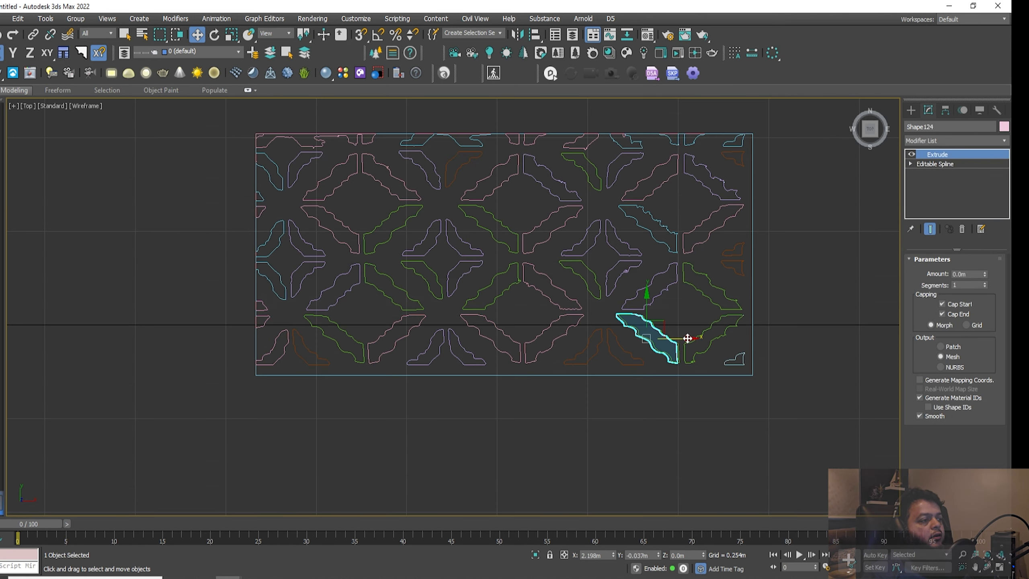
{"action": "scroll", "coordinate": [675, 341], "scroll_direction": "up", "scroll_amount": 3}
{"action": "scroll", "coordinate": [674, 341], "scroll_direction": "up", "scroll_amount": 4}
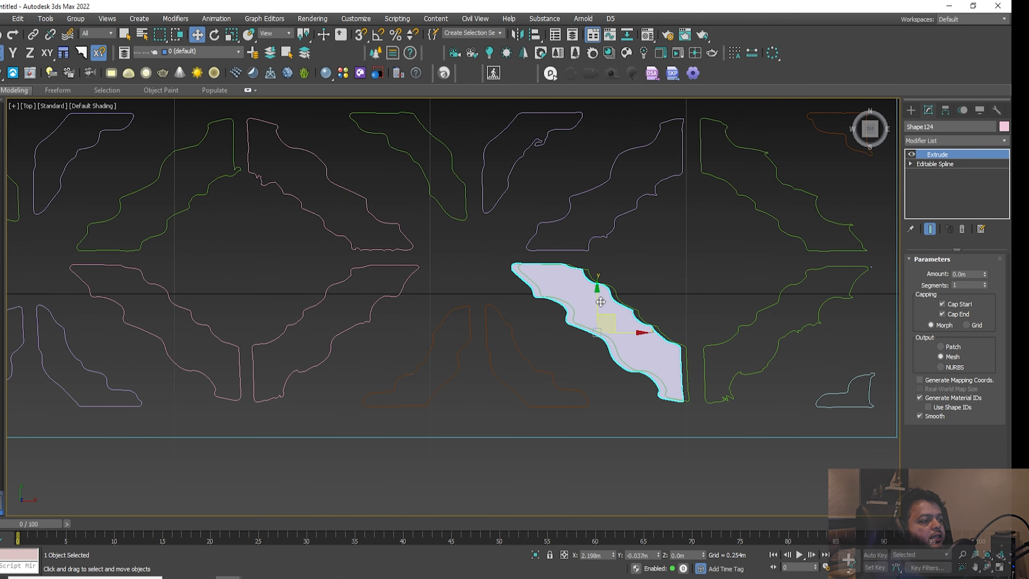
{"action": "scroll", "coordinate": [605, 318], "scroll_direction": "down", "scroll_amount": 2}
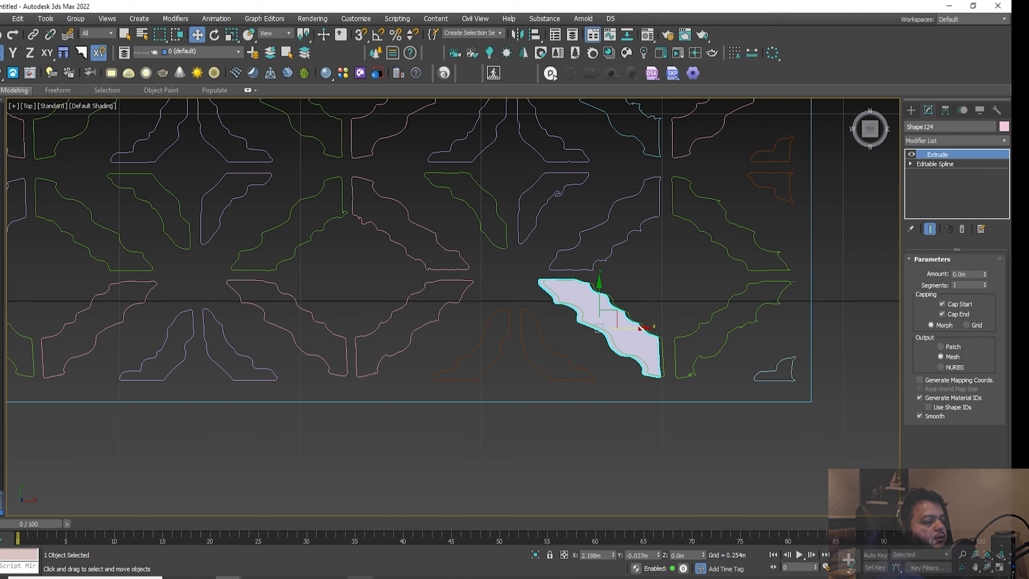
Step: Bring up the reference photo 20230929_140125.jpg and place it beside the extruded shape to compare the pattern's solid and cut-out areas
{"action": "mouse_move", "coordinate": [388, 577]}
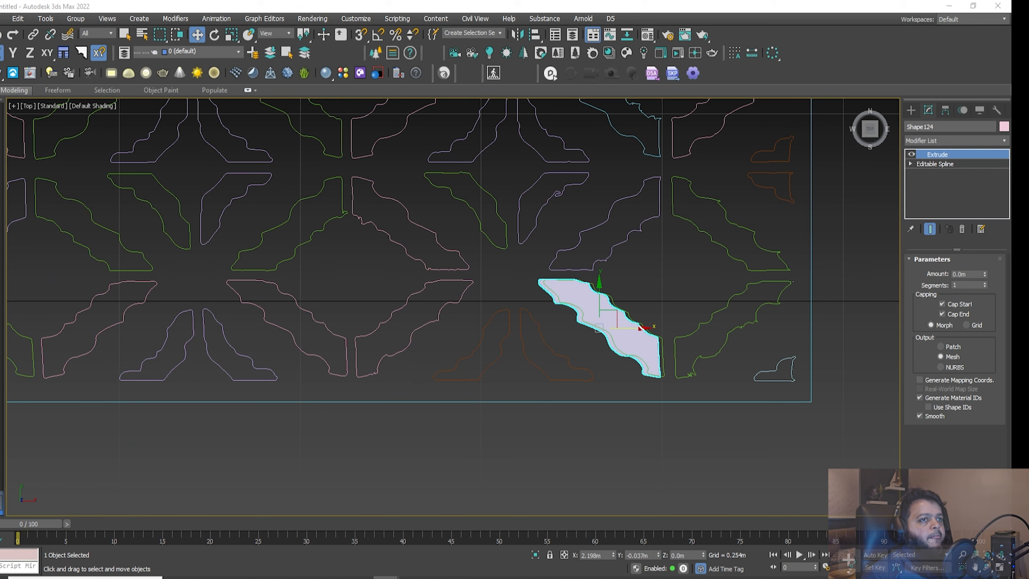
{"action": "left_click", "coordinate": [491, 578]}
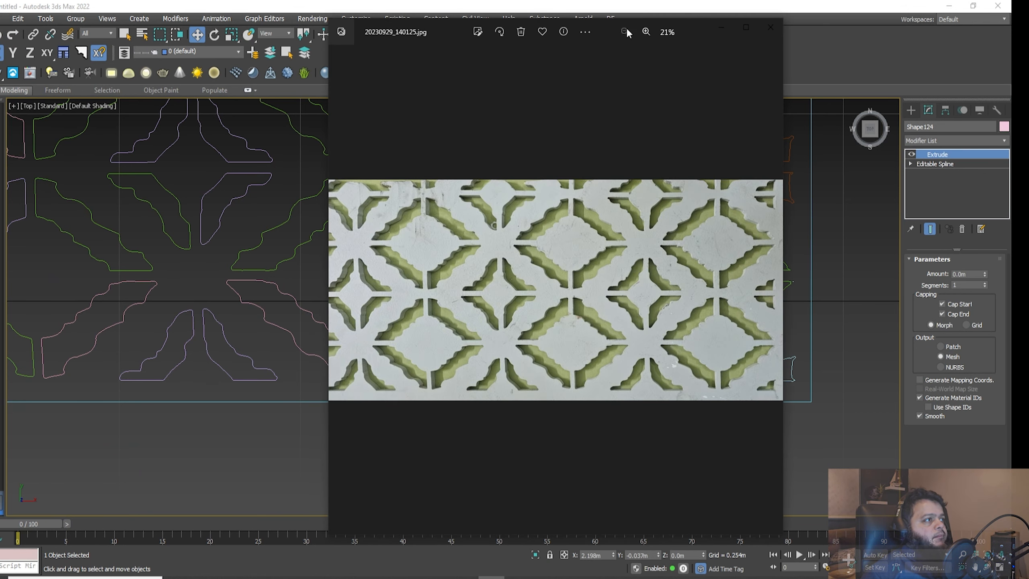
{"action": "left_click_drag", "start_coordinate": [439, 28], "coordinate": [100, 45]}
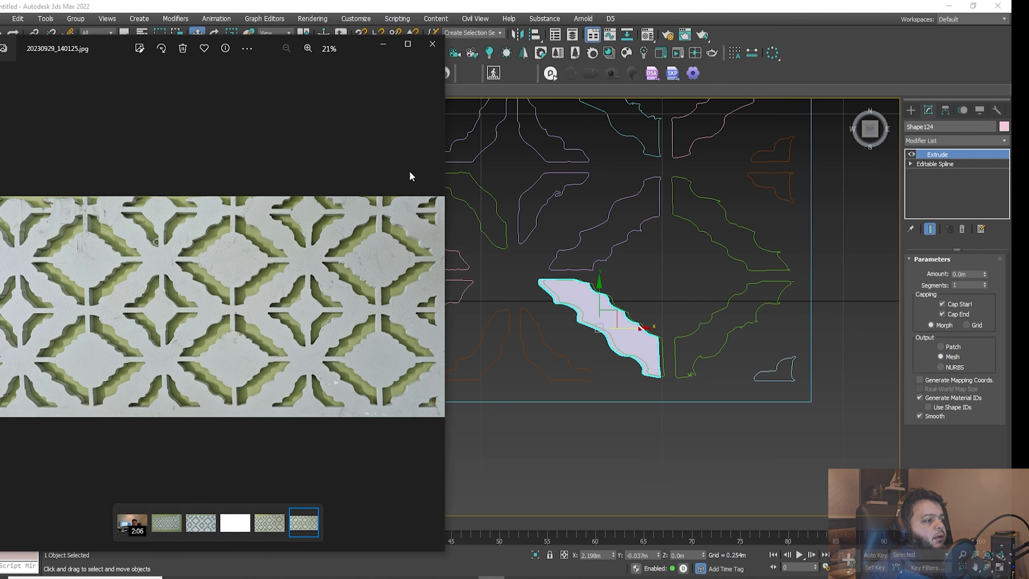
Step: Put the reference photo away and delete the Extrude modifier from the leaf outline
{"action": "left_click", "coordinate": [382, 45]}
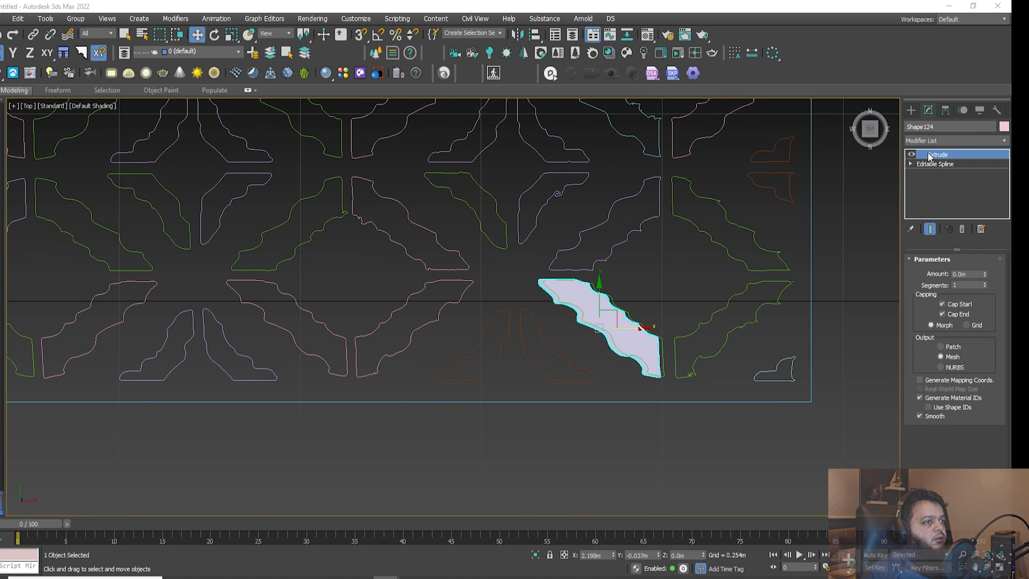
{"action": "right_click", "coordinate": [927, 153]}
{"action": "left_click", "coordinate": [911, 165]}
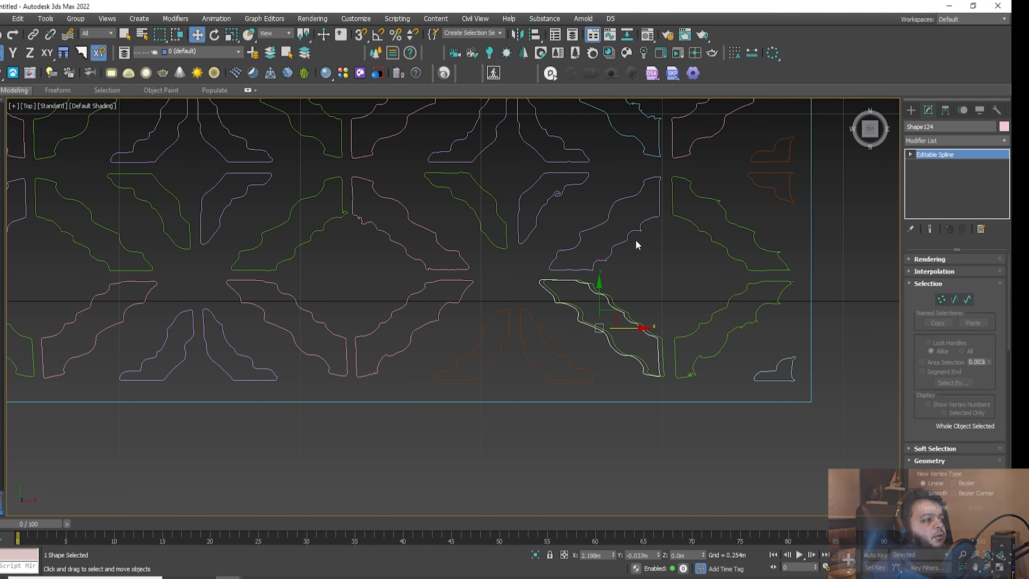
Step: Delete the rectangular frame shape around the pattern together with its attached top-edge and left-edge outlines
{"action": "scroll", "coordinate": [635, 239], "scroll_direction": "down", "scroll_amount": 6}
{"action": "scroll", "coordinate": [611, 257], "scroll_direction": "up", "scroll_amount": 3}
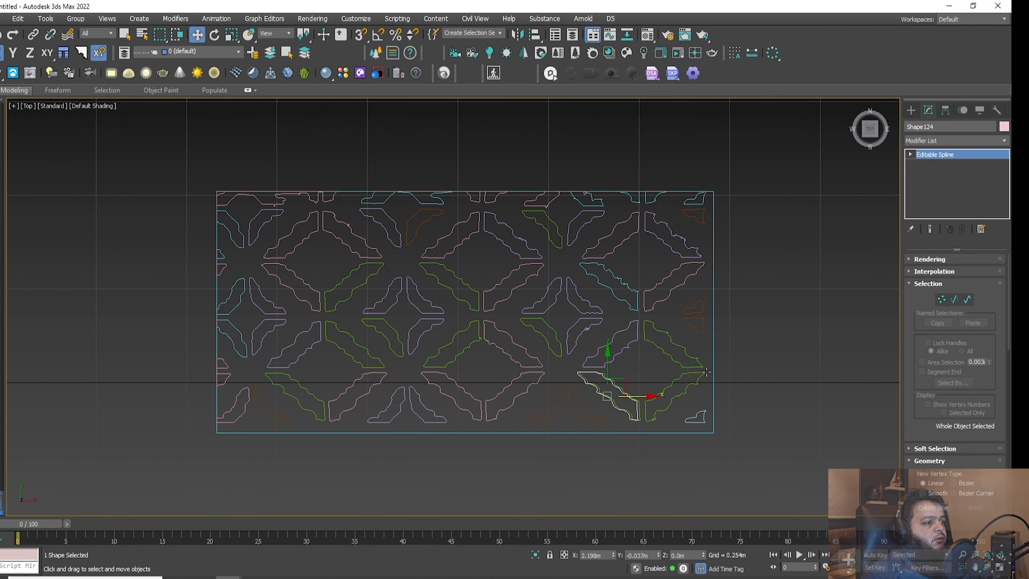
{"action": "left_click", "coordinate": [714, 369]}
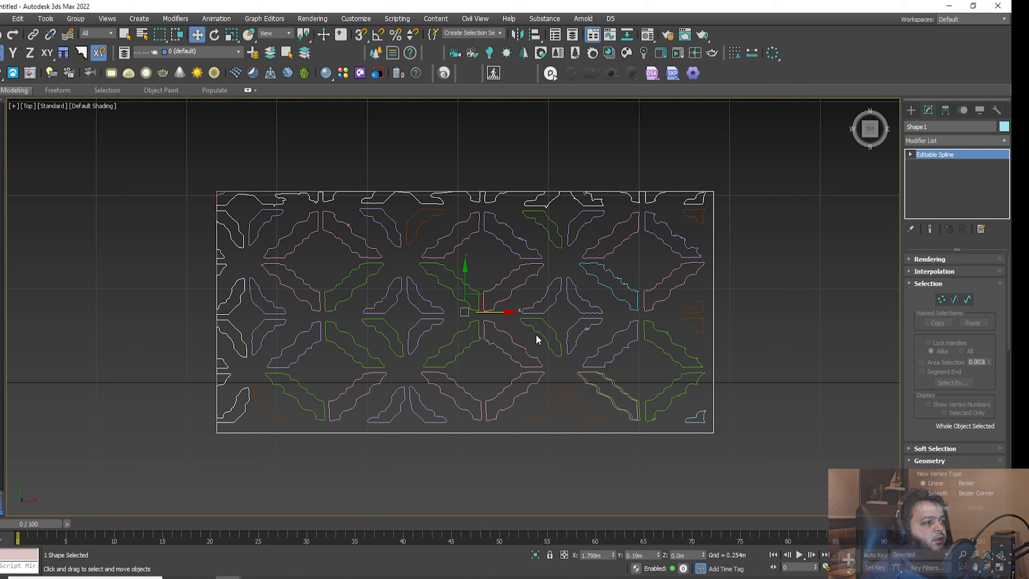
{"action": "left_click_drag", "start_coordinate": [510, 310], "coordinate": [674, 330]}
{"action": "key", "text": "ctrl+z"}
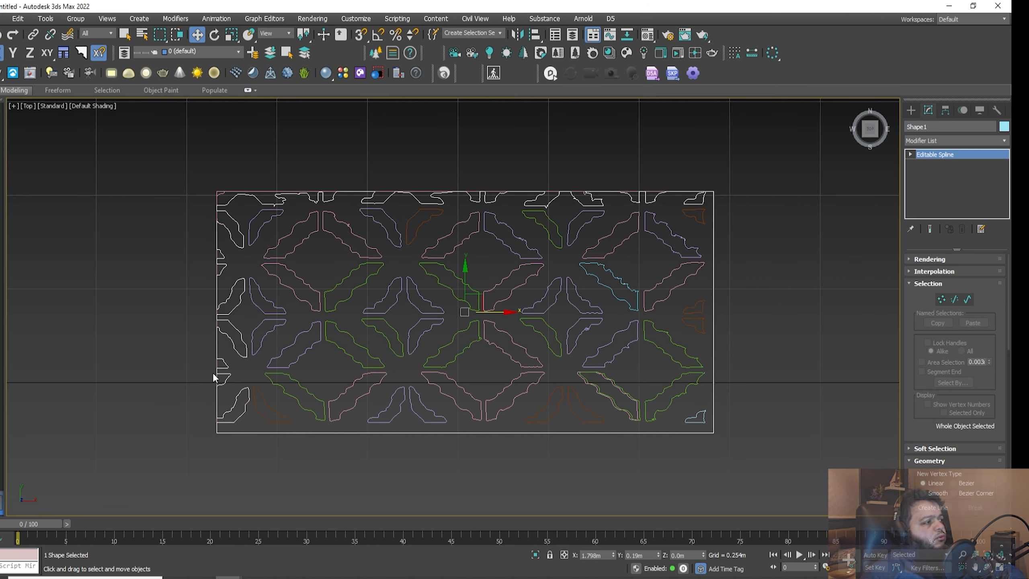
{"action": "middle_click_drag", "start_coordinate": [240, 256], "coordinate": [312, 244]}
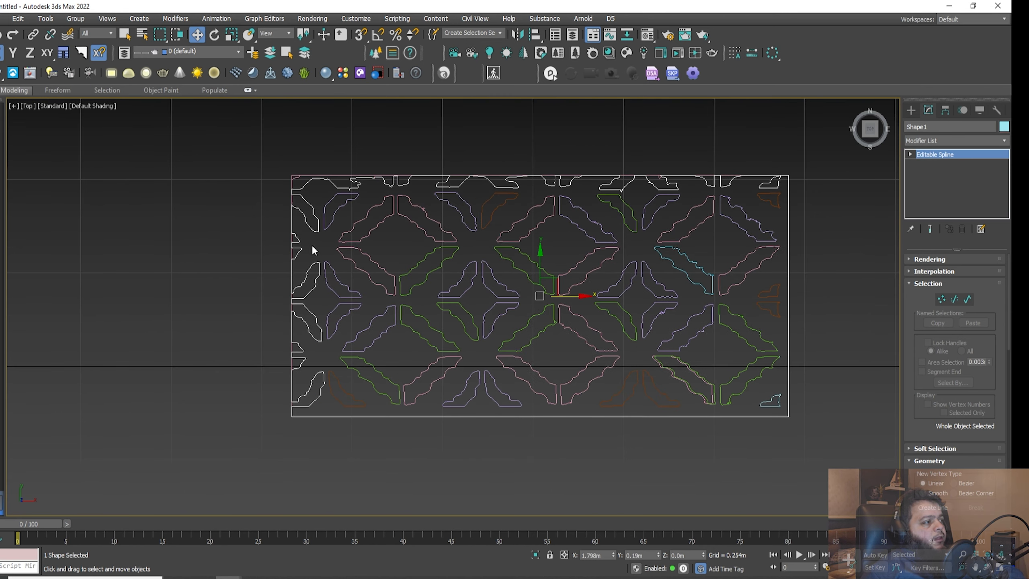
{"action": "scroll", "coordinate": [283, 277], "scroll_direction": "up", "scroll_amount": 3}
{"action": "scroll", "coordinate": [290, 288], "scroll_direction": "down", "scroll_amount": 1}
{"action": "scroll", "coordinate": [291, 288], "scroll_direction": "down", "scroll_amount": 3}
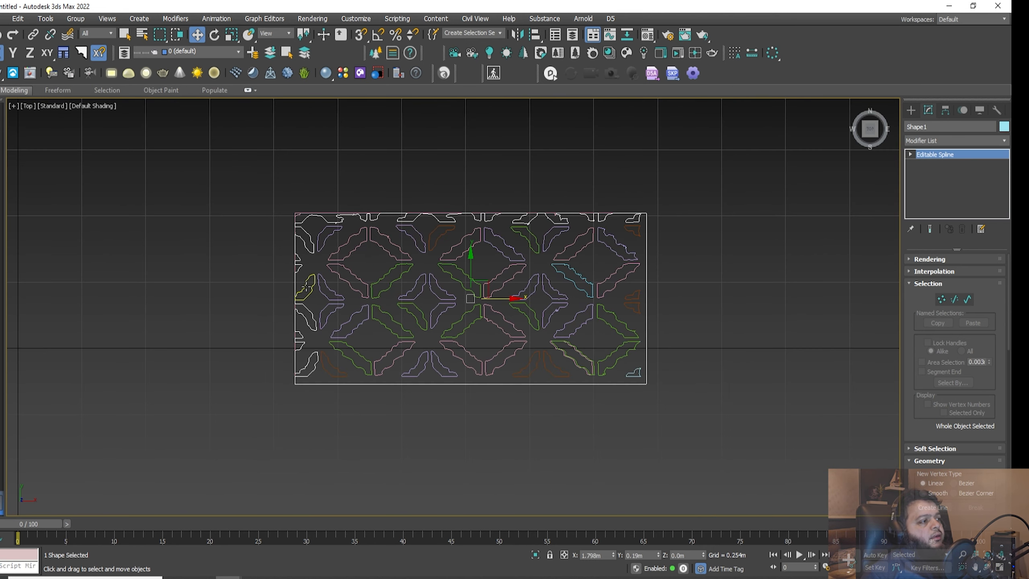
{"action": "left_click", "coordinate": [308, 290]}
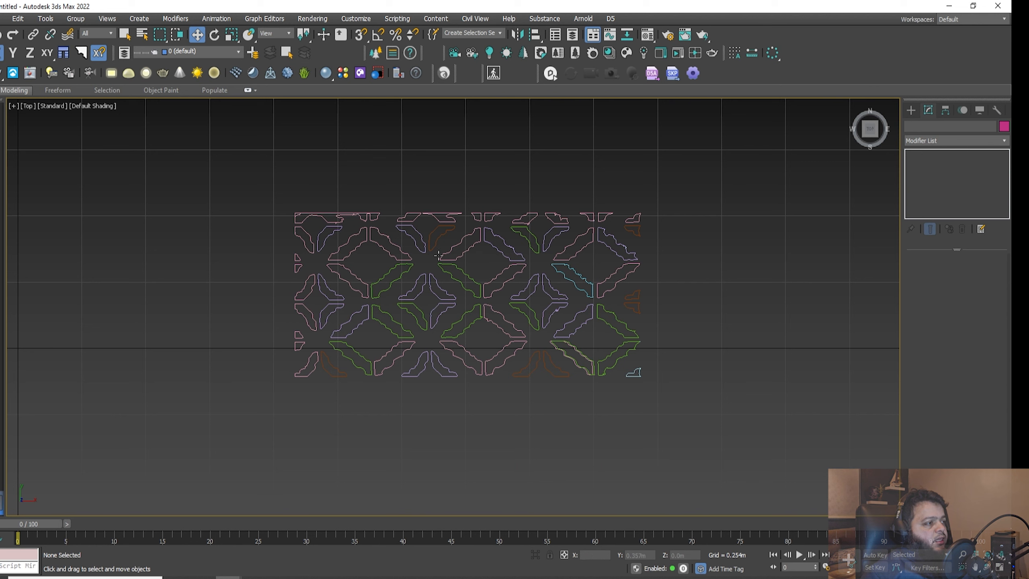
Step: Shift the displaced leaf outline on the bottom-right diamond's lower-left side slightly right along X, onto its duplicate
{"action": "scroll", "coordinate": [532, 283], "scroll_direction": "up", "scroll_amount": 2}
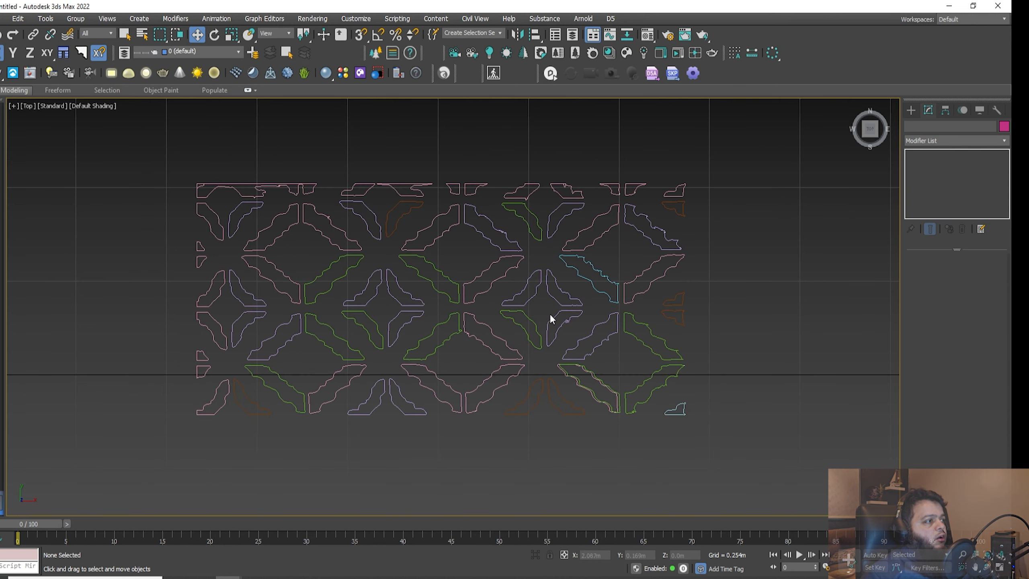
{"action": "scroll", "coordinate": [513, 189], "scroll_direction": "up", "scroll_amount": 2}
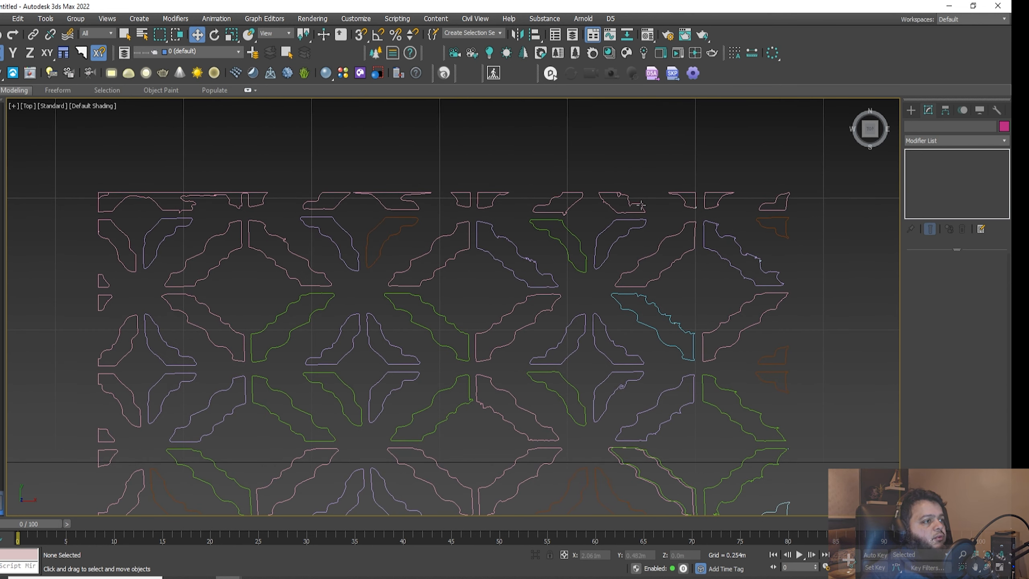
{"action": "left_click", "coordinate": [732, 194]}
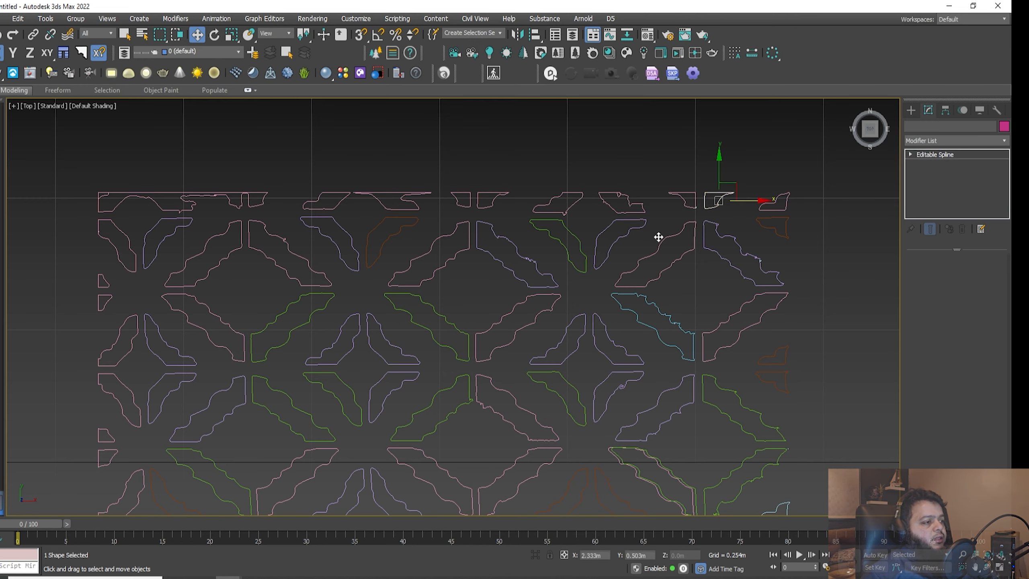
{"action": "scroll", "coordinate": [655, 227], "scroll_direction": "down", "scroll_amount": 2}
{"action": "scroll", "coordinate": [680, 369], "scroll_direction": "up", "scroll_amount": 5}
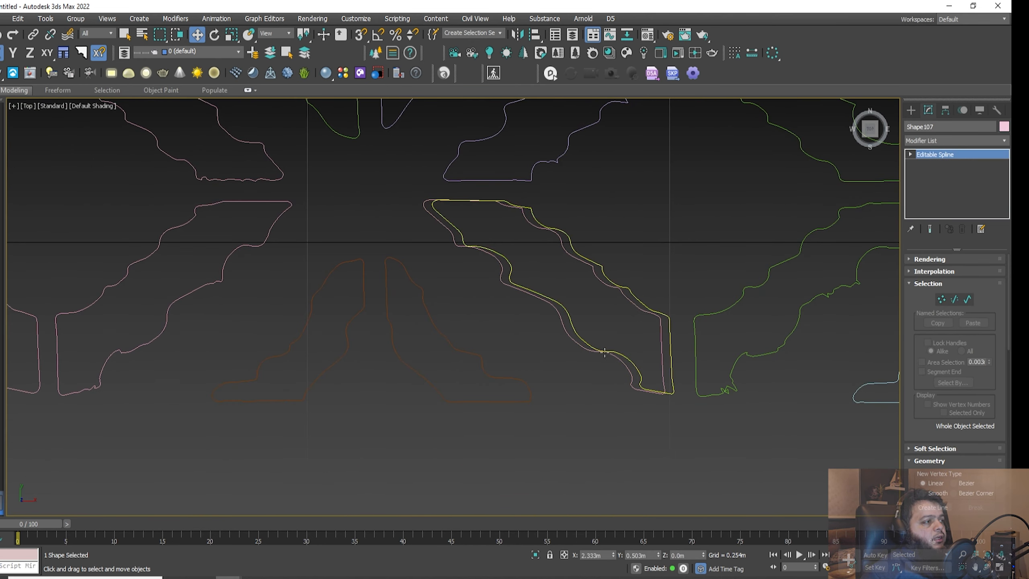
{"action": "left_click", "coordinate": [552, 286]}
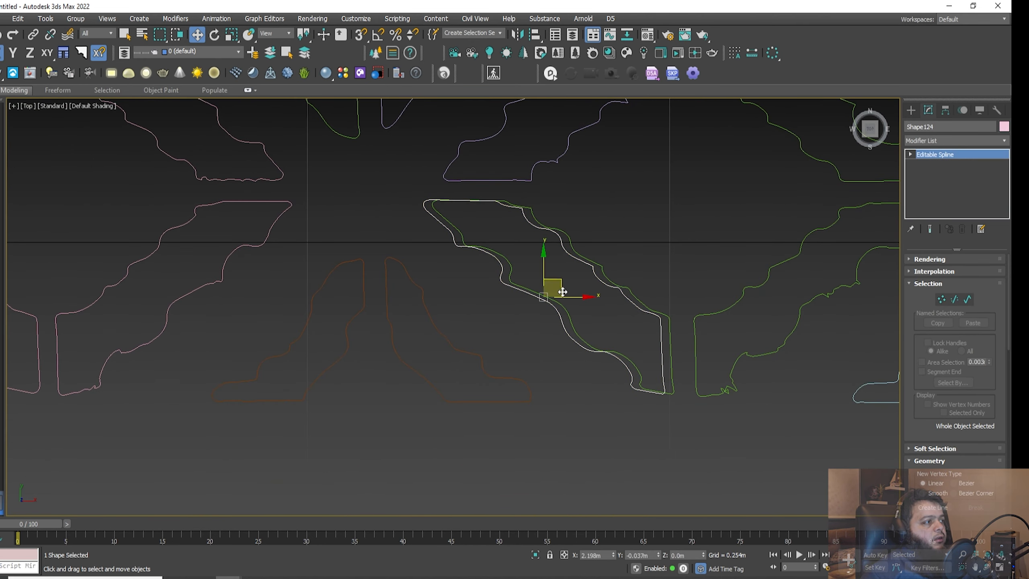
{"action": "left_click_drag", "start_coordinate": [573, 296], "coordinate": [580, 297]}
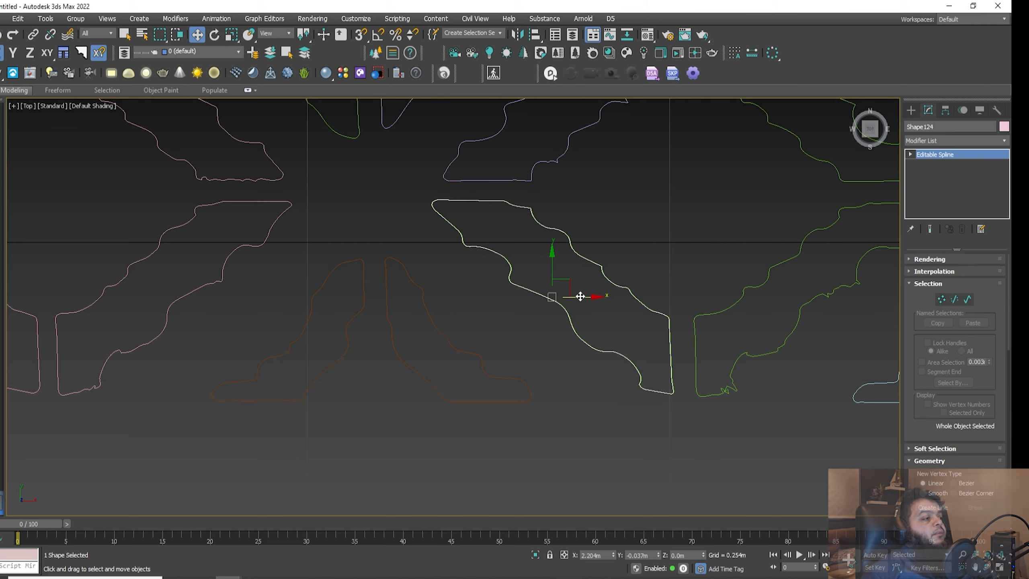
Step: Draw a rectangle spline about 1.48 m wide and 0.83 m long around the whole pattern
{"action": "scroll", "coordinate": [580, 297], "scroll_direction": "down", "scroll_amount": 5}
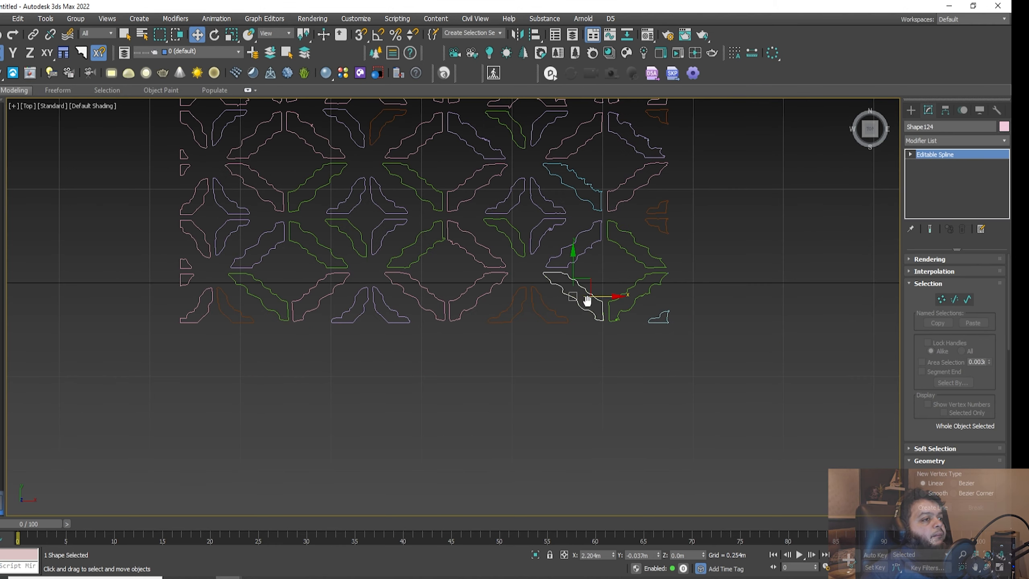
{"action": "left_click", "coordinate": [911, 110]}
{"action": "left_click", "coordinate": [979, 198]}
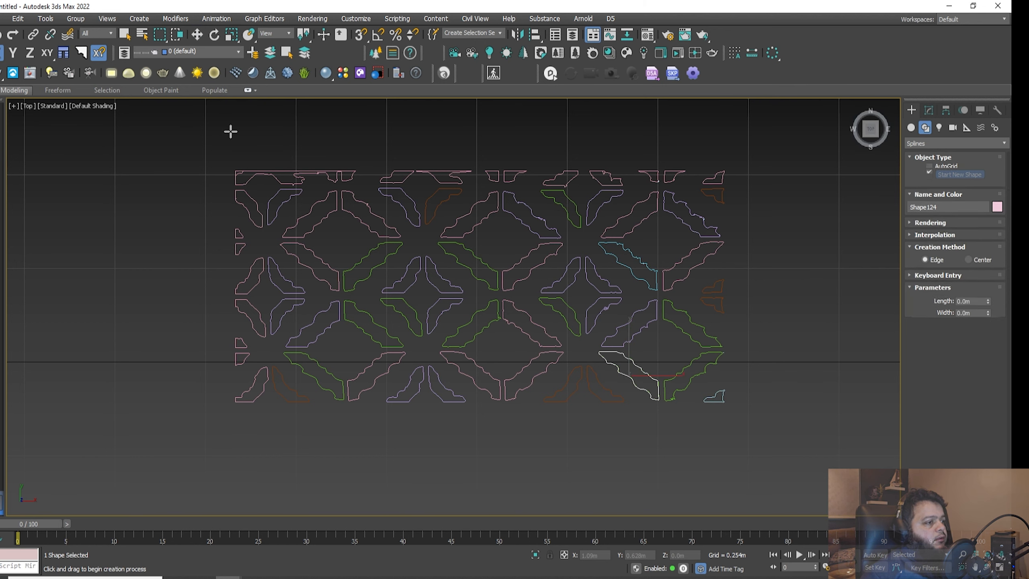
{"action": "left_click_drag", "start_coordinate": [211, 130], "coordinate": [738, 435]}
{"action": "key", "text": "w"}
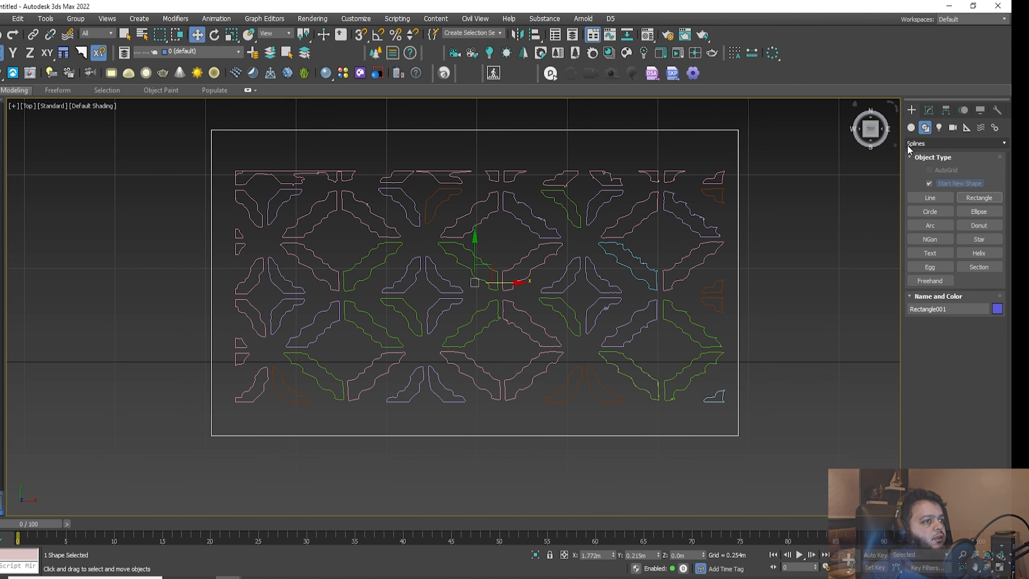
Step: Review the rectangle's interpolation and size parameters and convert it to an Editable Spline
{"action": "left_click", "coordinate": [929, 111]}
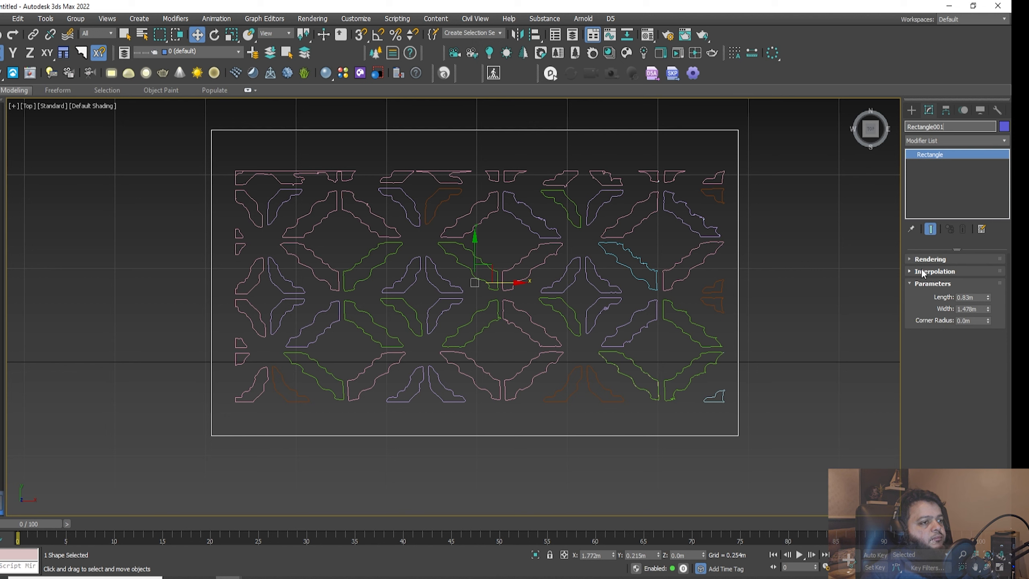
{"action": "left_click", "coordinate": [925, 282]}
{"action": "left_click", "coordinate": [924, 282]}
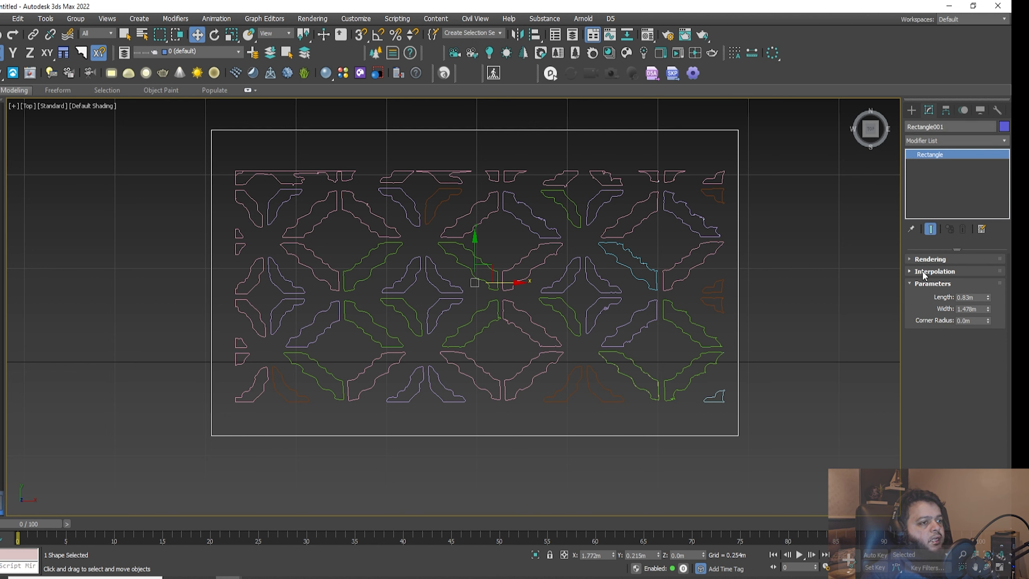
{"action": "left_click", "coordinate": [923, 272]}
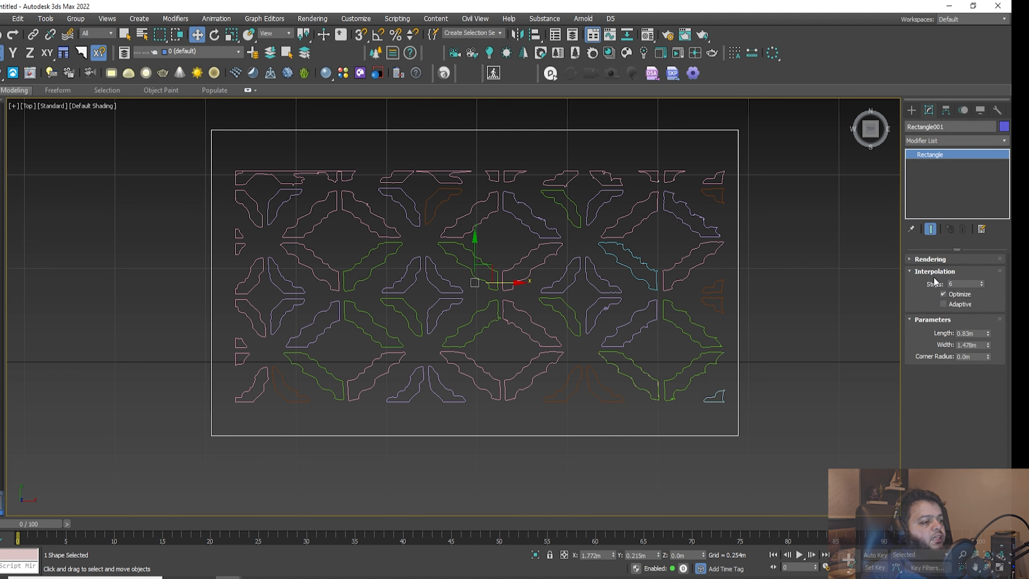
{"action": "right_click", "coordinate": [673, 334]}
{"action": "mouse_move", "coordinate": [715, 449]}
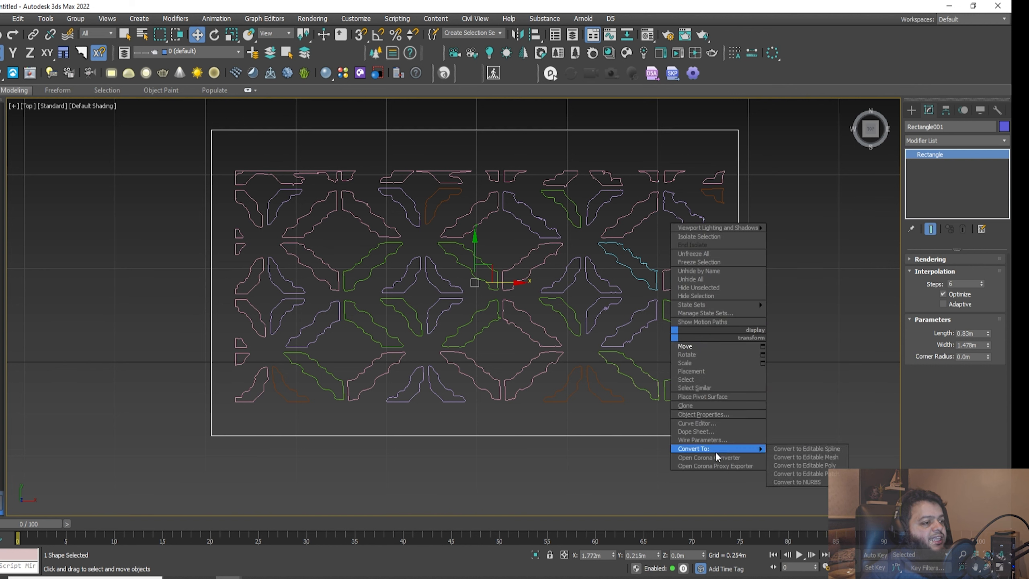
{"action": "left_click", "coordinate": [808, 449]}
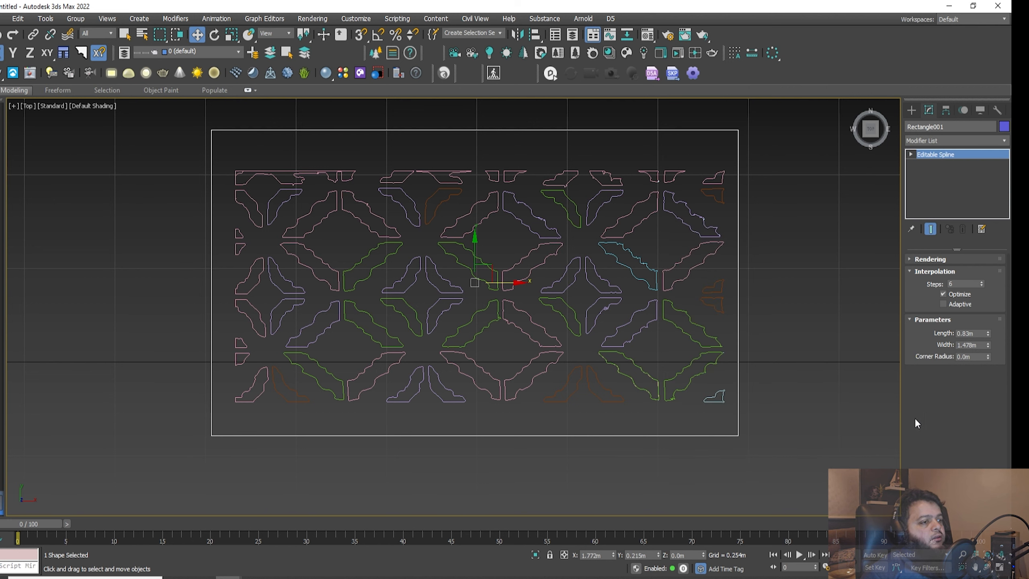
Step: Attach the small bottom-right corner outline and the bottom-right diamond's lower-left leaf outline to the rectangle spline
{"action": "scroll", "coordinate": [918, 351], "scroll_direction": "down", "scroll_amount": 3}
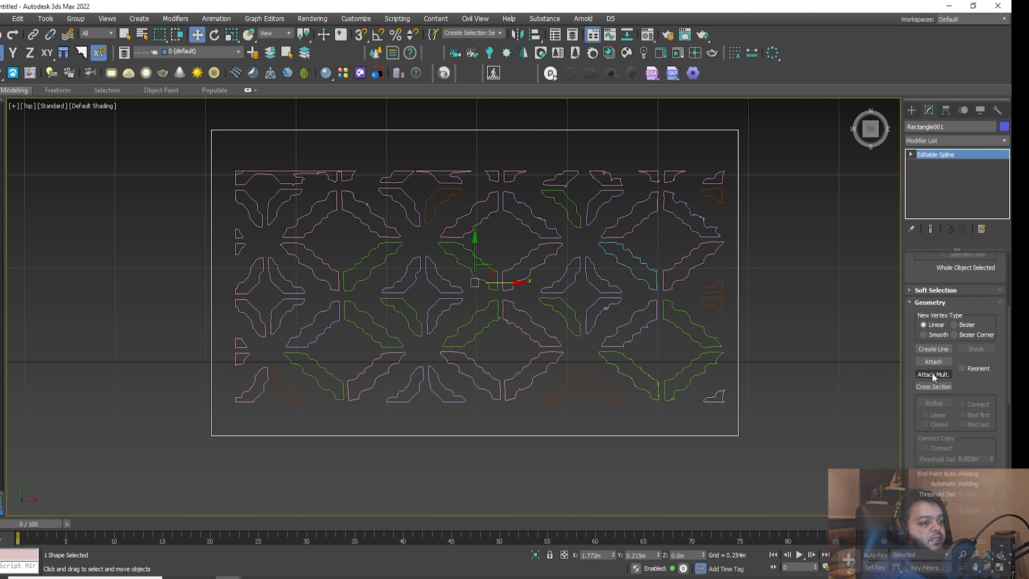
{"action": "left_click", "coordinate": [929, 360]}
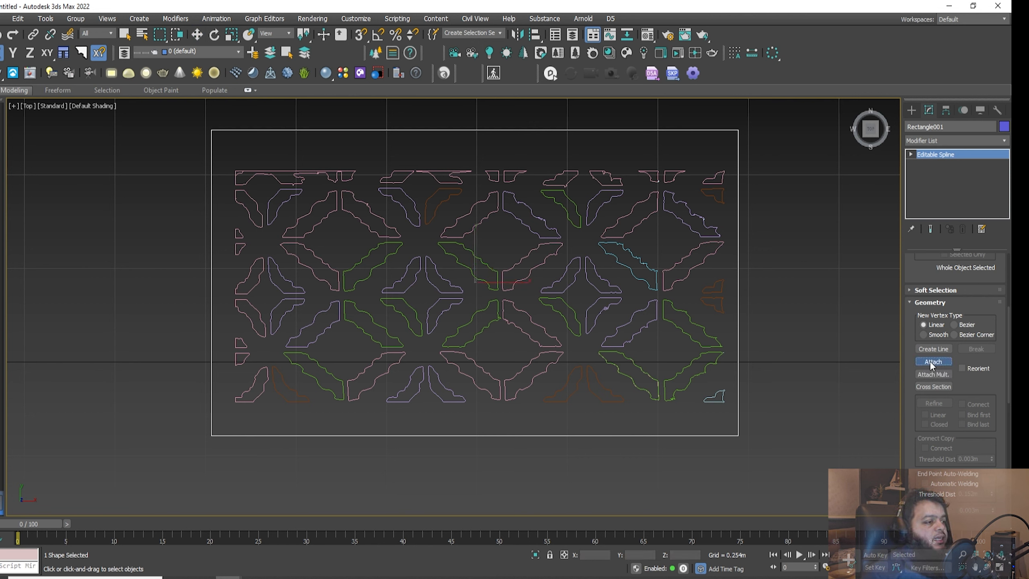
{"action": "scroll", "coordinate": [734, 388], "scroll_direction": "up", "scroll_amount": 5}
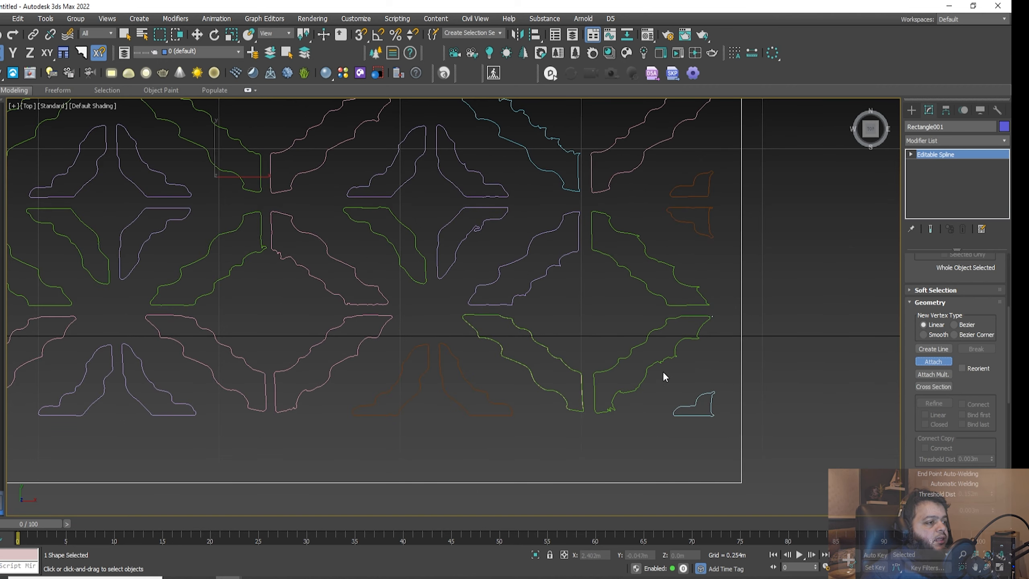
{"action": "left_click", "coordinate": [680, 415]}
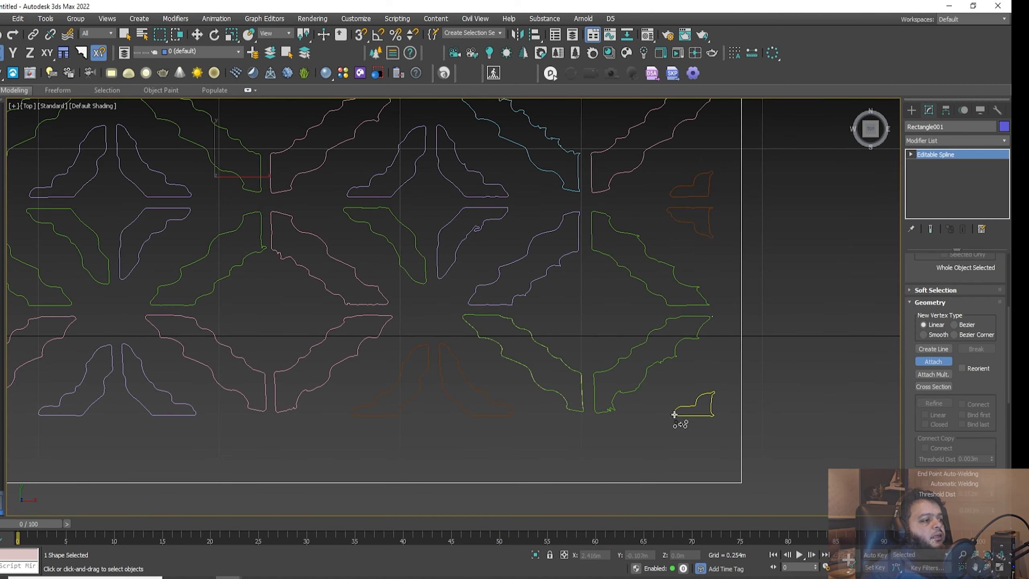
{"action": "left_click", "coordinate": [537, 385]}
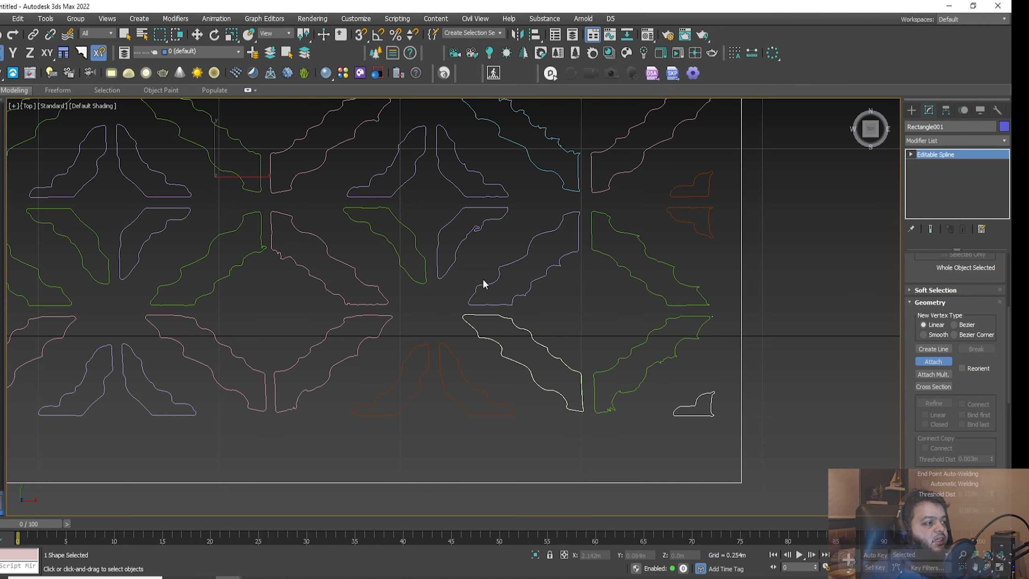
{"action": "scroll", "coordinate": [519, 360], "scroll_direction": "up", "scroll_amount": 5}
{"action": "scroll", "coordinate": [544, 356], "scroll_direction": "down", "scroll_amount": 5}
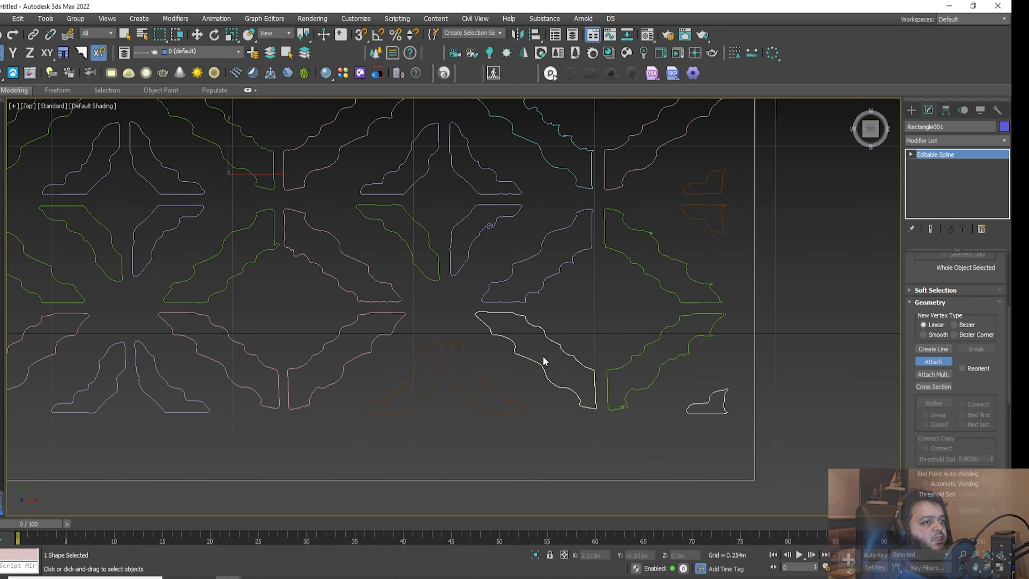
Step: Apply an Extrude modifier to the combined rectangle spline
{"action": "left_click", "coordinate": [1004, 140]}
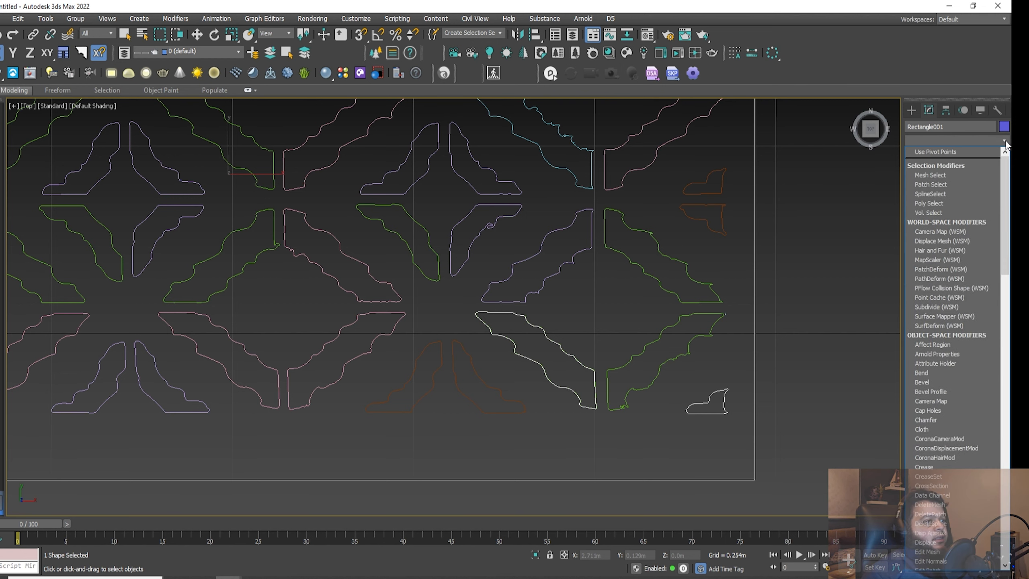
{"action": "scroll", "coordinate": [948, 243], "scroll_direction": "down", "scroll_amount": 5}
{"action": "left_click", "coordinate": [940, 198]}
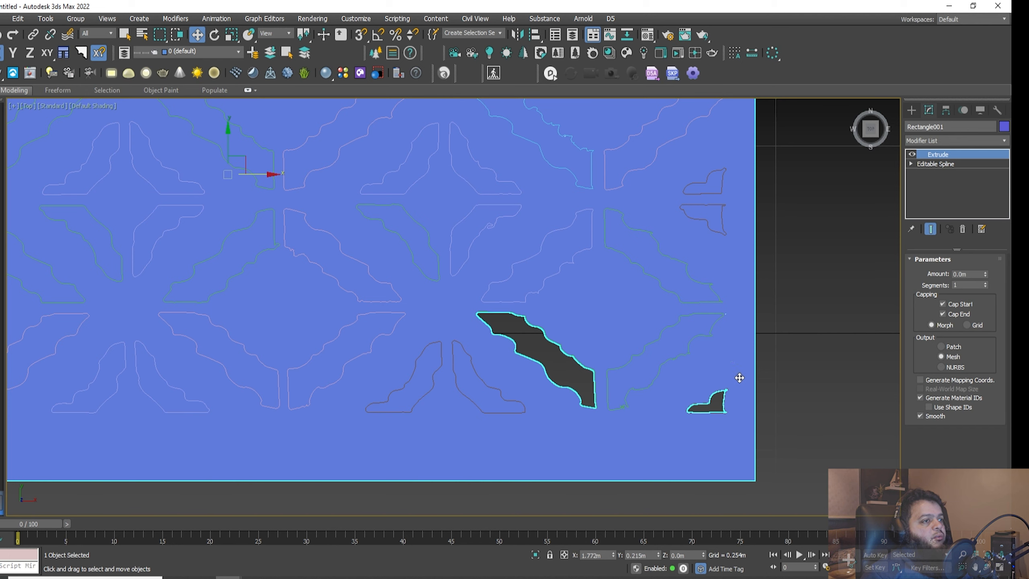
Step: Return to the Editable Spline level with the end result shown, and attach the right half of the nearest bottom-edge brown outline pair
{"action": "left_click", "coordinate": [932, 163]}
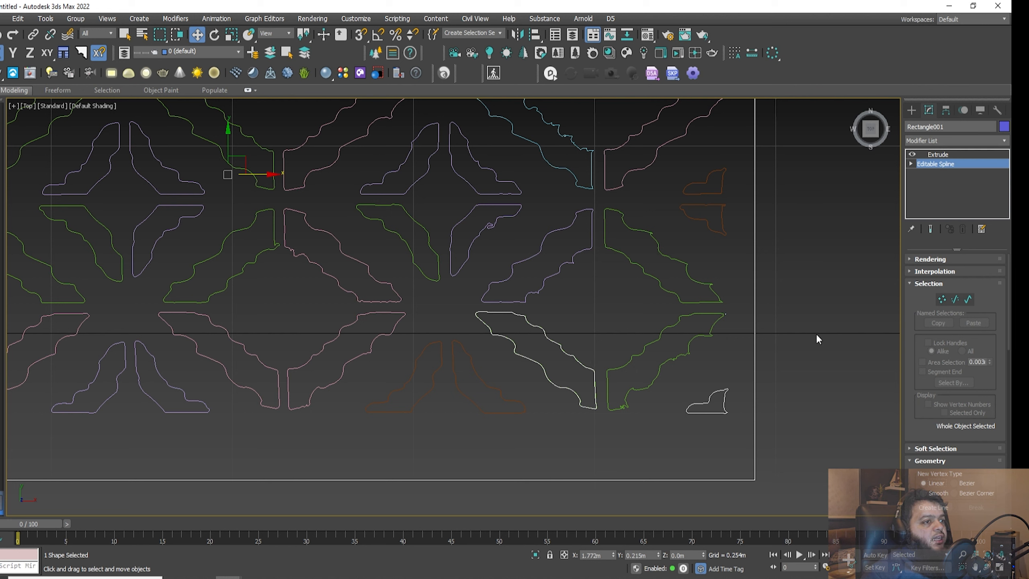
{"action": "left_click", "coordinate": [930, 230]}
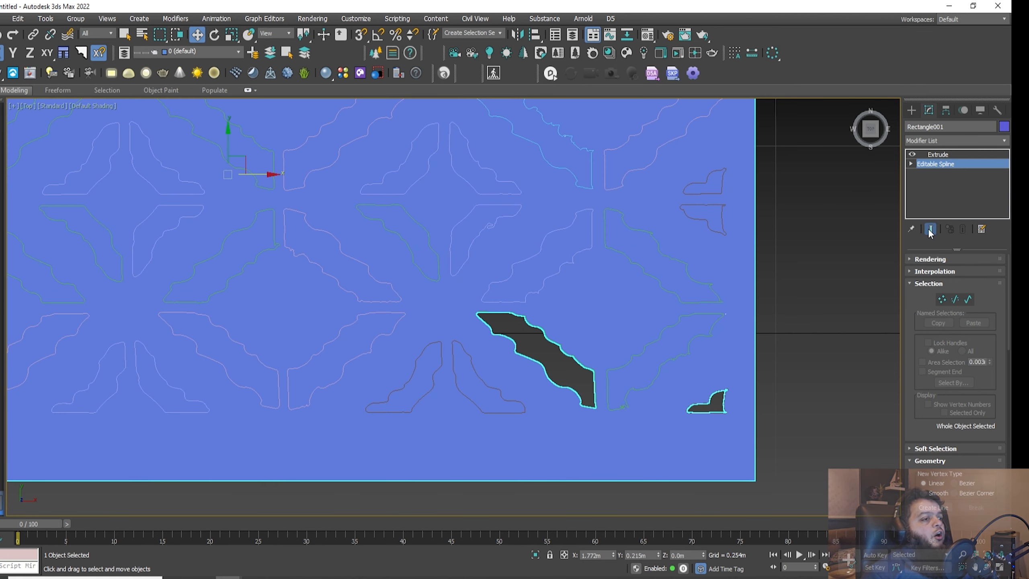
{"action": "scroll", "coordinate": [927, 356], "scroll_direction": "down", "scroll_amount": 3}
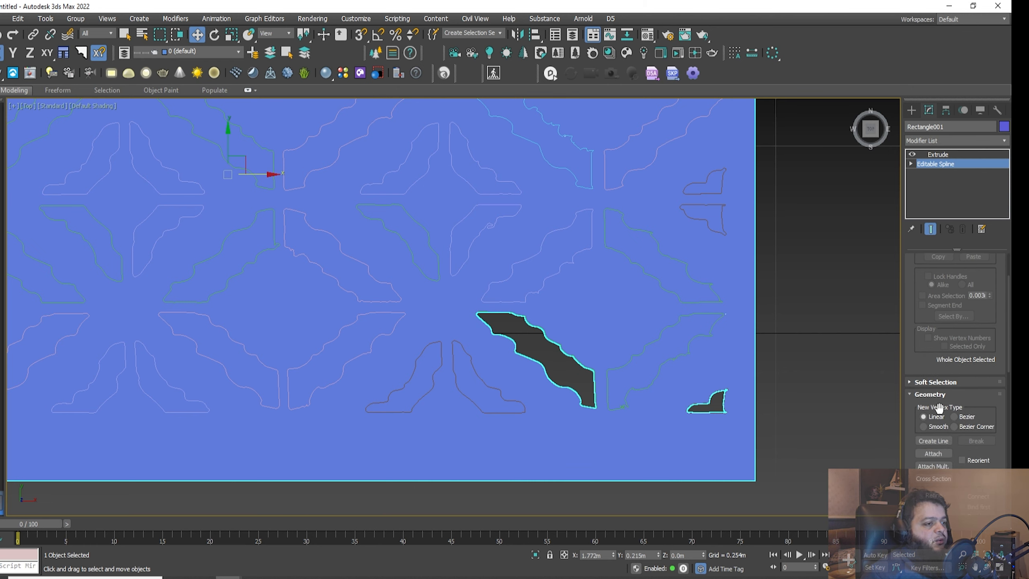
{"action": "left_click", "coordinate": [934, 454]}
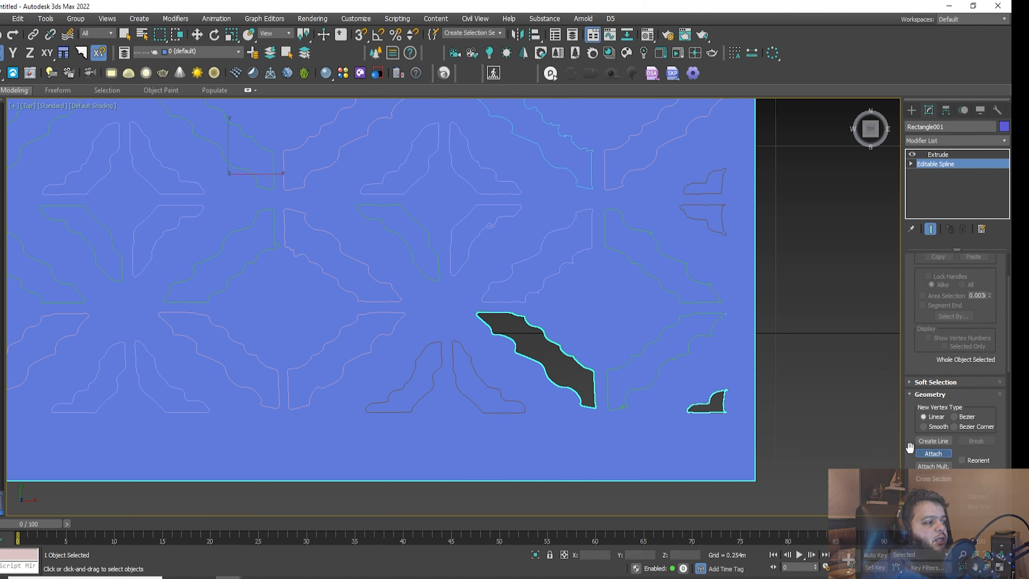
{"action": "left_click", "coordinate": [494, 386]}
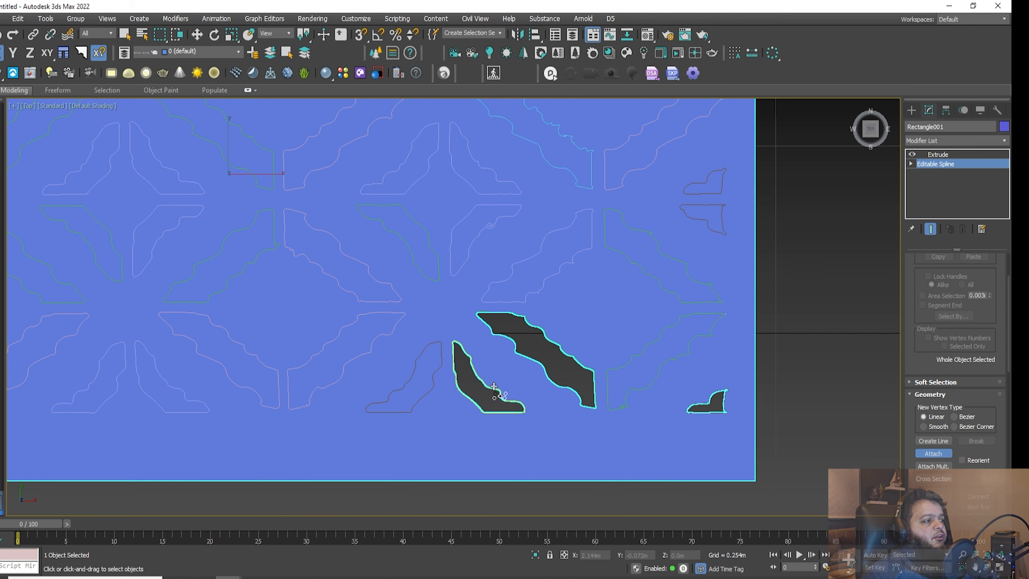
Step: Attach the bottom-right diamond's two upper leaf outlines and the lower small right-edge outline beside them to the rectangle spline
{"action": "left_click", "coordinate": [540, 293]}
{"action": "middle_click_drag", "start_coordinate": [587, 254], "coordinate": [512, 288]}
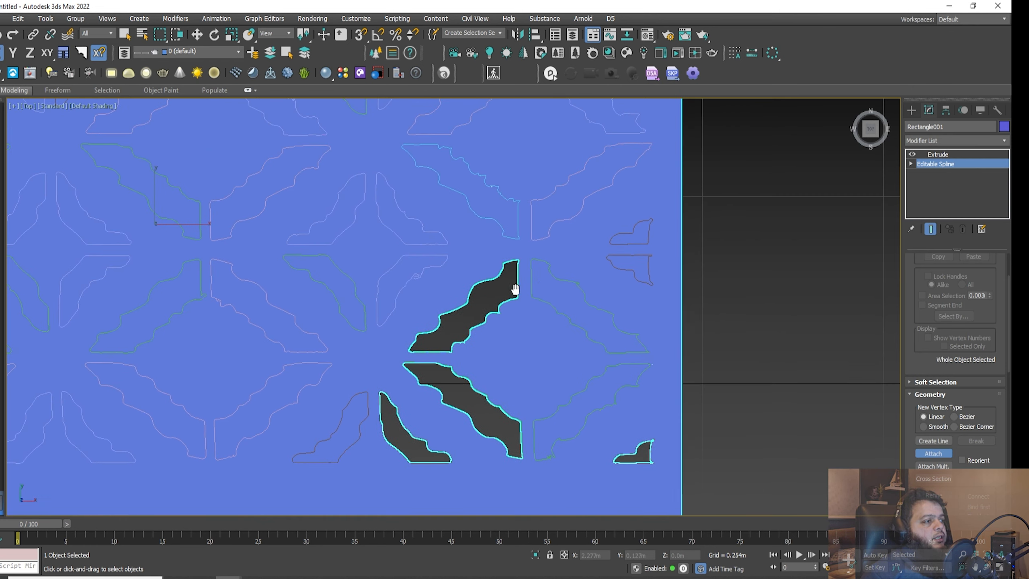
{"action": "left_click", "coordinate": [623, 271]}
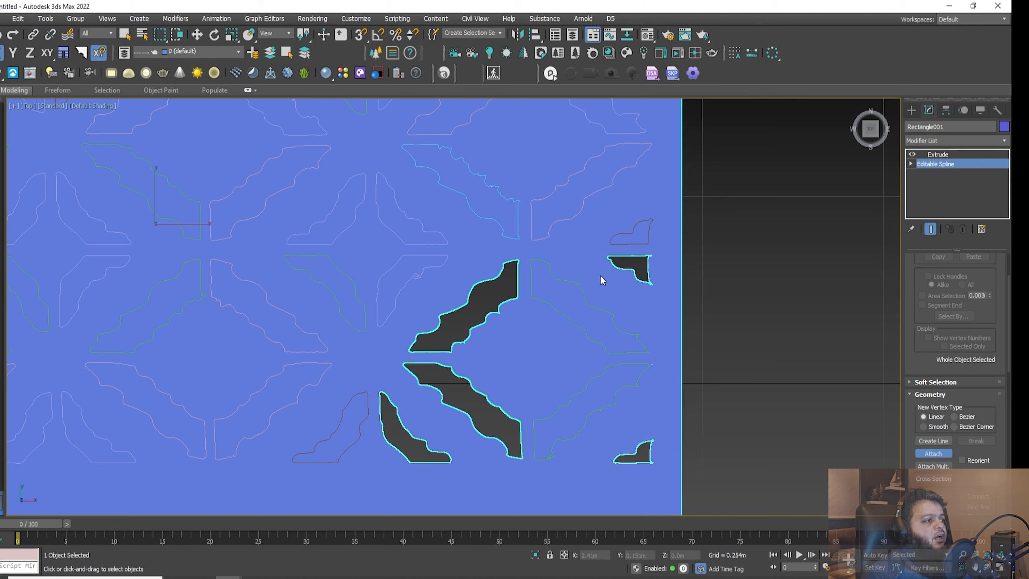
{"action": "left_click", "coordinate": [580, 292]}
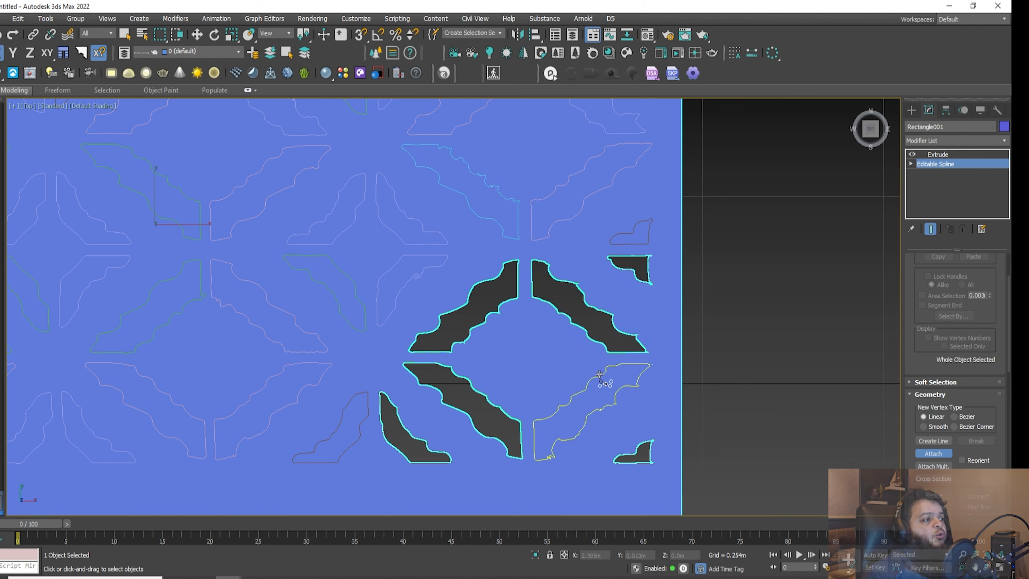
Step: Attach the upper small right-edge outline and the two lower leaf outlines of the diamond above it
{"action": "middle_click_drag", "start_coordinate": [601, 266], "coordinate": [634, 361]}
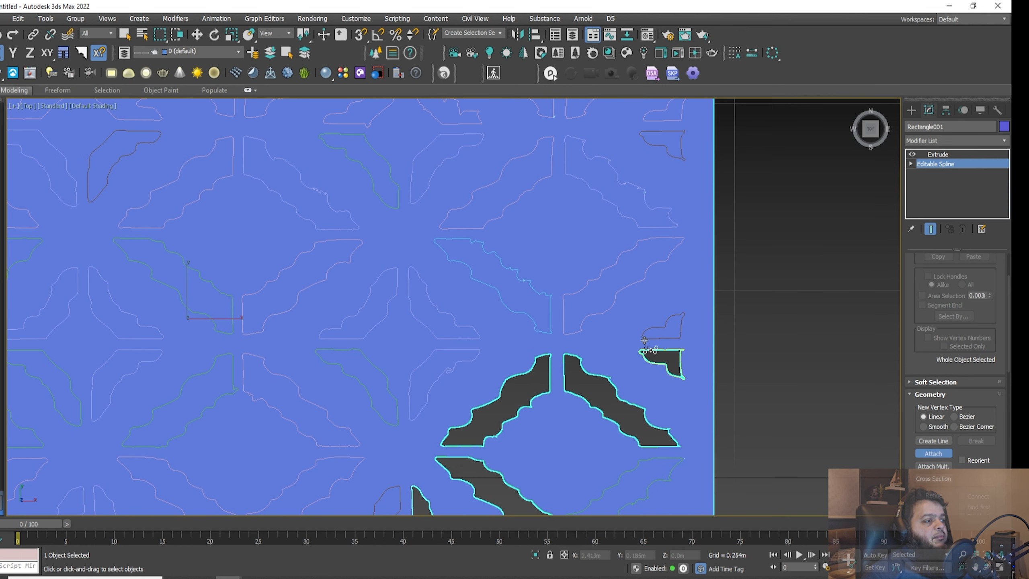
{"action": "left_click", "coordinate": [656, 337]}
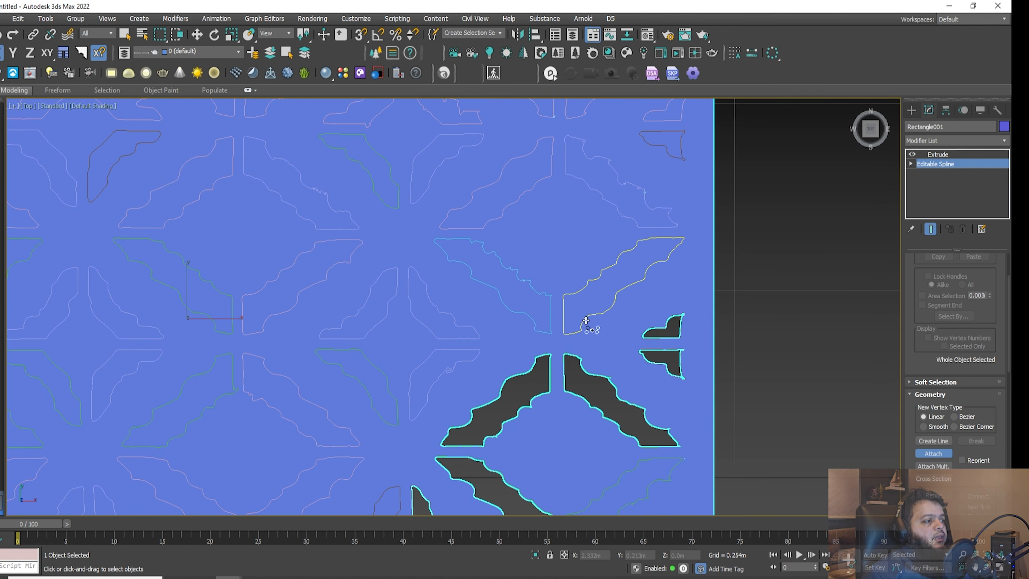
{"action": "left_click", "coordinate": [582, 327]}
{"action": "left_click", "coordinate": [551, 317]}
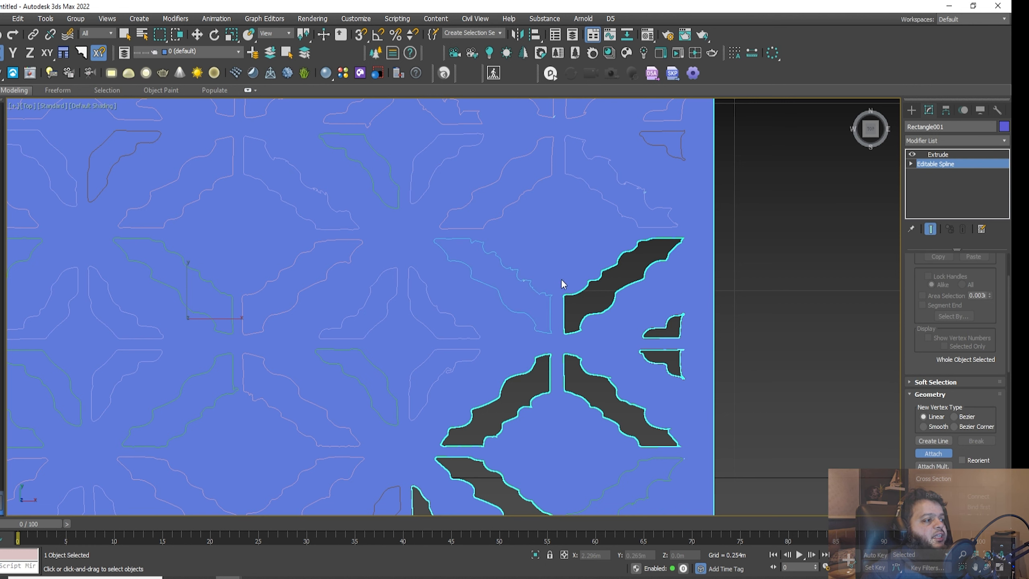
Step: Attach the top-right diamond's two upper leaf outlines, the two small corner outlines beside them and the adjacent small top-edge outline
{"action": "middle_click_drag", "start_coordinate": [562, 287], "coordinate": [572, 355]}
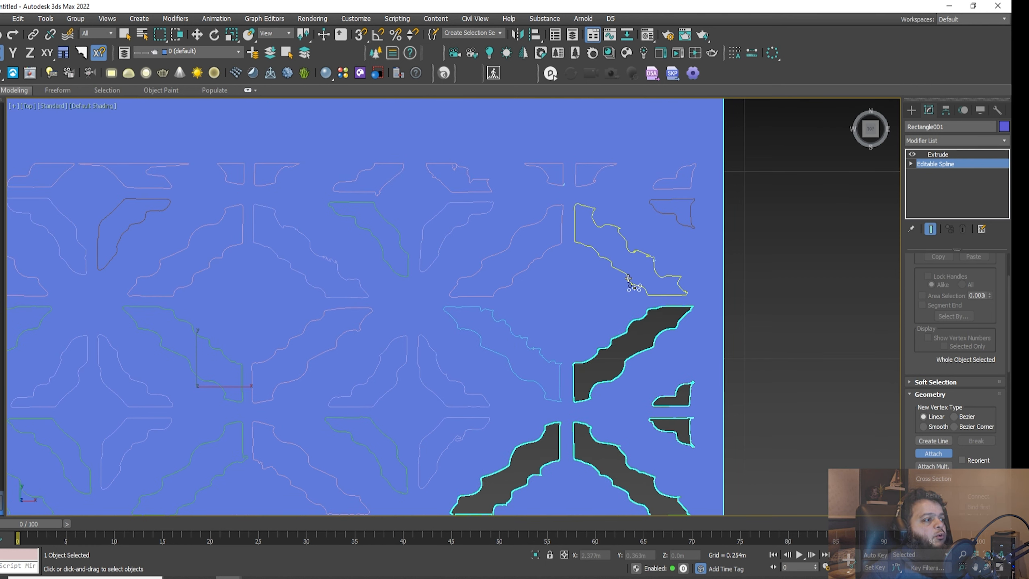
{"action": "left_click", "coordinate": [557, 248]}
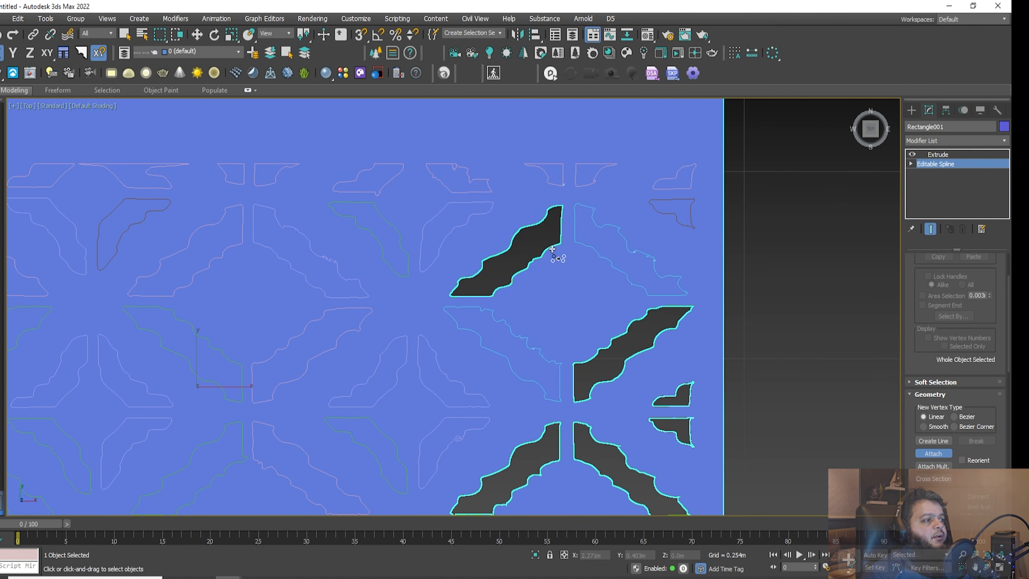
{"action": "left_click", "coordinate": [668, 214]}
{"action": "left_click", "coordinate": [681, 178]}
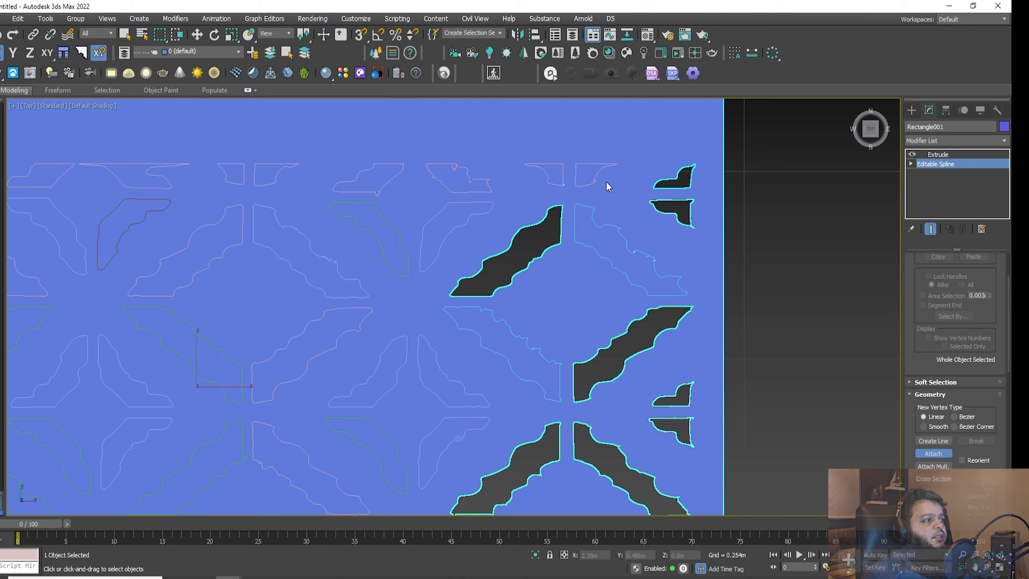
{"action": "left_click", "coordinate": [582, 186]}
Step: Attach the diamond leaf and star outlines across the middle of the pattern to the rectangle spline
{"action": "middle_click_drag", "start_coordinate": [393, 206], "coordinate": [528, 193]}
{"action": "middle_click_drag", "start_coordinate": [365, 385], "coordinate": [468, 223]}
{"action": "left_click", "coordinate": [409, 436]}
{"action": "middle_click_drag", "start_coordinate": [409, 437], "coordinate": [549, 435]}
{"action": "left_click", "coordinate": [647, 219]}
{"action": "middle_click_drag", "start_coordinate": [608, 162], "coordinate": [607, 244]}
{"action": "left_click", "coordinate": [465, 164]}
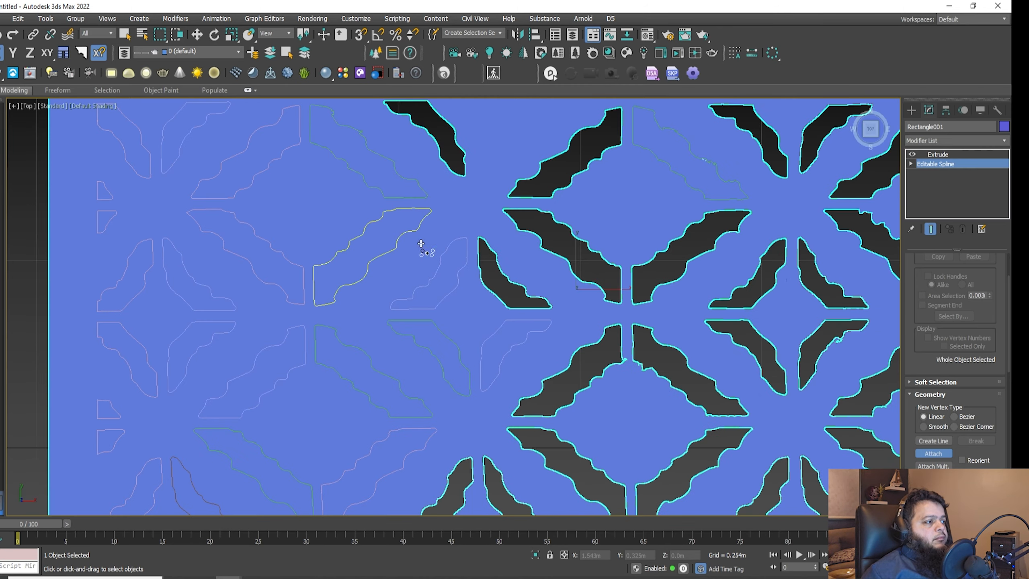
Step: Attach the remaining leaf, star and small edge outlines in the pattern's left part, up to the top-left area
{"action": "left_click", "coordinate": [419, 230]}
{"action": "middle_click_drag", "start_coordinate": [252, 416], "coordinate": [385, 275]}
{"action": "left_click", "coordinate": [384, 304]}
{"action": "left_click", "coordinate": [293, 250]}
{"action": "middle_click_drag", "start_coordinate": [405, 142], "coordinate": [432, 289]}
{"action": "left_click", "coordinate": [461, 146]}
{"action": "middle_click_drag", "start_coordinate": [462, 162], "coordinate": [427, 255]}
{"action": "left_click", "coordinate": [252, 251]}
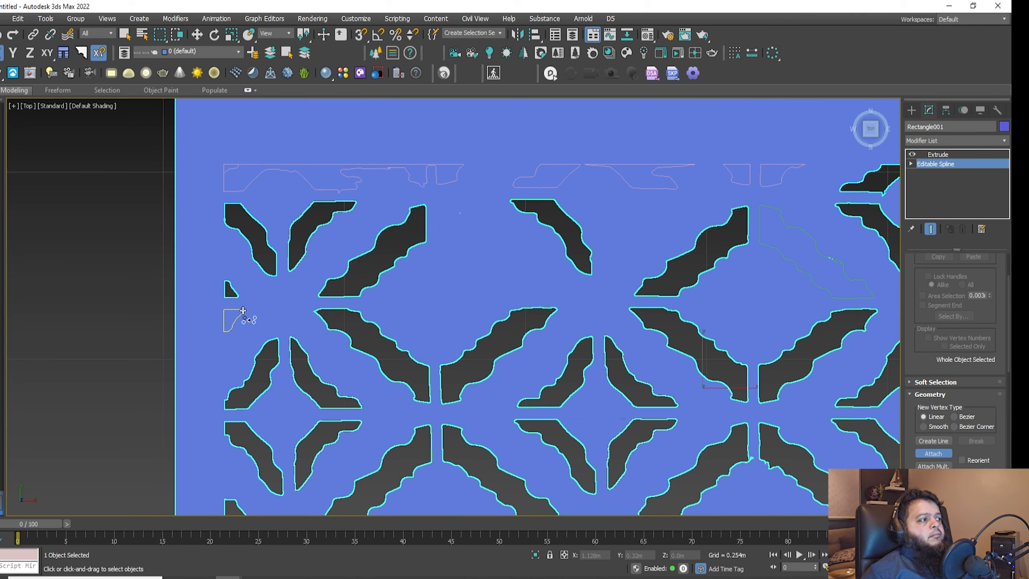
{"action": "left_click", "coordinate": [242, 311]}
Step: Review the whole panel for uncut shapes and examine the upper edge of the top-right leaf outline in wireframe
{"action": "scroll", "coordinate": [243, 312], "scroll_direction": "down", "scroll_amount": 6}
{"action": "scroll", "coordinate": [538, 283], "scroll_direction": "up", "scroll_amount": 4}
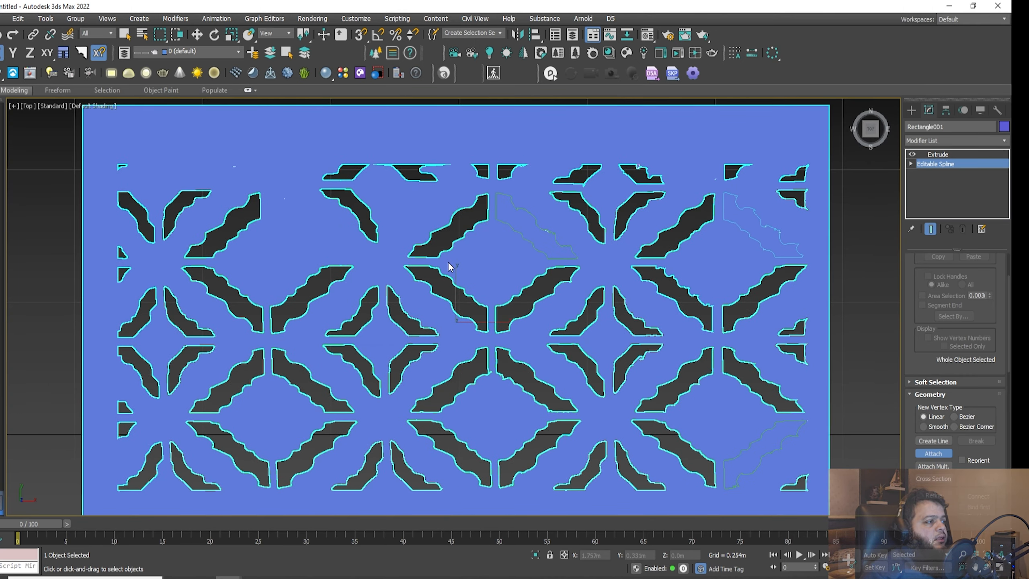
{"action": "scroll", "coordinate": [479, 256], "scroll_direction": "down", "scroll_amount": 2}
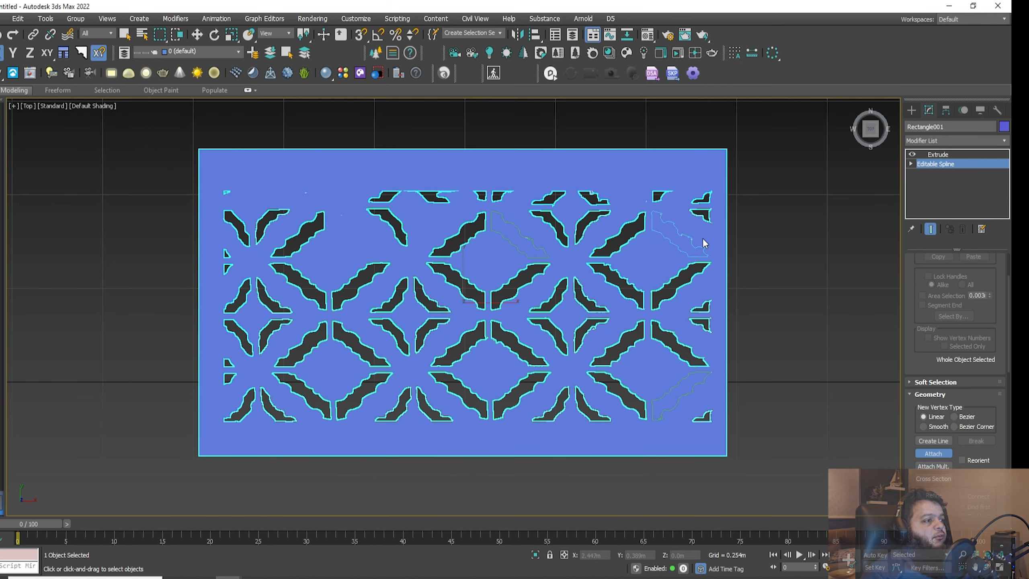
{"action": "scroll", "coordinate": [703, 238], "scroll_direction": "up", "scroll_amount": 3}
{"action": "key", "text": "w"}
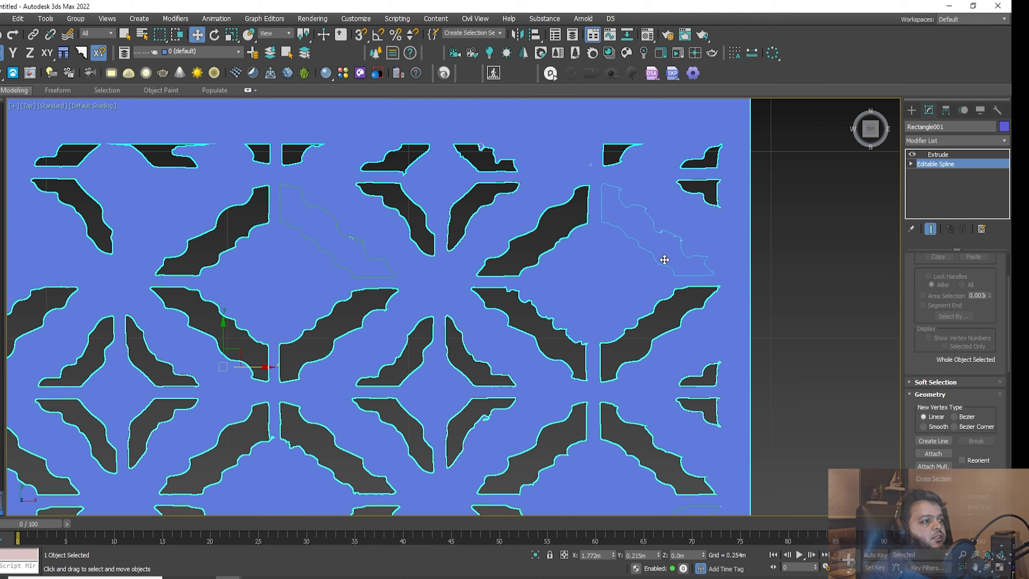
{"action": "scroll", "coordinate": [664, 259], "scroll_direction": "up", "scroll_amount": 2}
{"action": "key", "text": "F3"}
{"action": "scroll", "coordinate": [701, 223], "scroll_direction": "up", "scroll_amount": 4}
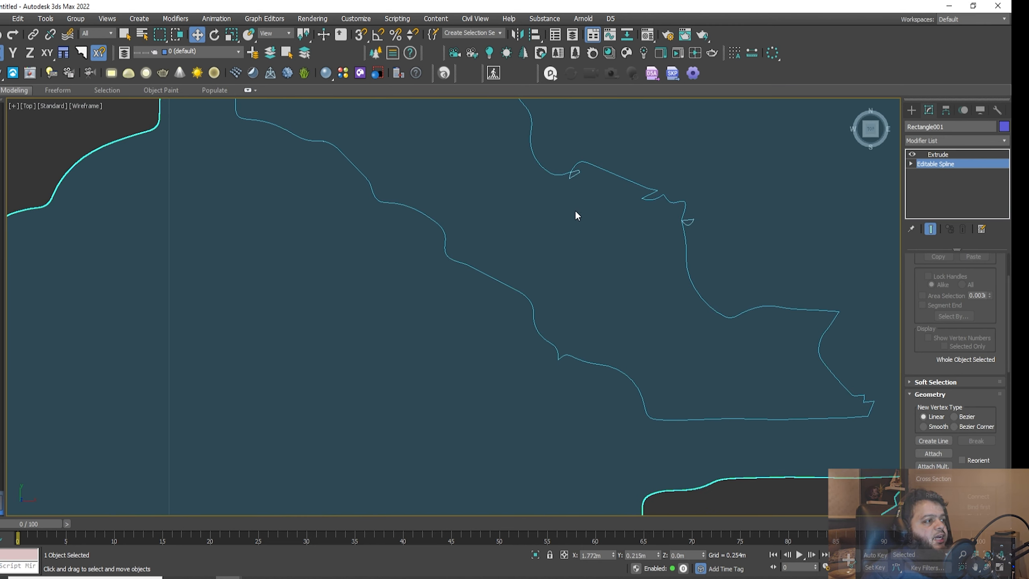
{"action": "scroll", "coordinate": [579, 184], "scroll_direction": "up", "scroll_amount": 3}
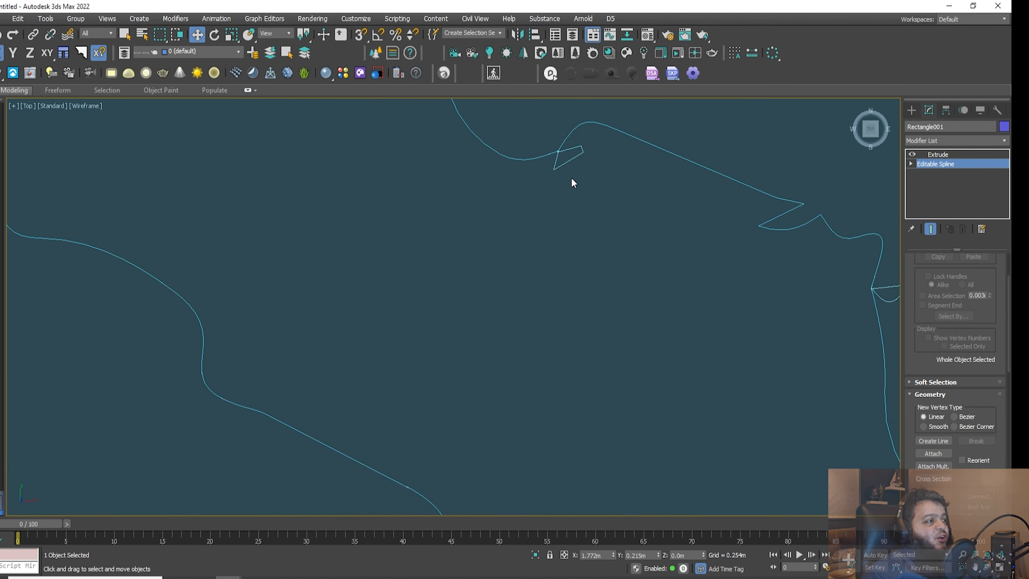
{"action": "scroll", "coordinate": [552, 126], "scroll_direction": "up", "scroll_amount": 3}
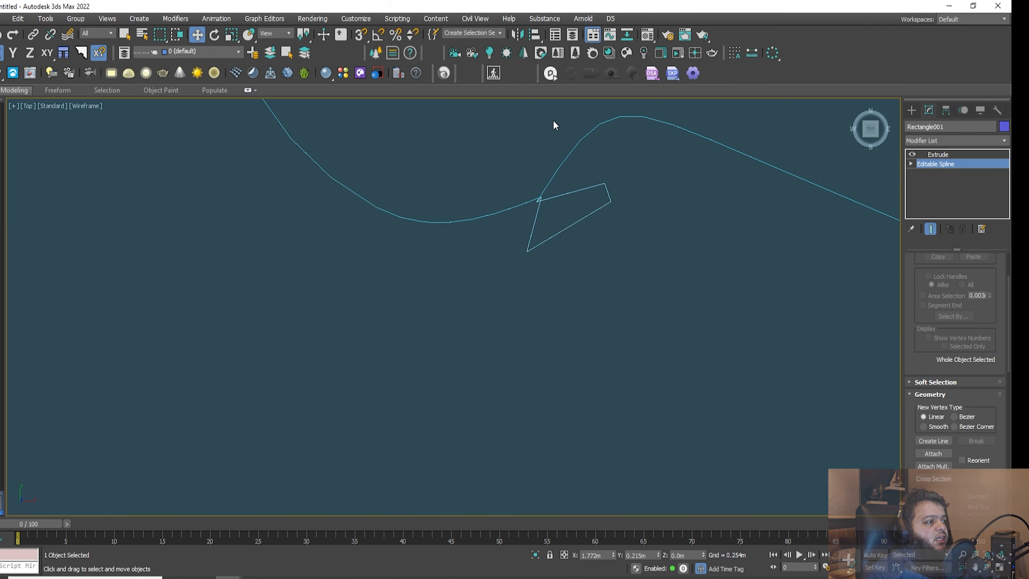
{"action": "scroll", "coordinate": [535, 237], "scroll_direction": "up", "scroll_amount": 3}
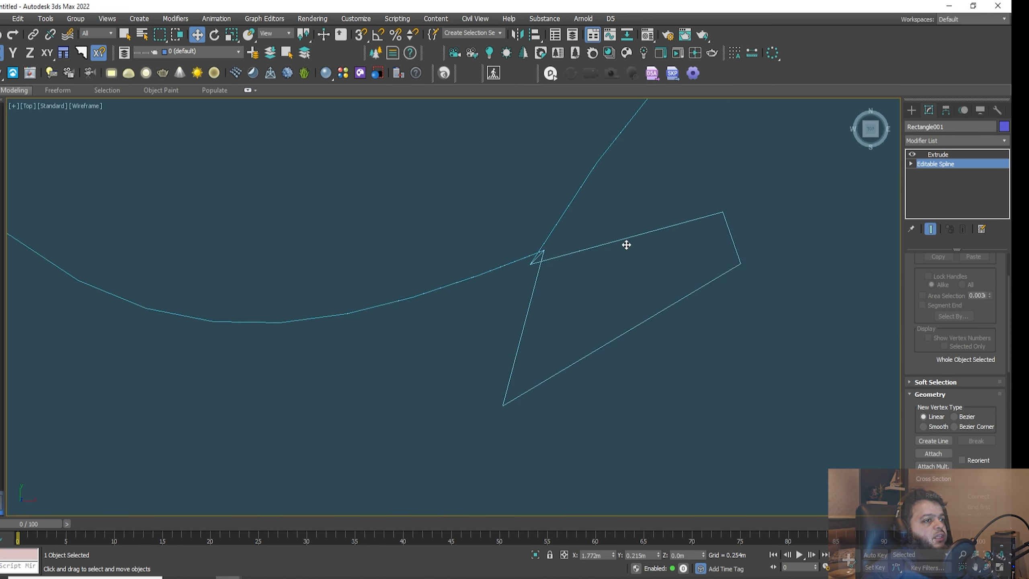
{"action": "scroll", "coordinate": [634, 251], "scroll_direction": "down", "scroll_amount": 1}
Step: At Vertex level, delete the outer vertices of the stray loop on the top-right leaf's upper edge
{"action": "left_click", "coordinate": [911, 164]}
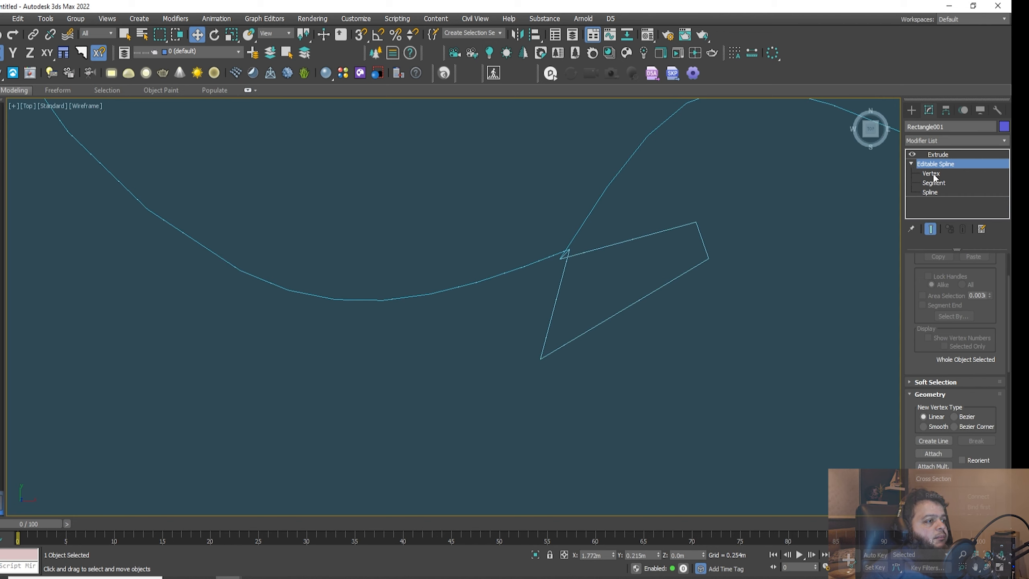
{"action": "left_click", "coordinate": [931, 174]}
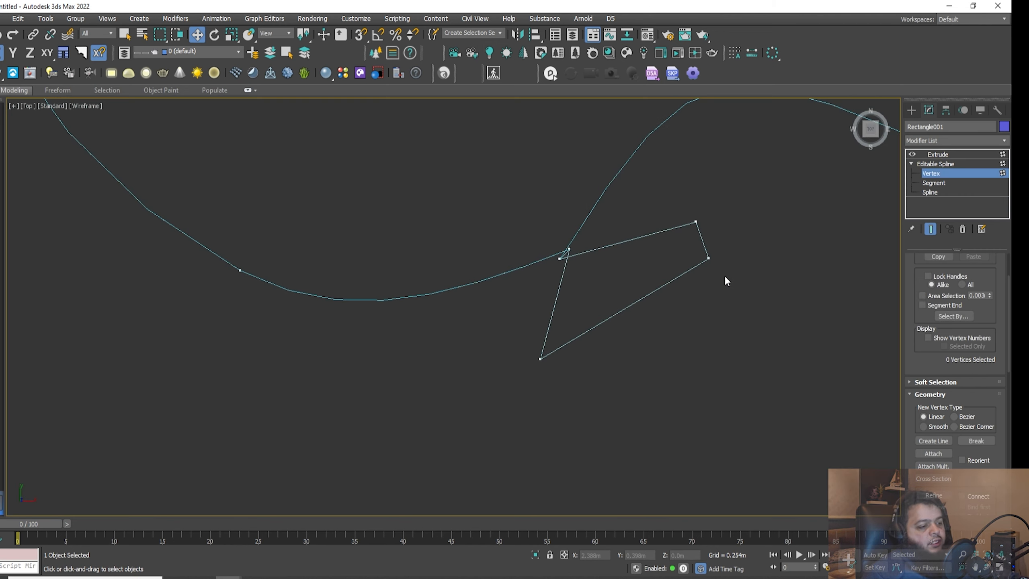
{"action": "left_click_drag", "start_coordinate": [724, 275], "coordinate": [662, 215]}
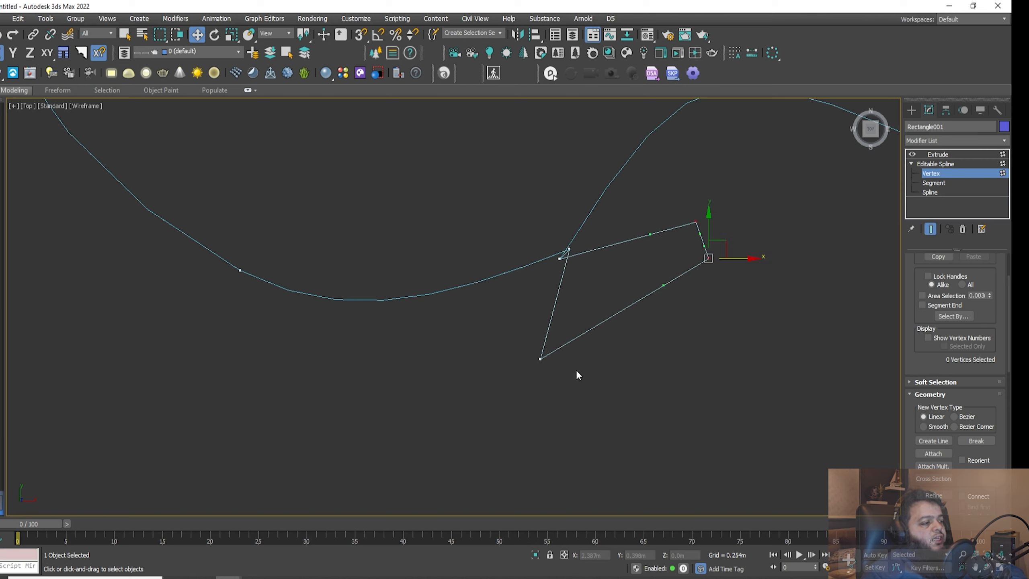
{"action": "left_click", "coordinate": [564, 375]}
{"action": "left_click_drag", "start_coordinate": [515, 360], "coordinate": [494, 342]}
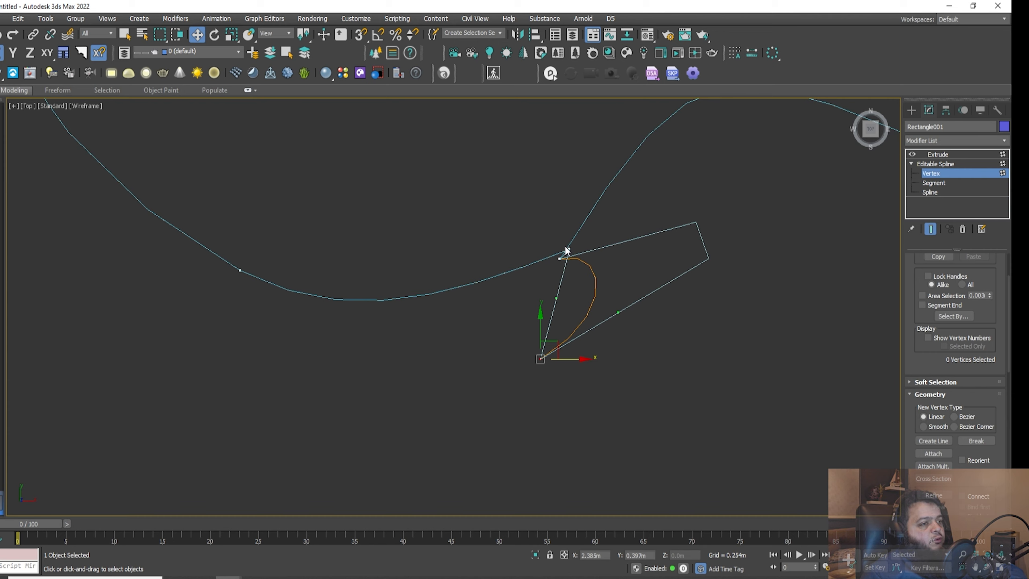
Step: Delete the leftover overlapping vertex where the stray loop crosses the leaf's upper edge
{"action": "scroll", "coordinate": [564, 246], "scroll_direction": "up", "scroll_amount": 5}
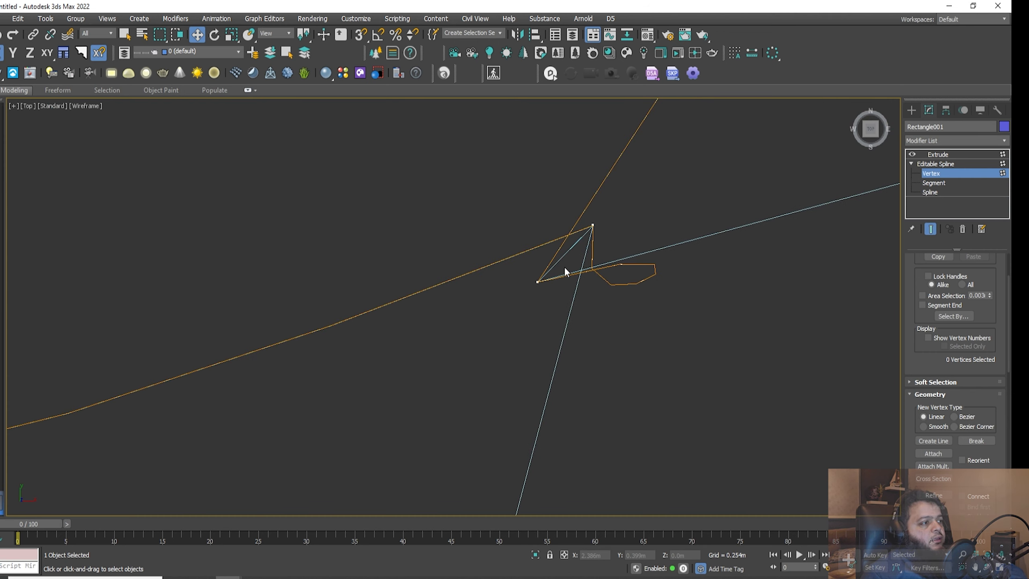
{"action": "left_click", "coordinate": [558, 285]}
{"action": "scroll", "coordinate": [558, 283], "scroll_direction": "down", "scroll_amount": 3}
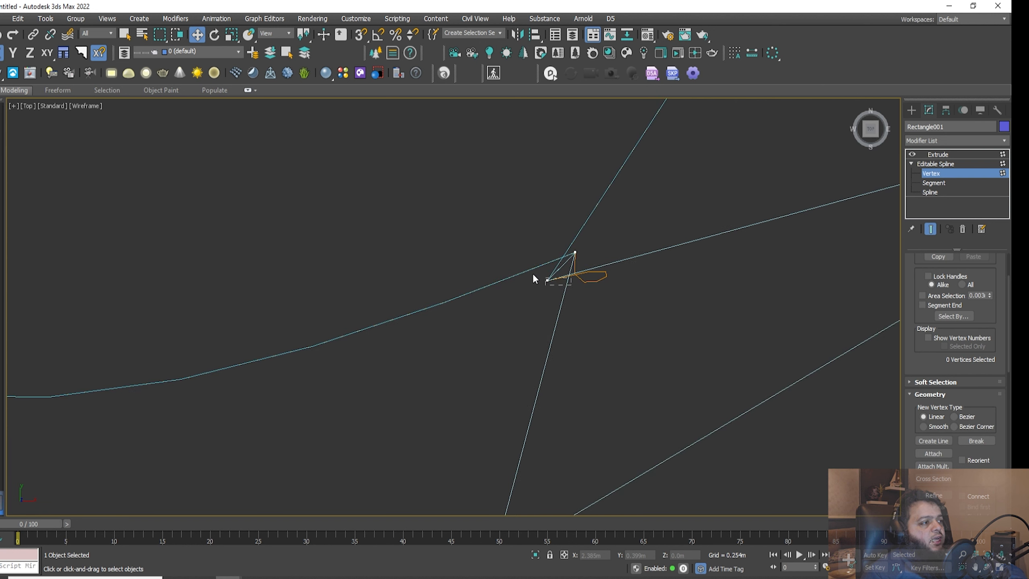
{"action": "left_click_drag", "start_coordinate": [534, 278], "coordinate": [546, 280]}
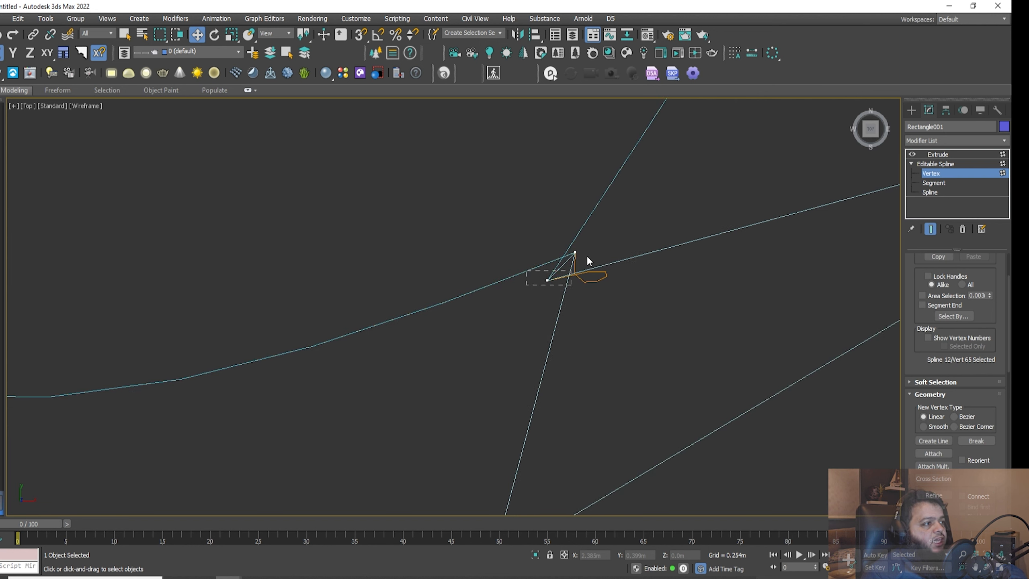
{"action": "scroll", "coordinate": [583, 244], "scroll_direction": "up", "scroll_amount": 2}
{"action": "left_click", "coordinate": [574, 260]}
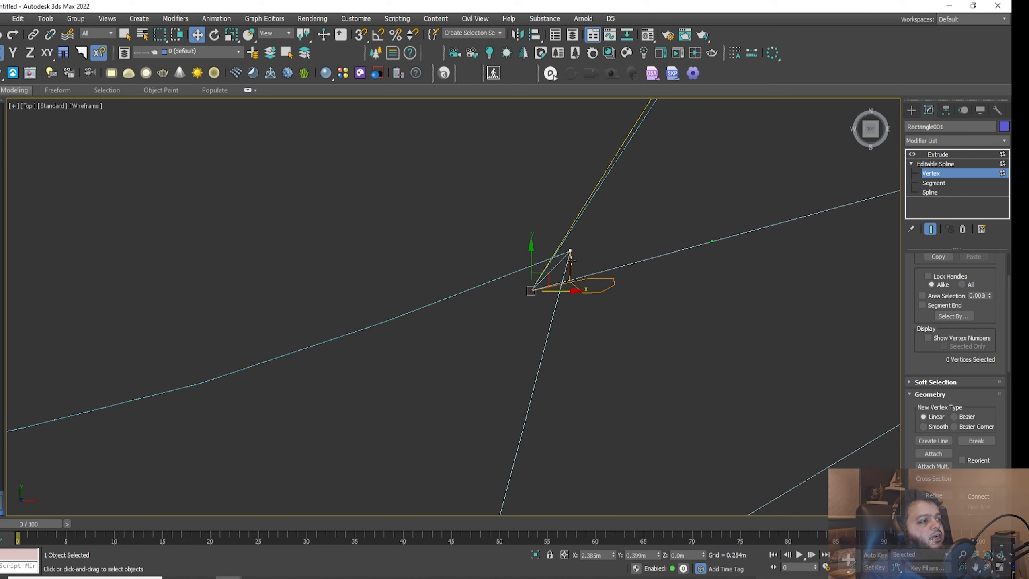
{"action": "scroll", "coordinate": [572, 264], "scroll_direction": "down", "scroll_amount": 10}
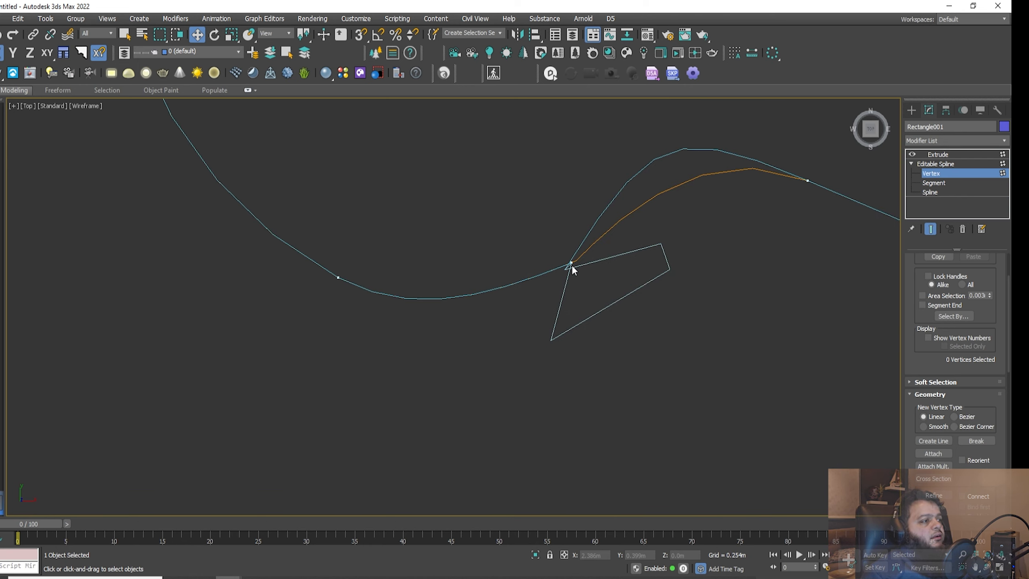
{"action": "scroll", "coordinate": [559, 234], "scroll_direction": "down", "scroll_amount": 4}
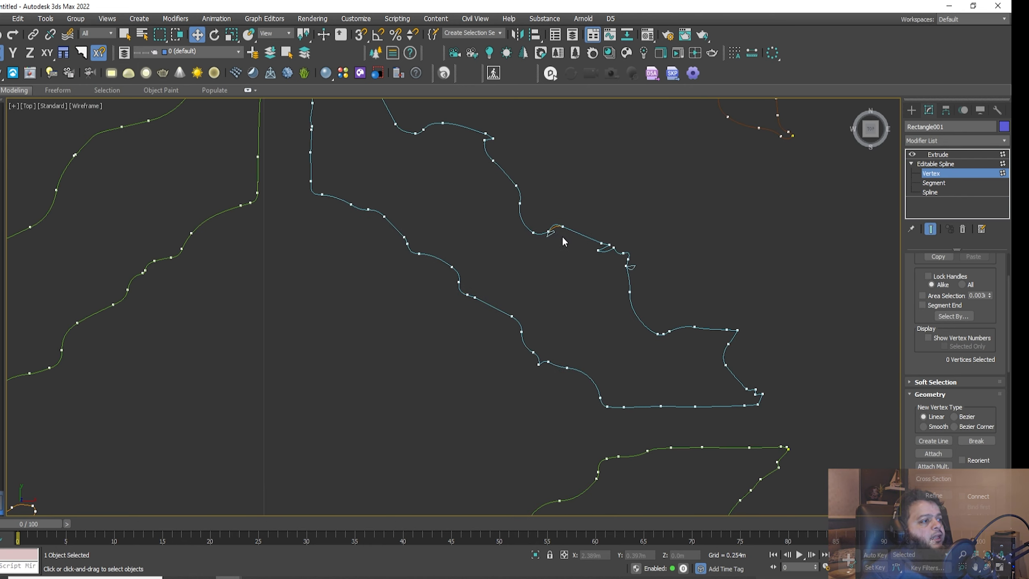
Step: Return to shaded display and examine the repaired spot and the leaf's lower-right tip for crossing segments
{"action": "key", "text": "F3"}
{"action": "scroll", "coordinate": [562, 238], "scroll_direction": "up", "scroll_amount": 5}
{"action": "scroll", "coordinate": [538, 215], "scroll_direction": "up", "scroll_amount": 3}
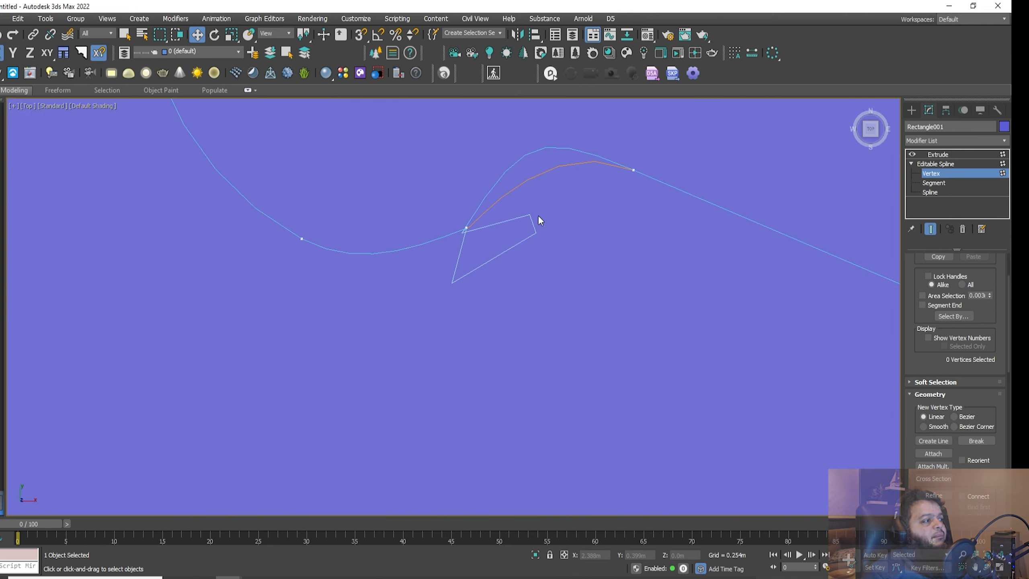
{"action": "scroll", "coordinate": [470, 225], "scroll_direction": "up", "scroll_amount": 3}
{"action": "scroll", "coordinate": [463, 227], "scroll_direction": "down", "scroll_amount": 6}
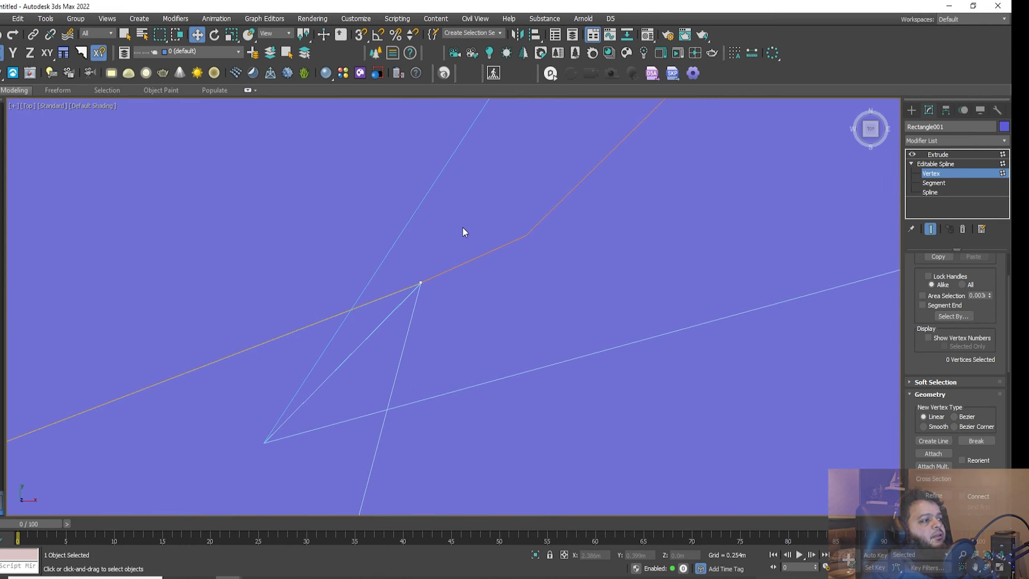
{"action": "middle_click_drag", "start_coordinate": [567, 262], "coordinate": [479, 165]}
{"action": "middle_click_drag", "start_coordinate": [593, 292], "coordinate": [517, 188]}
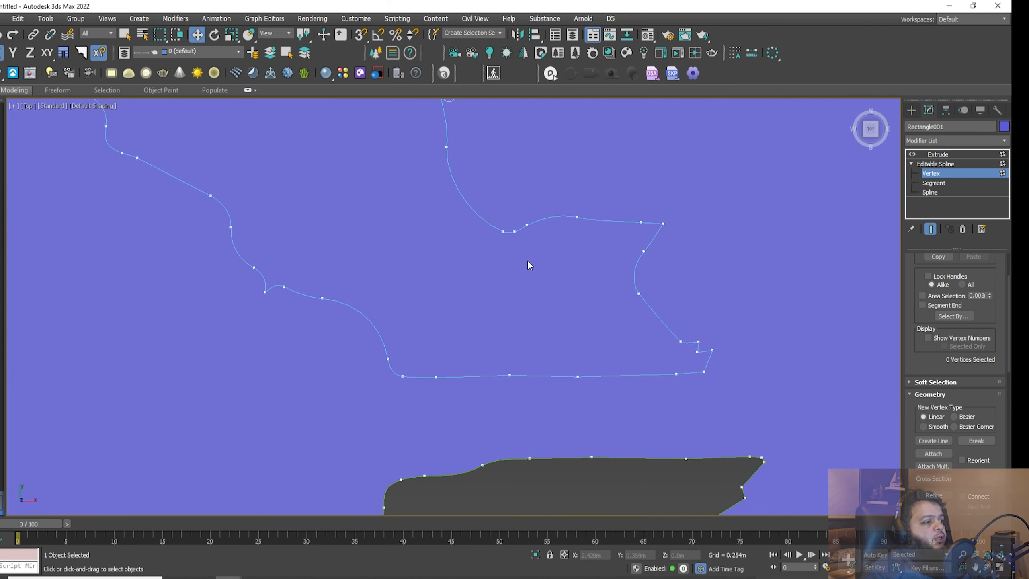
{"action": "scroll", "coordinate": [705, 357], "scroll_direction": "up", "scroll_amount": 8}
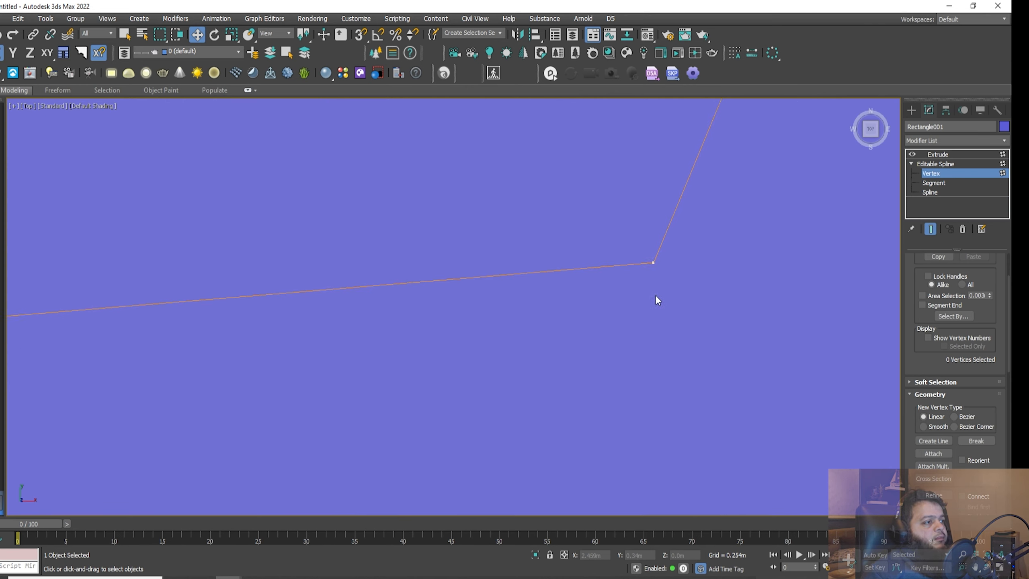
{"action": "scroll", "coordinate": [682, 171], "scroll_direction": "down", "scroll_amount": 8}
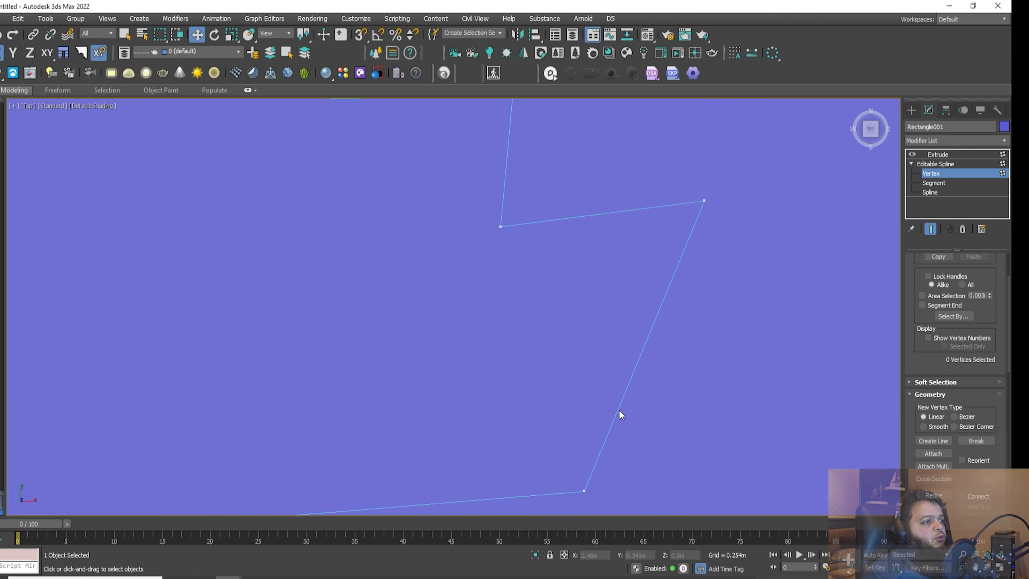
{"action": "scroll", "coordinate": [702, 182], "scroll_direction": "up", "scroll_amount": 4}
{"action": "scroll", "coordinate": [703, 194], "scroll_direction": "up", "scroll_amount": 2}
{"action": "scroll", "coordinate": [583, 189], "scroll_direction": "down", "scroll_amount": 5}
{"action": "scroll", "coordinate": [573, 158], "scroll_direction": "up", "scroll_amount": 4}
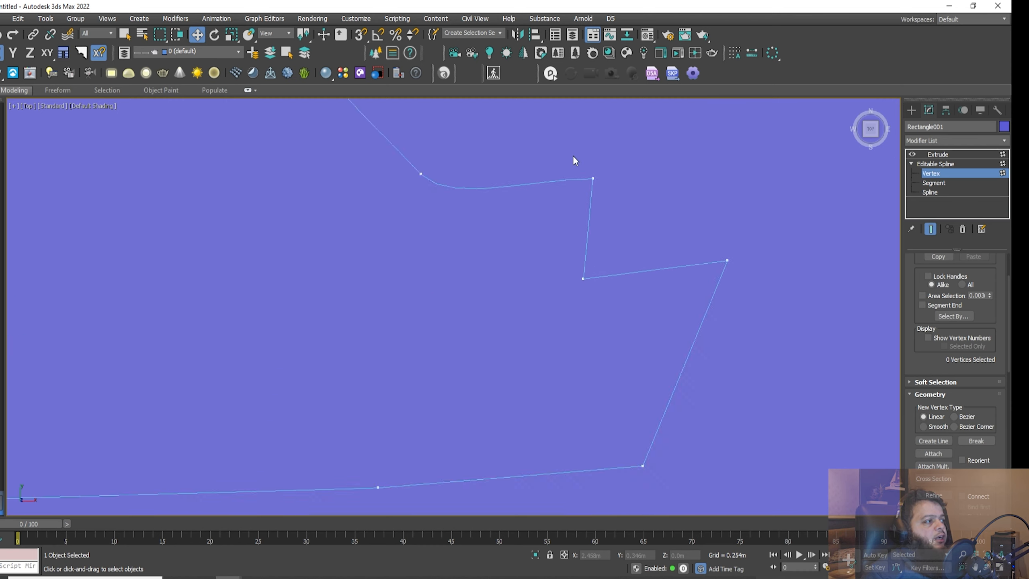
{"action": "scroll", "coordinate": [574, 165], "scroll_direction": "down", "scroll_amount": 8}
Step: Delete the overlapping vertex where the small stray loop crosses the top-right leaf's outline, just beside its notched upper edge
{"action": "middle_click_drag", "start_coordinate": [450, 189], "coordinate": [665, 368]}
{"action": "middle_click_drag", "start_coordinate": [596, 290], "coordinate": [569, 523]}
{"action": "scroll", "coordinate": [604, 328], "scroll_direction": "up", "scroll_amount": 5}
{"action": "scroll", "coordinate": [601, 321], "scroll_direction": "down", "scroll_amount": 6}
{"action": "middle_click_drag", "start_coordinate": [359, 309], "coordinate": [659, 434]}
{"action": "middle_click_drag", "start_coordinate": [498, 228], "coordinate": [580, 301]}
{"action": "scroll", "coordinate": [579, 294], "scroll_direction": "up", "scroll_amount": 7}
{"action": "scroll", "coordinate": [492, 238], "scroll_direction": "up", "scroll_amount": 3}
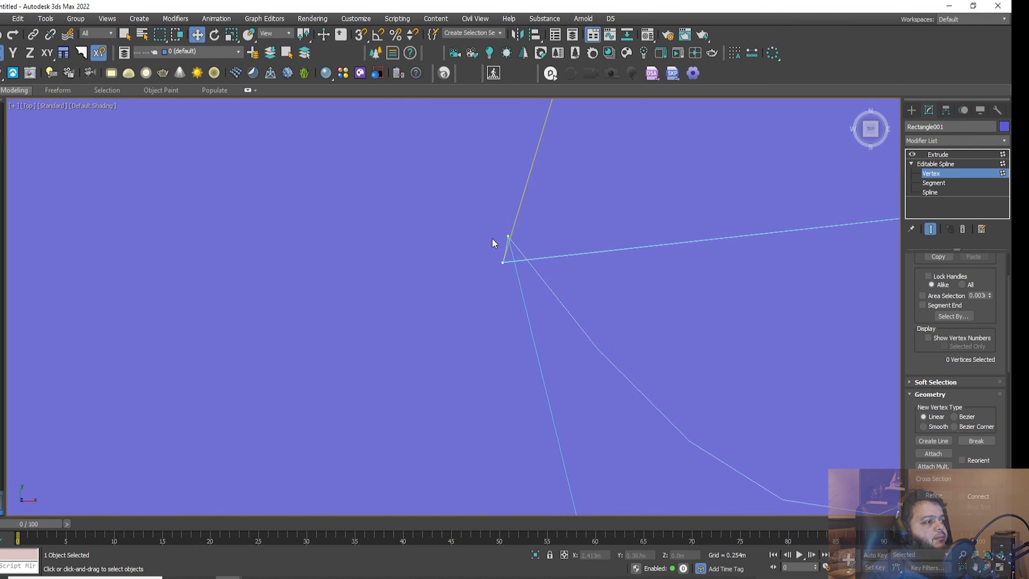
{"action": "left_click_drag", "start_coordinate": [479, 210], "coordinate": [533, 247]}
{"action": "scroll", "coordinate": [534, 247], "scroll_direction": "down", "scroll_amount": 5}
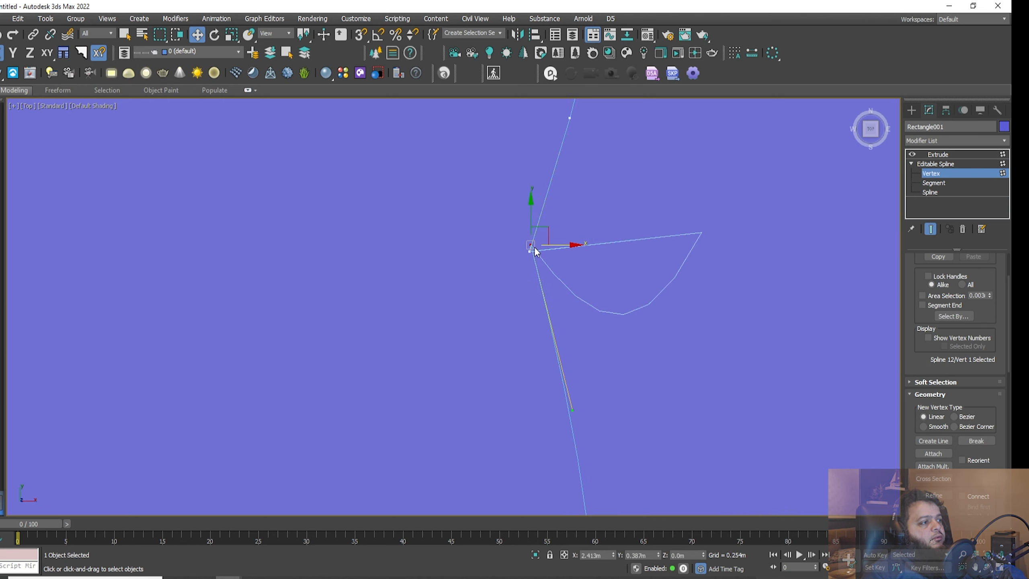
{"action": "scroll", "coordinate": [534, 248], "scroll_direction": "down", "scroll_amount": 5}
{"action": "left_click", "coordinate": [510, 247]}
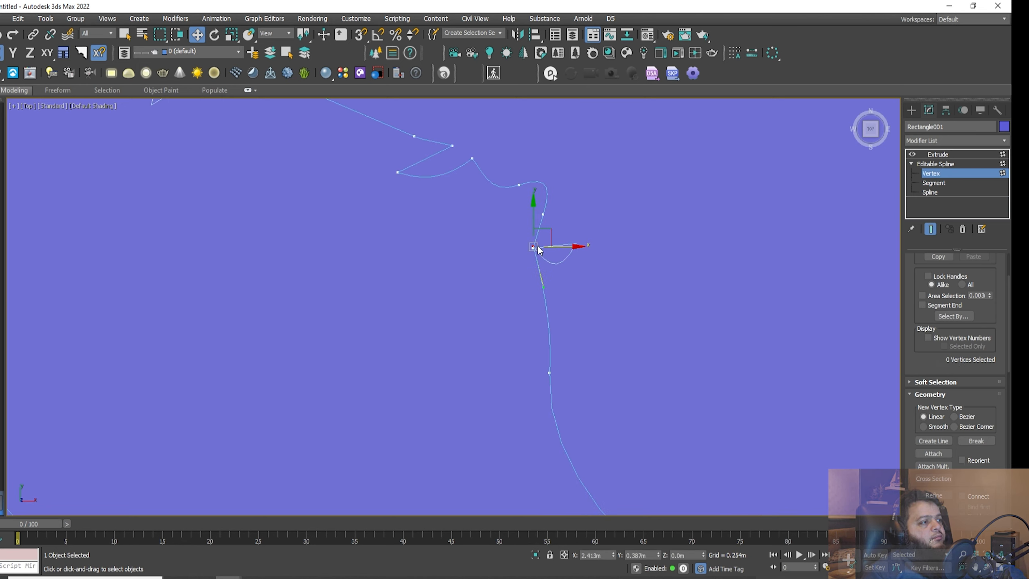
{"action": "scroll", "coordinate": [537, 248], "scroll_direction": "down", "scroll_amount": 10}
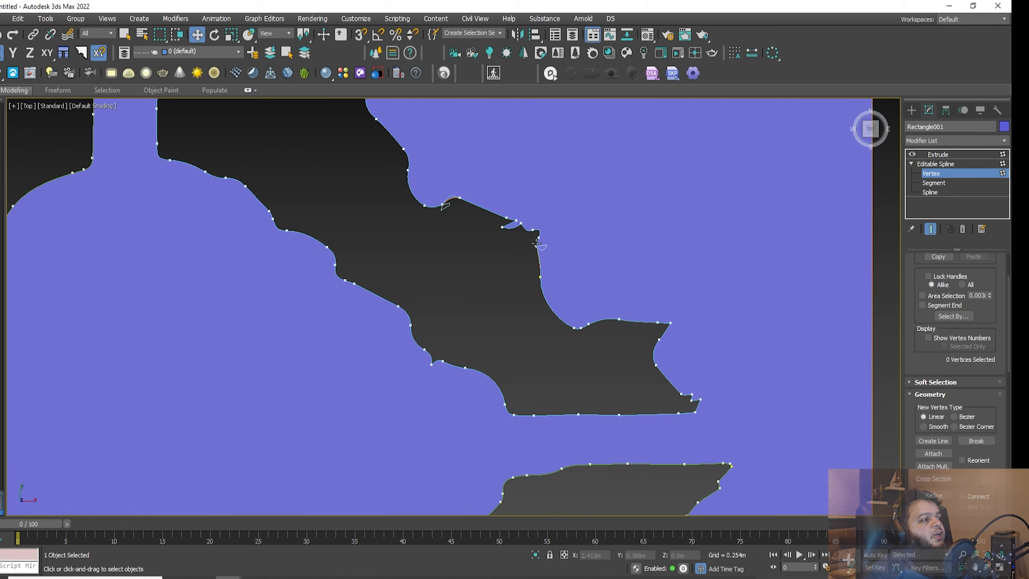
Step: Examine the repaired top-right leaf and review the panel's upper-right area for remaining uncut shapes
{"action": "scroll", "coordinate": [535, 242], "scroll_direction": "down", "scroll_amount": 2}
{"action": "scroll", "coordinate": [526, 239], "scroll_direction": "up", "scroll_amount": 6}
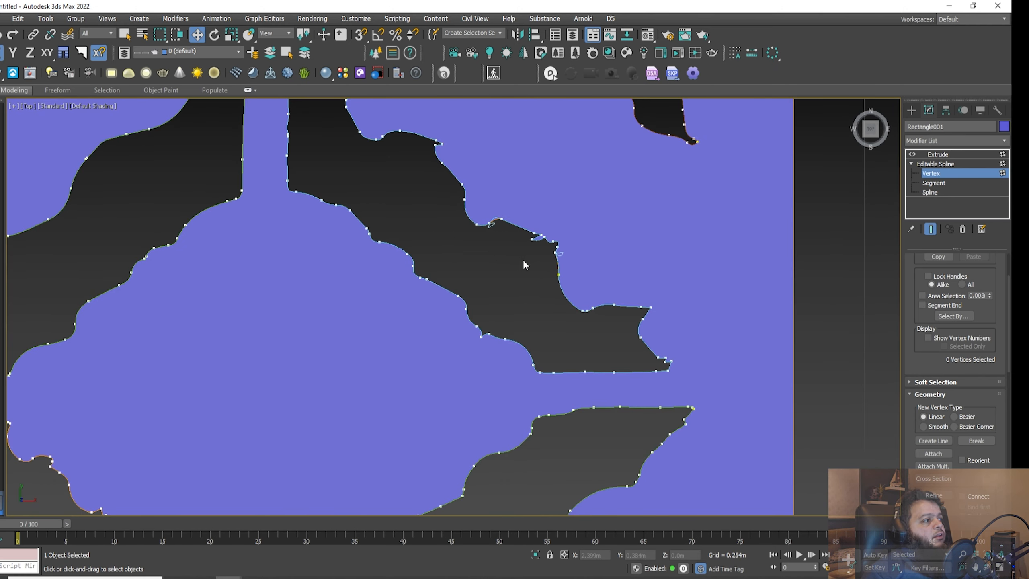
{"action": "scroll", "coordinate": [500, 233], "scroll_direction": "down", "scroll_amount": 4}
{"action": "scroll", "coordinate": [451, 232], "scroll_direction": "up", "scroll_amount": 6}
{"action": "scroll", "coordinate": [553, 291], "scroll_direction": "down", "scroll_amount": 4}
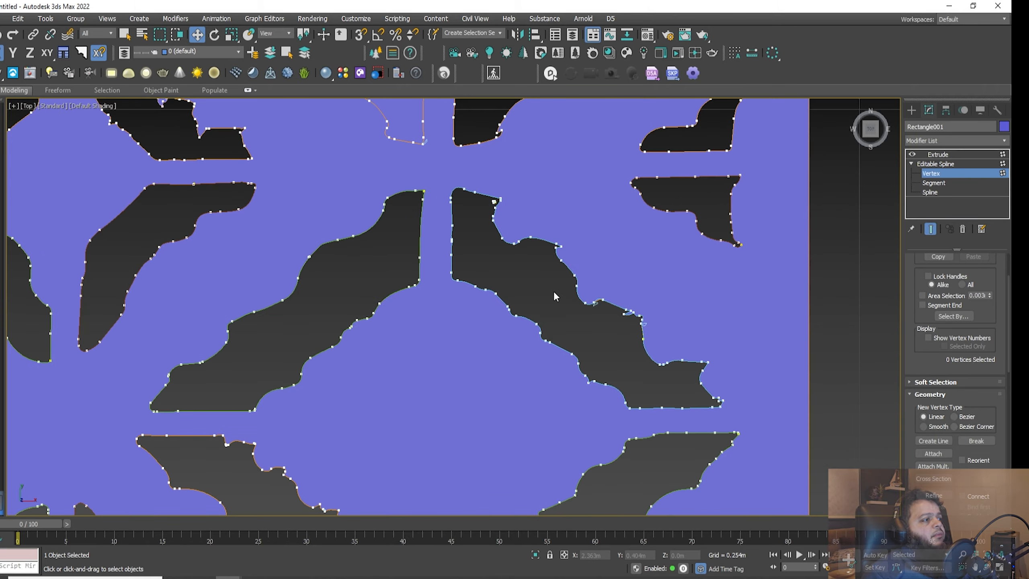
{"action": "scroll", "coordinate": [500, 241], "scroll_direction": "down", "scroll_amount": 5}
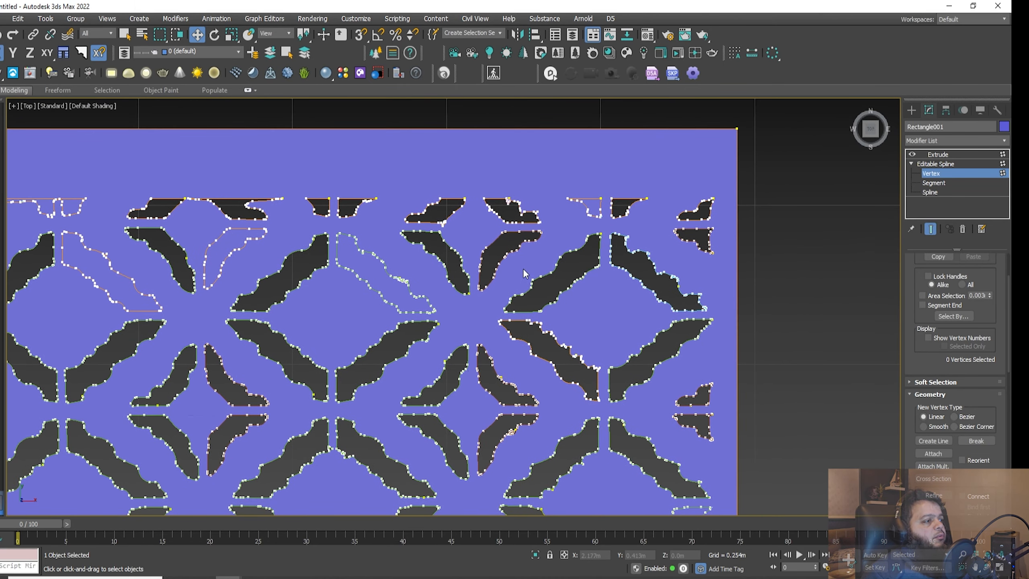
{"action": "scroll", "coordinate": [522, 268], "scroll_direction": "up", "scroll_amount": 1}
Step: Delete the outer vertex of the left stray loop on the upper edge of the next uncut large leaf in the top row
{"action": "scroll", "coordinate": [573, 274], "scroll_direction": "up", "scroll_amount": 12}
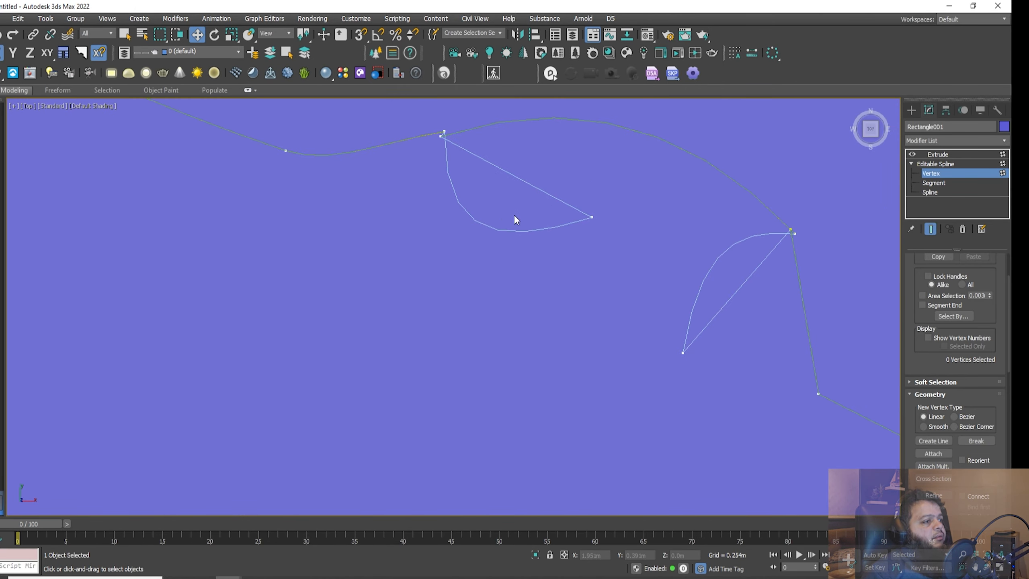
{"action": "middle_click_drag", "start_coordinate": [478, 205], "coordinate": [303, 286]}
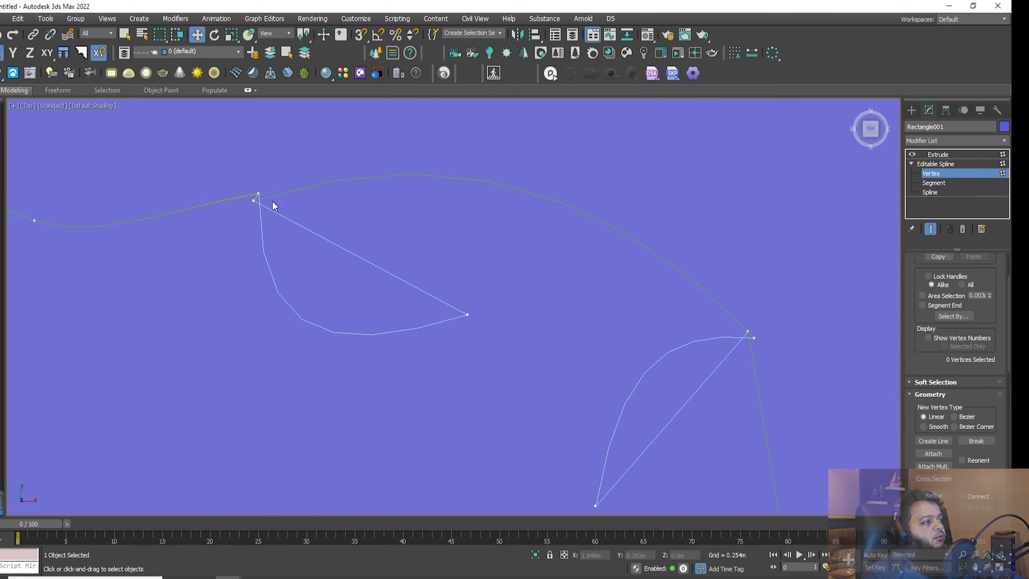
{"action": "left_click_drag", "start_coordinate": [200, 184], "coordinate": [315, 247]}
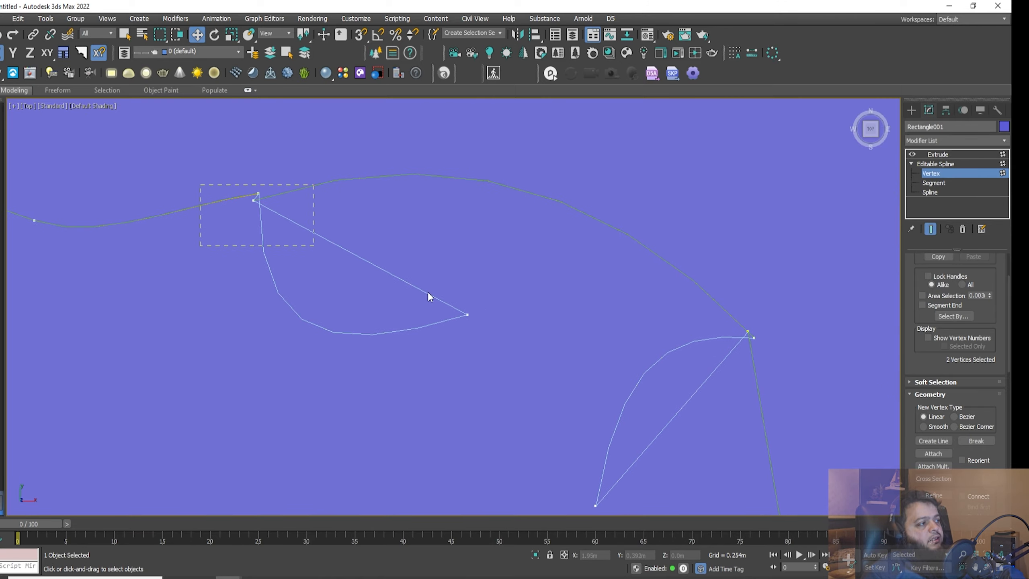
{"action": "scroll", "coordinate": [474, 332], "scroll_direction": "down", "scroll_amount": 2}
{"action": "left_click", "coordinate": [474, 332]}
{"action": "key", "text": "Delete"}
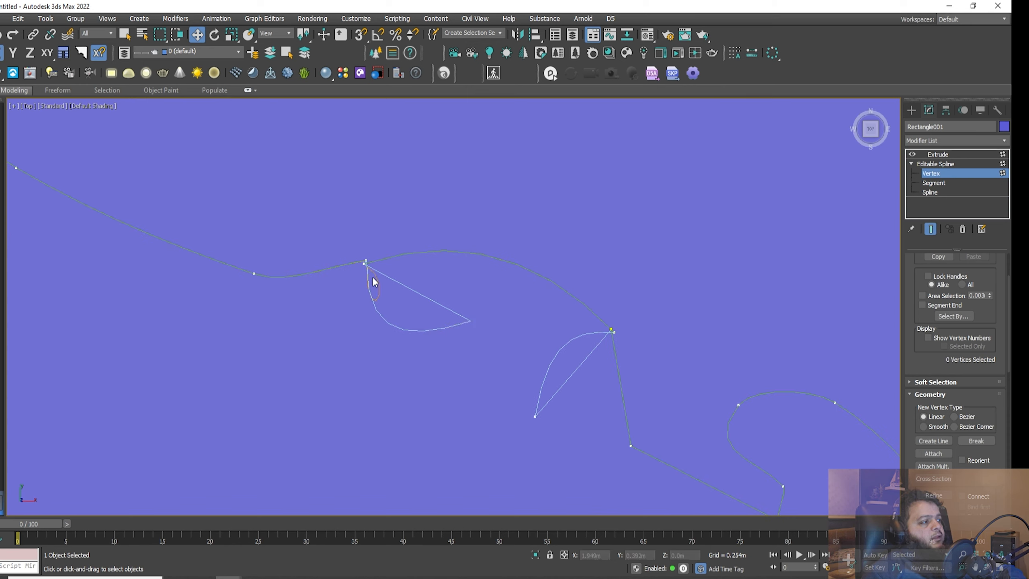
Step: Try deleting both overlapping vertices where the left stray loop crosses the leaf's upper edge, and undo the deletion
{"action": "left_click_drag", "start_coordinate": [378, 280], "coordinate": [347, 243]}
{"action": "key", "text": "Delete"}
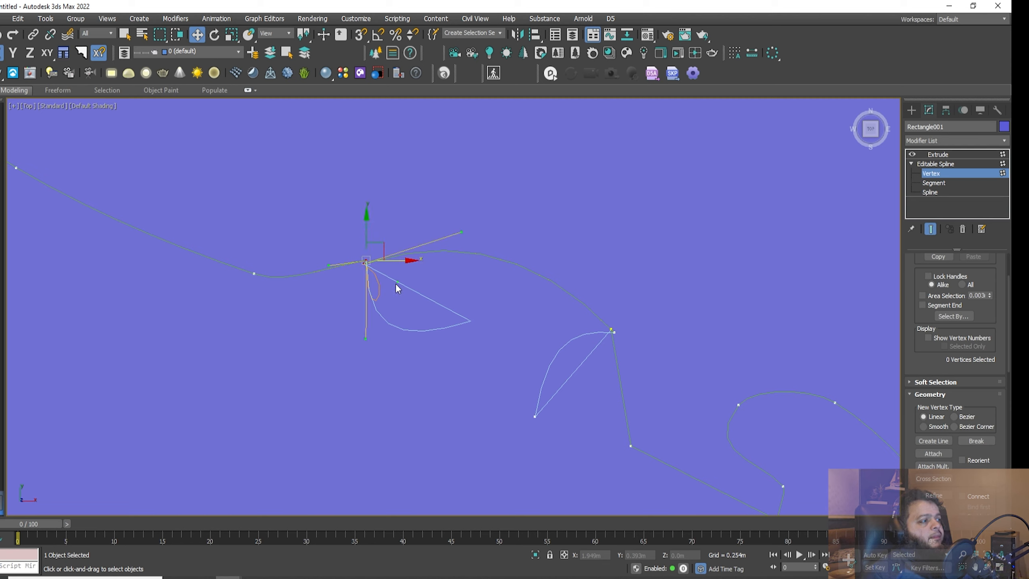
{"action": "scroll", "coordinate": [397, 283], "scroll_direction": "down", "scroll_amount": 3}
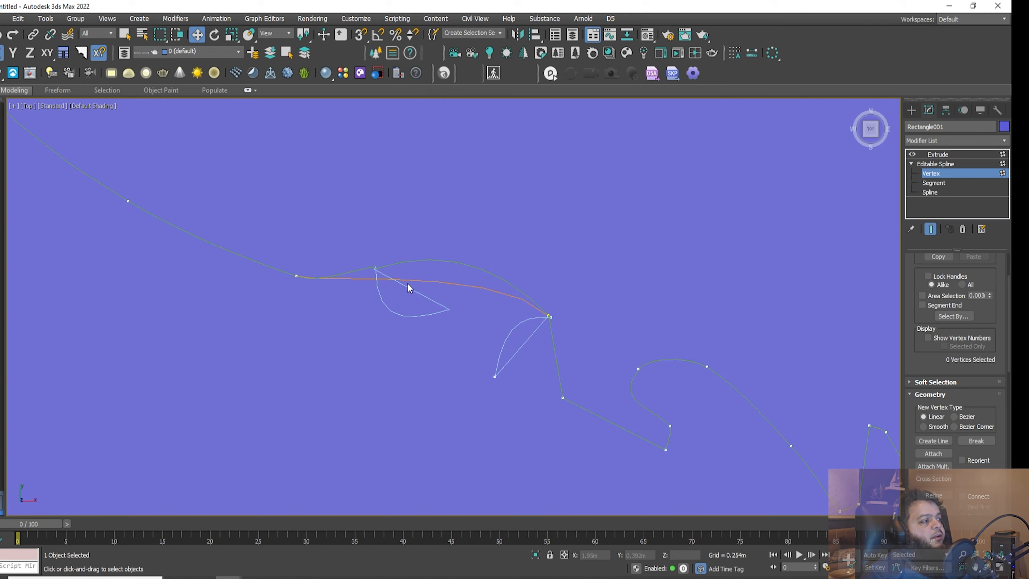
{"action": "scroll", "coordinate": [409, 285], "scroll_direction": "up", "scroll_amount": 6}
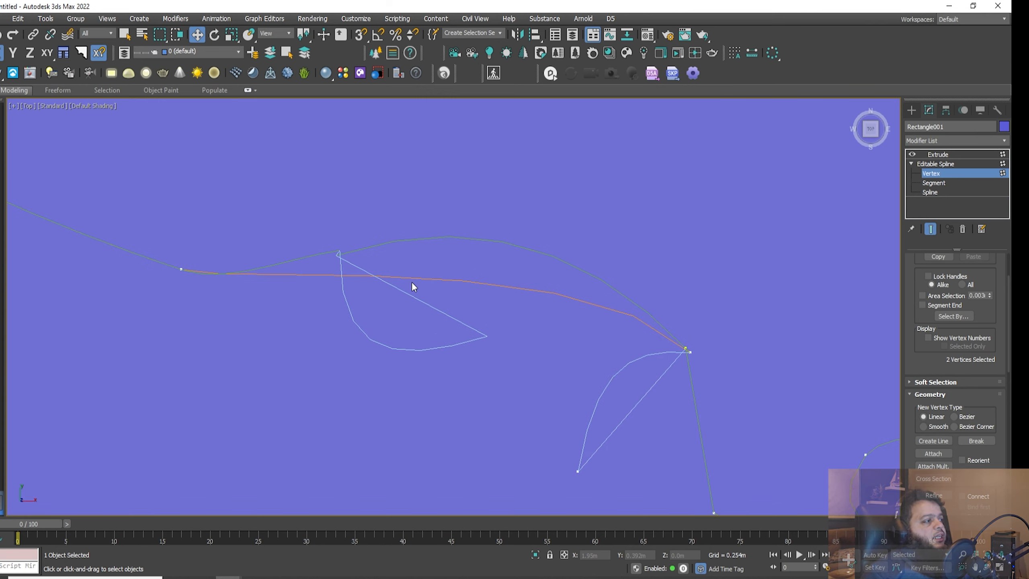
{"action": "key", "text": "ctrl+z"}
Step: Delete only the lower of the two overlapping vertices at the left loop's crossing, keeping the upper one
{"action": "scroll", "coordinate": [345, 256], "scroll_direction": "up", "scroll_amount": 8}
{"action": "middle_click_drag", "start_coordinate": [329, 251], "coordinate": [508, 287]}
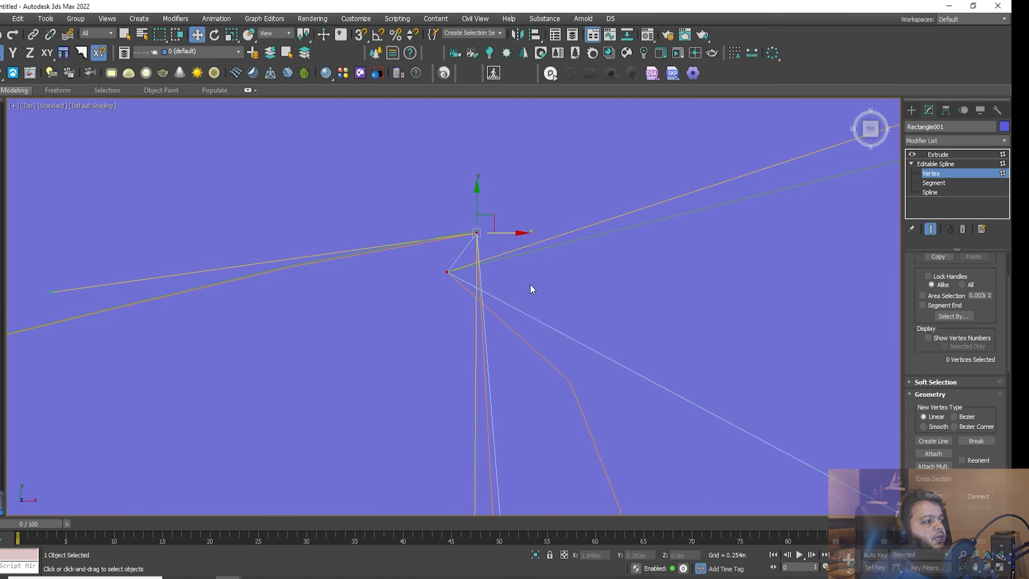
{"action": "left_click", "coordinate": [477, 234]}
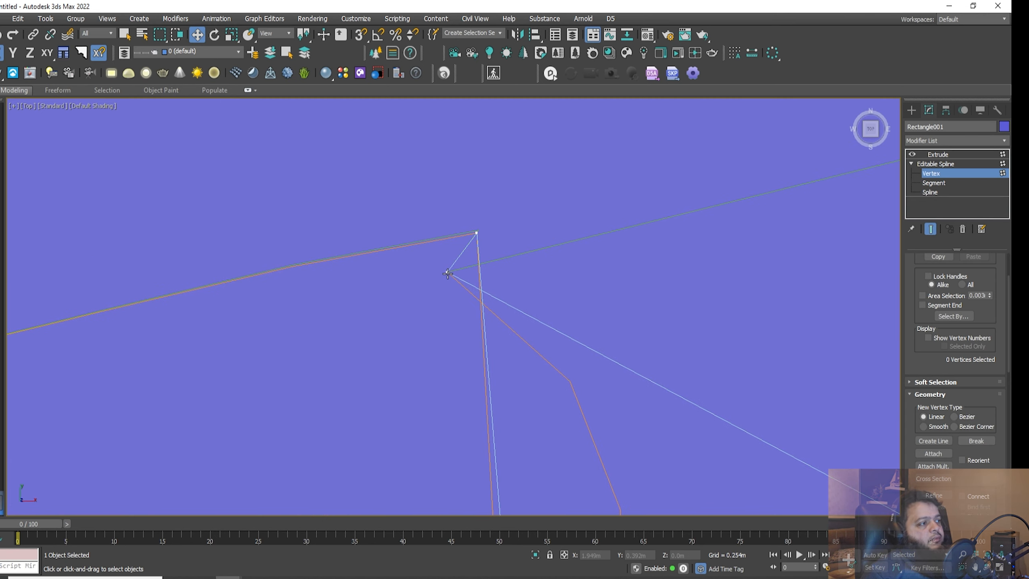
{"action": "left_click", "coordinate": [447, 273]}
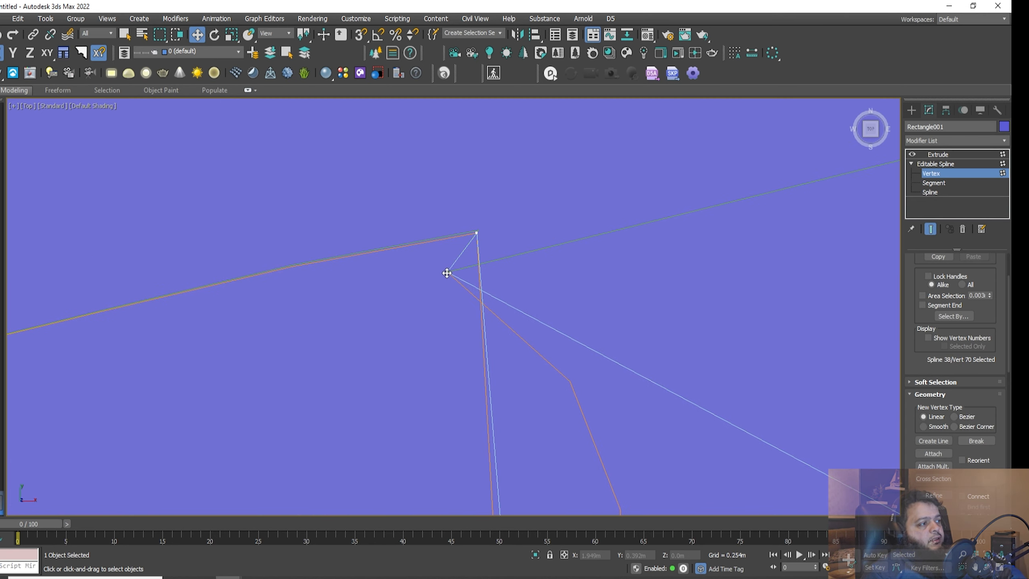
{"action": "left_click", "coordinate": [465, 319]}
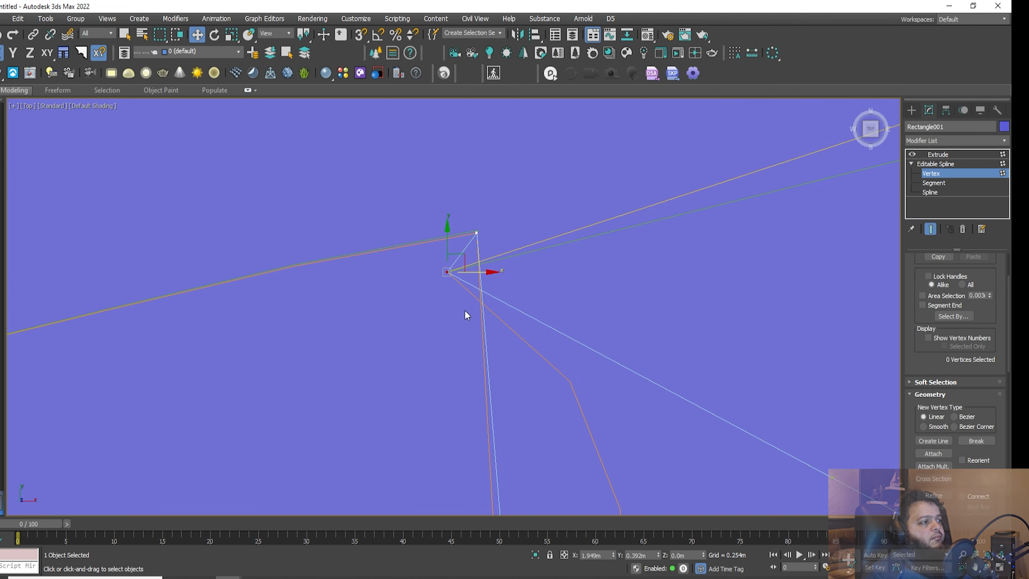
{"action": "scroll", "coordinate": [464, 307], "scroll_direction": "down", "scroll_amount": 6}
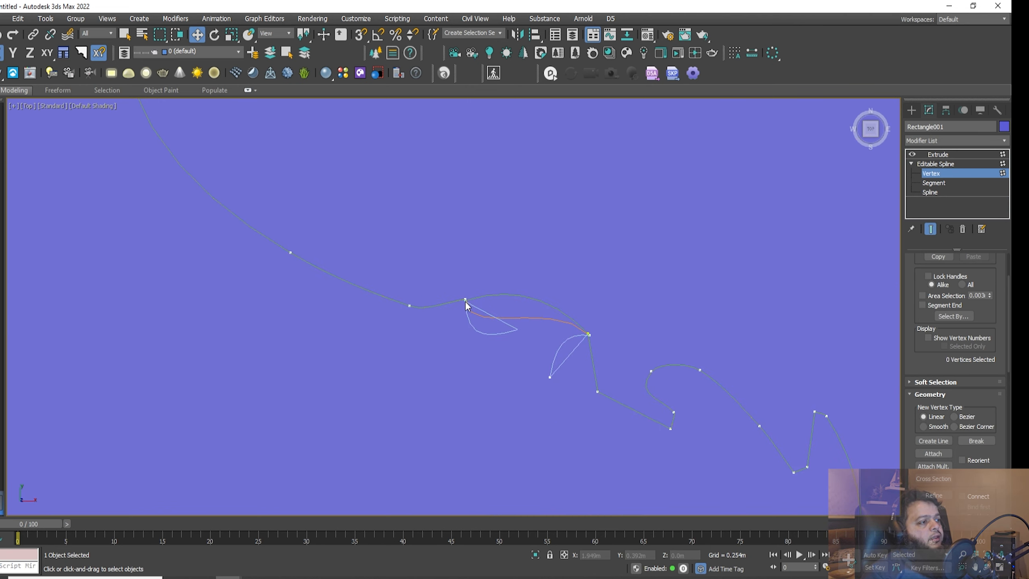
Step: Try deleting the lower overlapping vertex at the right stray loop's crossing on the same leaf edge, and undo the deletion
{"action": "scroll", "coordinate": [583, 340], "scroll_direction": "up", "scroll_amount": 8}
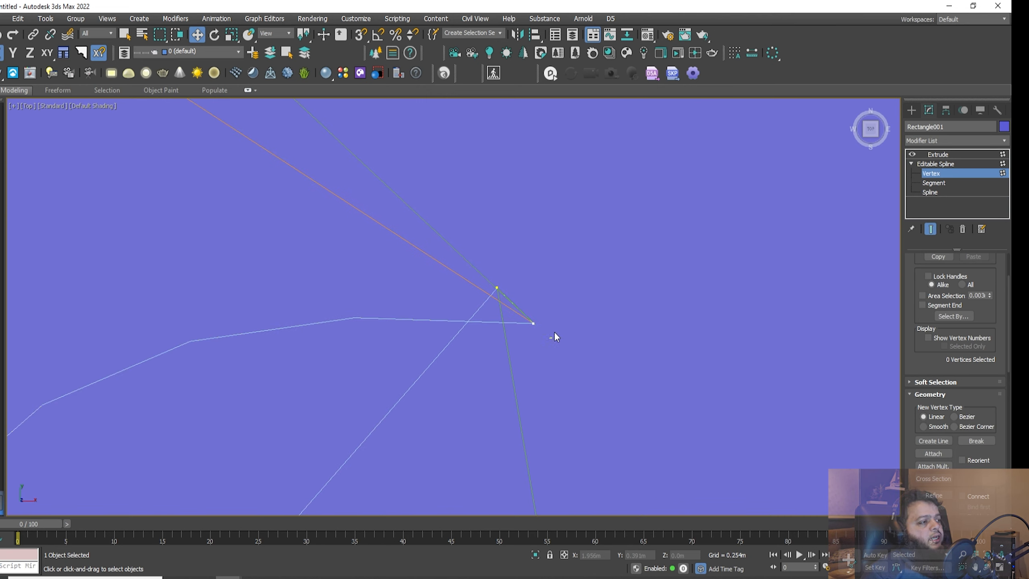
{"action": "left_click_drag", "start_coordinate": [554, 332], "coordinate": [457, 335]}
{"action": "scroll", "coordinate": [456, 335], "scroll_direction": "down", "scroll_amount": 1}
{"action": "scroll", "coordinate": [526, 324], "scroll_direction": "up", "scroll_amount": 1}
{"action": "left_click_drag", "start_coordinate": [525, 334], "coordinate": [483, 316]}
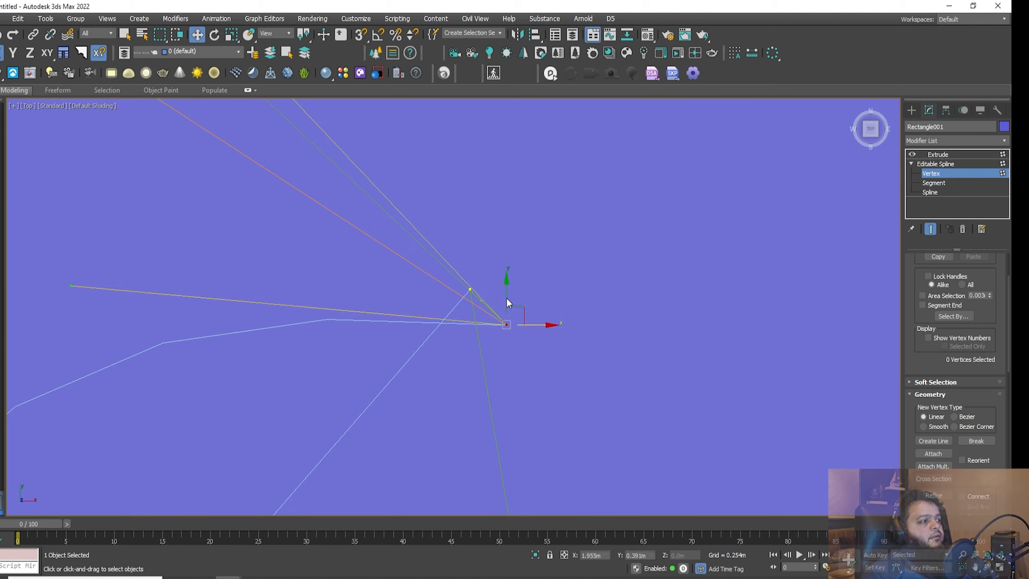
{"action": "scroll", "coordinate": [507, 303], "scroll_direction": "down", "scroll_amount": 10}
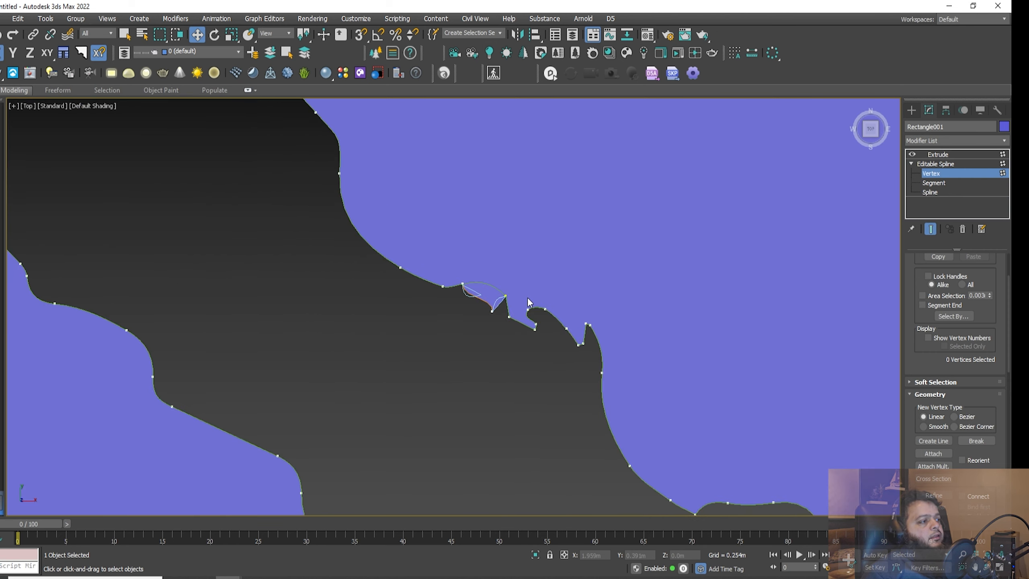
{"action": "scroll", "coordinate": [527, 297], "scroll_direction": "up", "scroll_amount": 5}
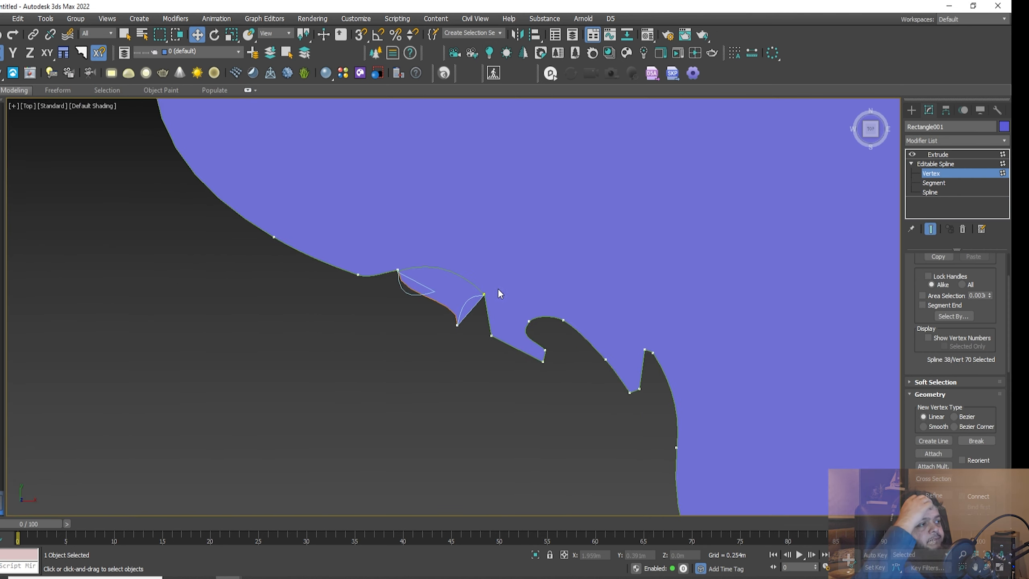
{"action": "scroll", "coordinate": [499, 291], "scroll_direction": "up", "scroll_amount": 2}
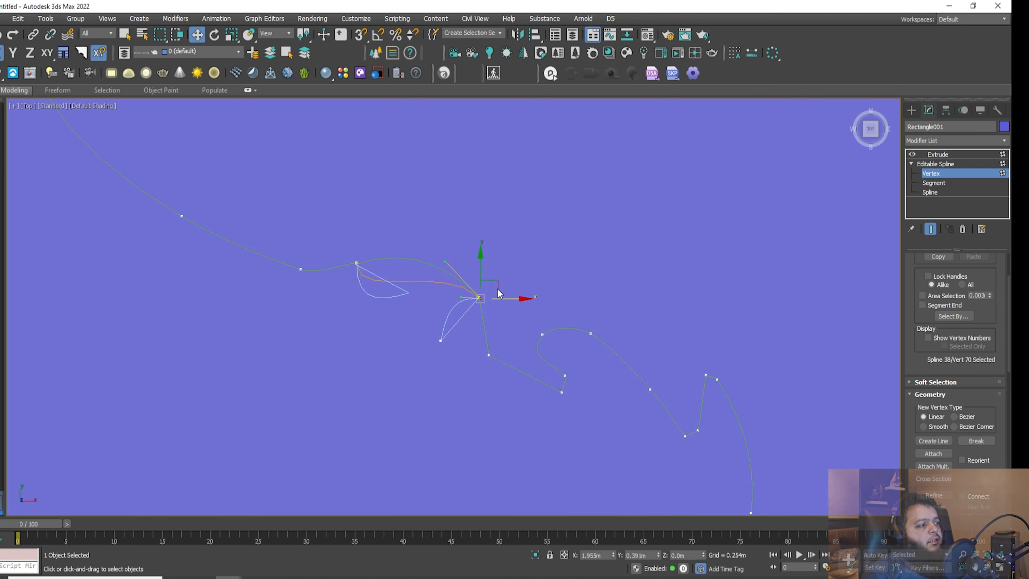
Step: Delete the right stray loop's outer vertex and the upper overlapping vertex where that loop crosses the leaf's edge
{"action": "left_click_drag", "start_coordinate": [455, 354], "coordinate": [407, 322]}
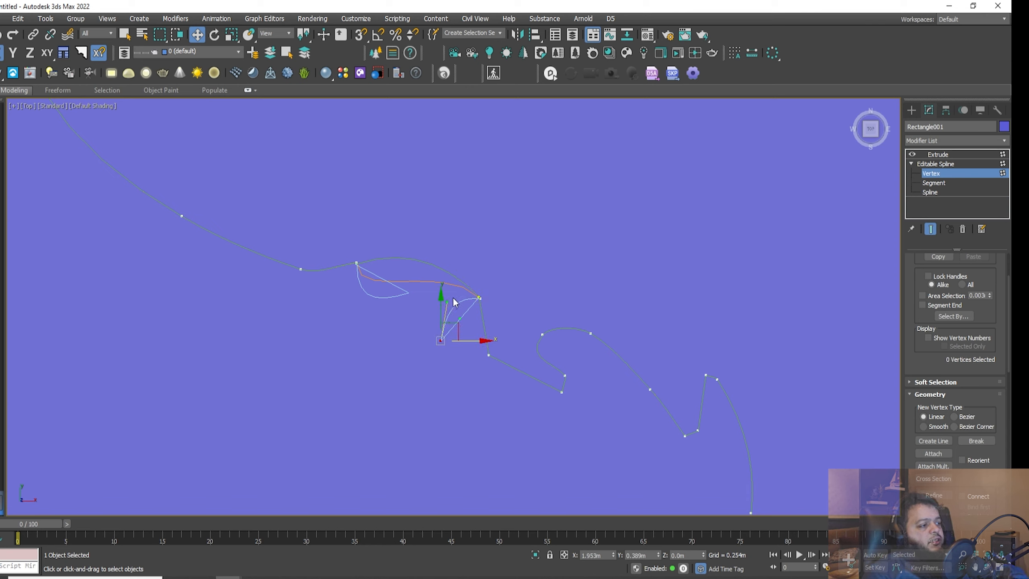
{"action": "scroll", "coordinate": [456, 302], "scroll_direction": "up", "scroll_amount": 5}
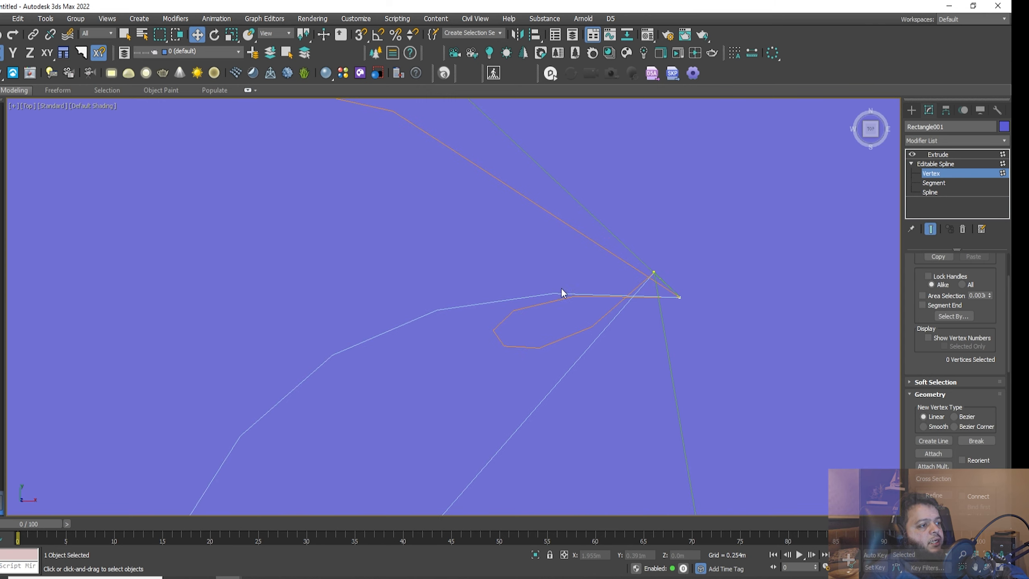
{"action": "left_click", "coordinate": [654, 272]}
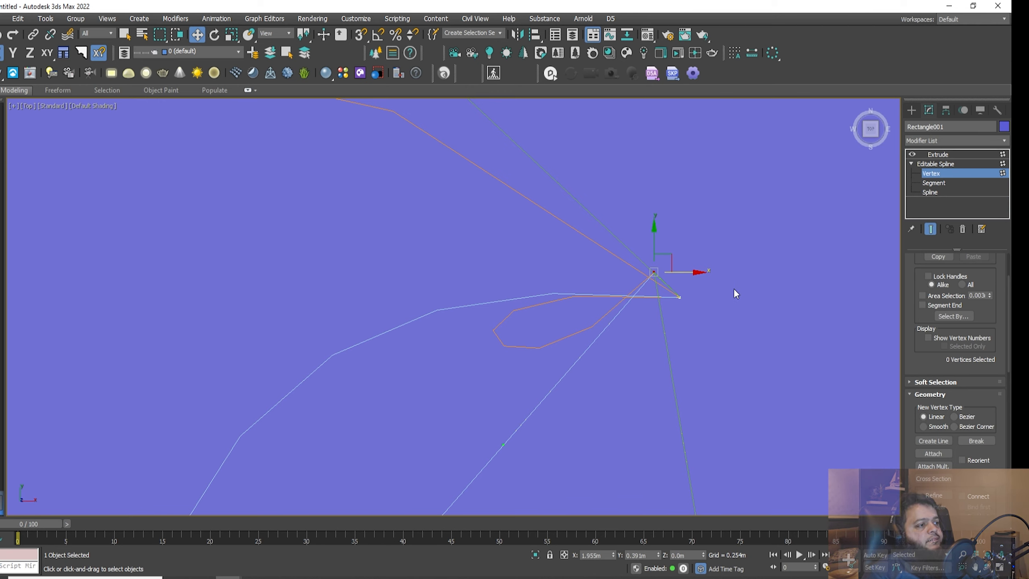
{"action": "scroll", "coordinate": [733, 288], "scroll_direction": "down", "scroll_amount": 4}
{"action": "scroll", "coordinate": [731, 287], "scroll_direction": "down", "scroll_amount": 4}
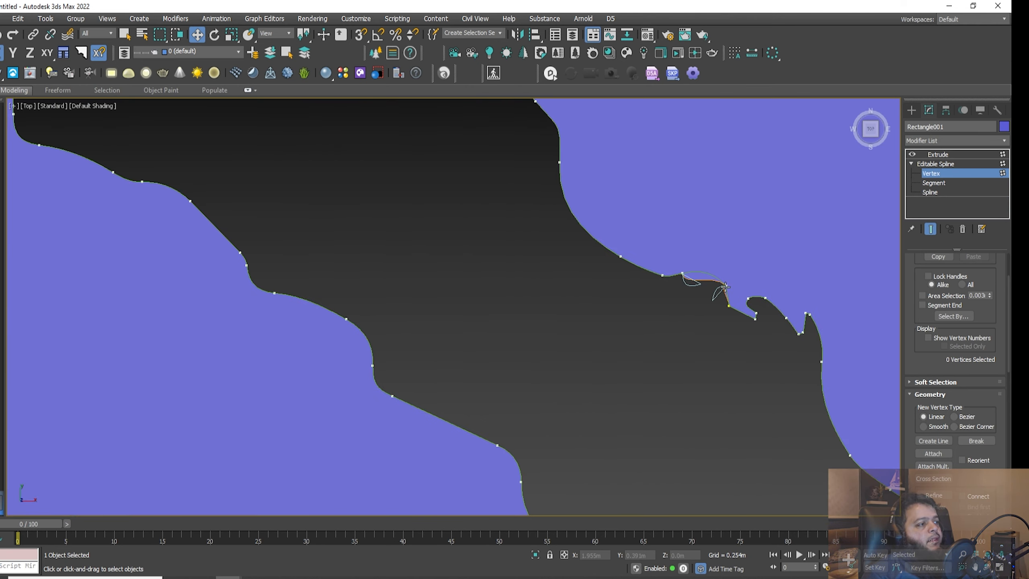
Step: Examine the rest of the repaired leaf's upper edge and review the panel's upper part for uncut shapes
{"action": "middle_click_drag", "start_coordinate": [725, 287], "coordinate": [551, 240]}
{"action": "scroll", "coordinate": [582, 266], "scroll_direction": "up", "scroll_amount": 2}
{"action": "middle_click_drag", "start_coordinate": [596, 272], "coordinate": [488, 238]}
{"action": "middle_click_drag", "start_coordinate": [539, 282], "coordinate": [492, 255]}
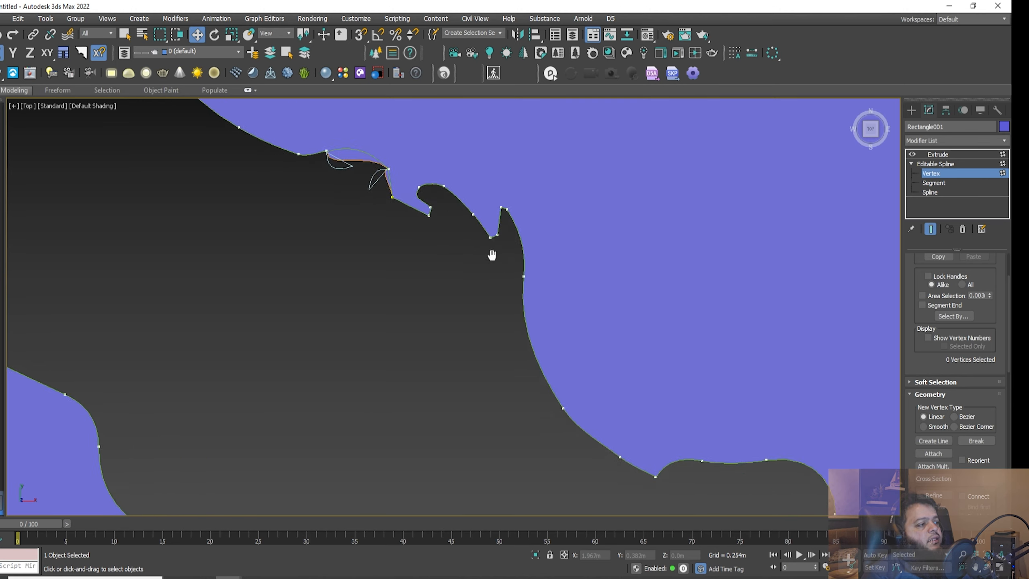
{"action": "scroll", "coordinate": [492, 255], "scroll_direction": "down", "scroll_amount": 3}
{"action": "scroll", "coordinate": [580, 348], "scroll_direction": "down", "scroll_amount": 4}
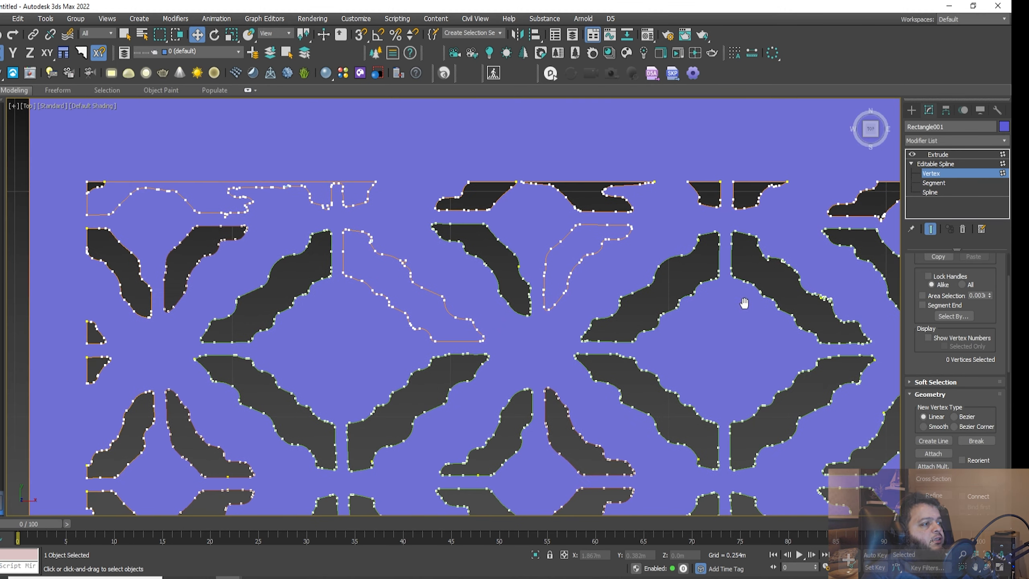
Step: Examine the uncut narrow curved leaf below the top row, from its flat upper end to its bottom tip, for crossing segments
{"action": "scroll", "coordinate": [744, 303], "scroll_direction": "up", "scroll_amount": 4}
{"action": "scroll", "coordinate": [681, 217], "scroll_direction": "up", "scroll_amount": 3}
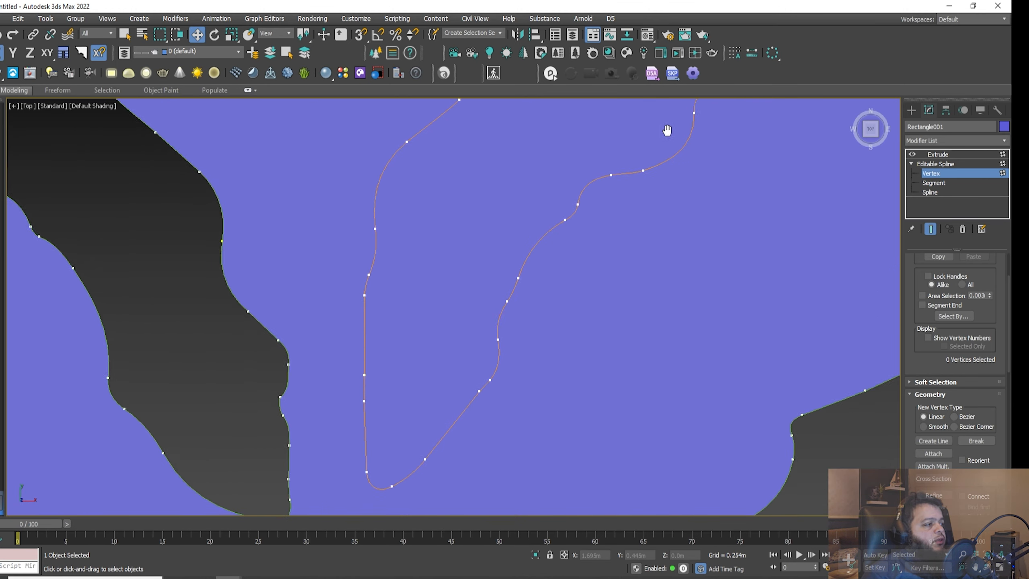
{"action": "middle_click_drag", "start_coordinate": [666, 130], "coordinate": [669, 126]}
{"action": "middle_click_drag", "start_coordinate": [600, 219], "coordinate": [454, 427]}
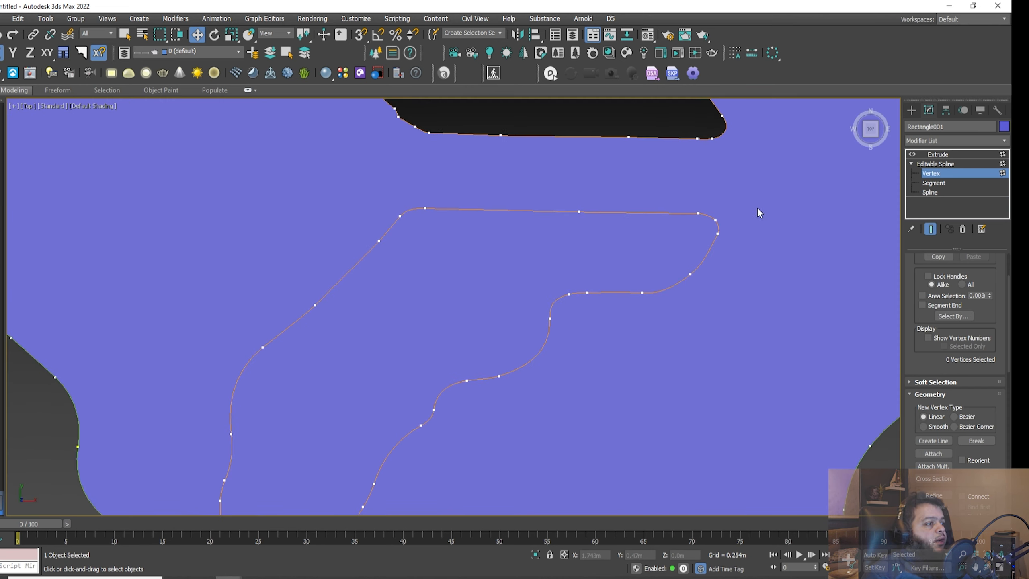
{"action": "scroll", "coordinate": [756, 207], "scroll_direction": "up", "scroll_amount": 3}
{"action": "scroll", "coordinate": [544, 251], "scroll_direction": "up", "scroll_amount": 1}
{"action": "middle_click_drag", "start_coordinate": [129, 257], "coordinate": [666, 234]}
{"action": "scroll", "coordinate": [361, 239], "scroll_direction": "down", "scroll_amount": 2}
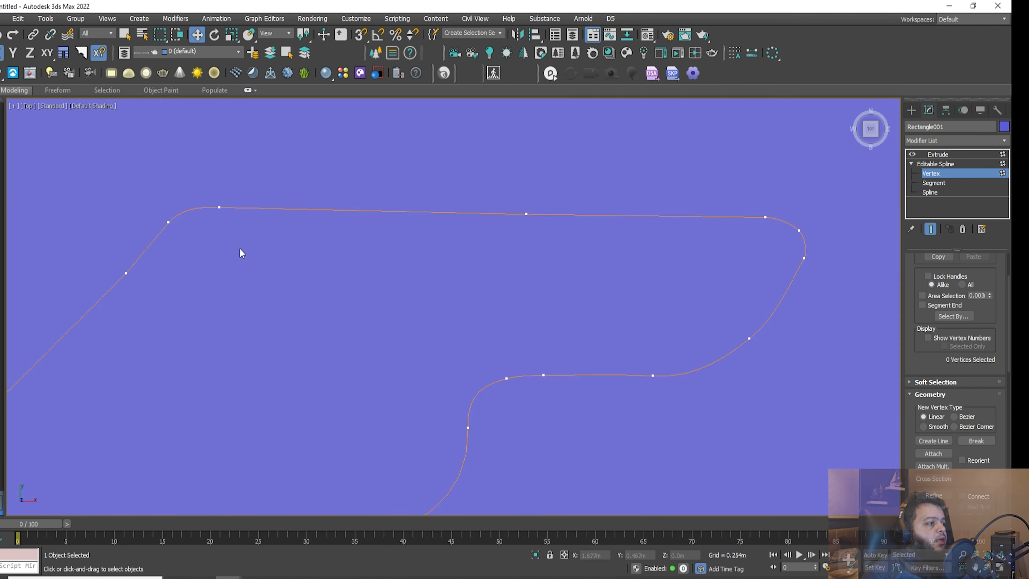
{"action": "middle_click_drag", "start_coordinate": [235, 252], "coordinate": [733, 156]}
{"action": "scroll", "coordinate": [699, 179], "scroll_direction": "down", "scroll_amount": 2}
{"action": "middle_click_drag", "start_coordinate": [568, 287], "coordinate": [588, 115]}
{"action": "scroll", "coordinate": [536, 471], "scroll_direction": "up", "scroll_amount": 2}
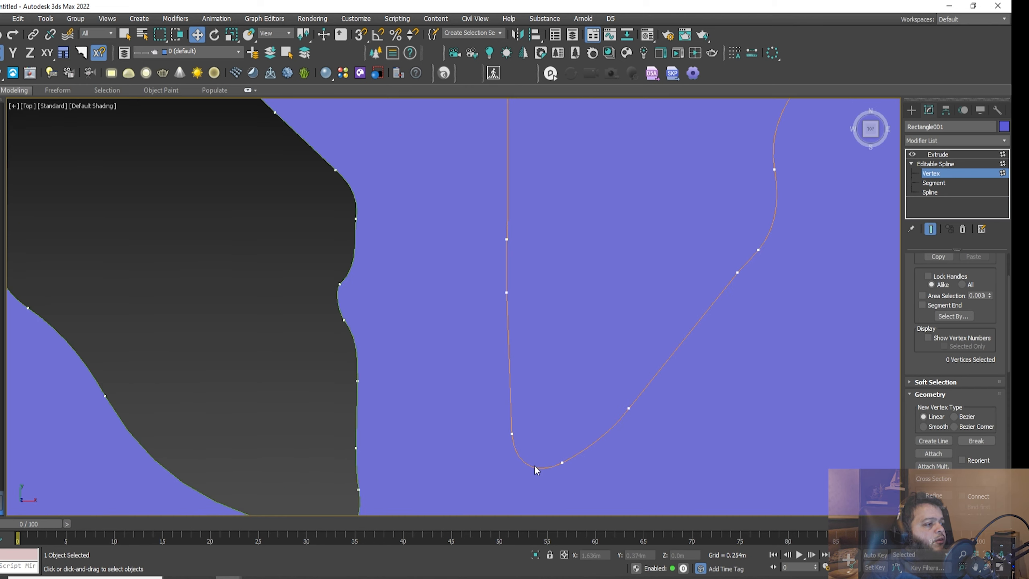
{"action": "scroll", "coordinate": [536, 470], "scroll_direction": "up", "scroll_amount": 1}
{"action": "scroll", "coordinate": [594, 465], "scroll_direction": "up", "scroll_amount": 2}
{"action": "scroll", "coordinate": [567, 450], "scroll_direction": "down", "scroll_amount": 4}
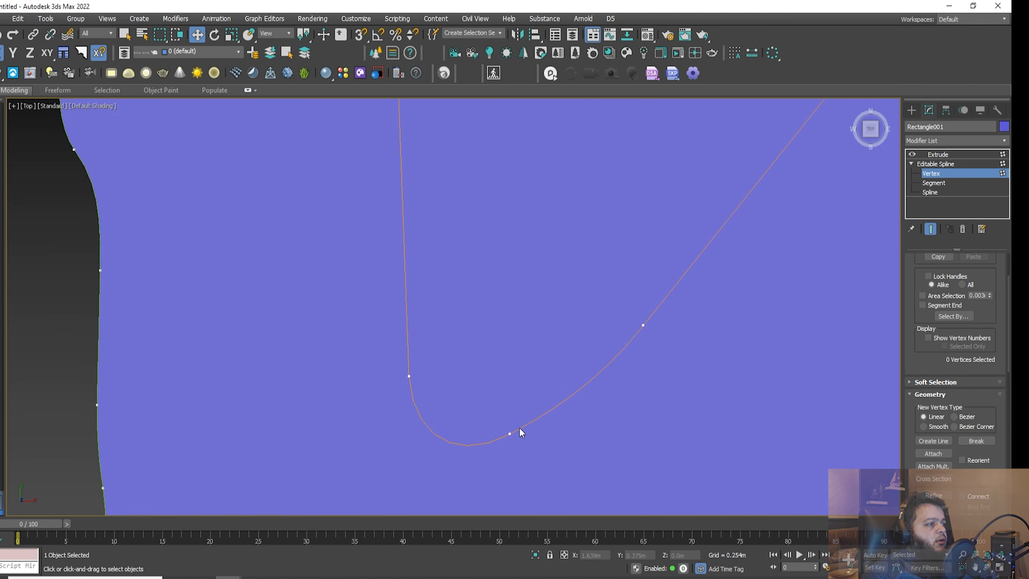
Step: Examine the uncut curved leaf's stepped right edge and rounded upper end for crossing segments, in shaded and wireframe display
{"action": "scroll", "coordinate": [631, 278], "scroll_direction": "down", "scroll_amount": 3}
{"action": "middle_click_drag", "start_coordinate": [631, 278], "coordinate": [548, 324]}
{"action": "scroll", "coordinate": [601, 341], "scroll_direction": "up", "scroll_amount": 3}
{"action": "scroll", "coordinate": [603, 343], "scroll_direction": "down", "scroll_amount": 3}
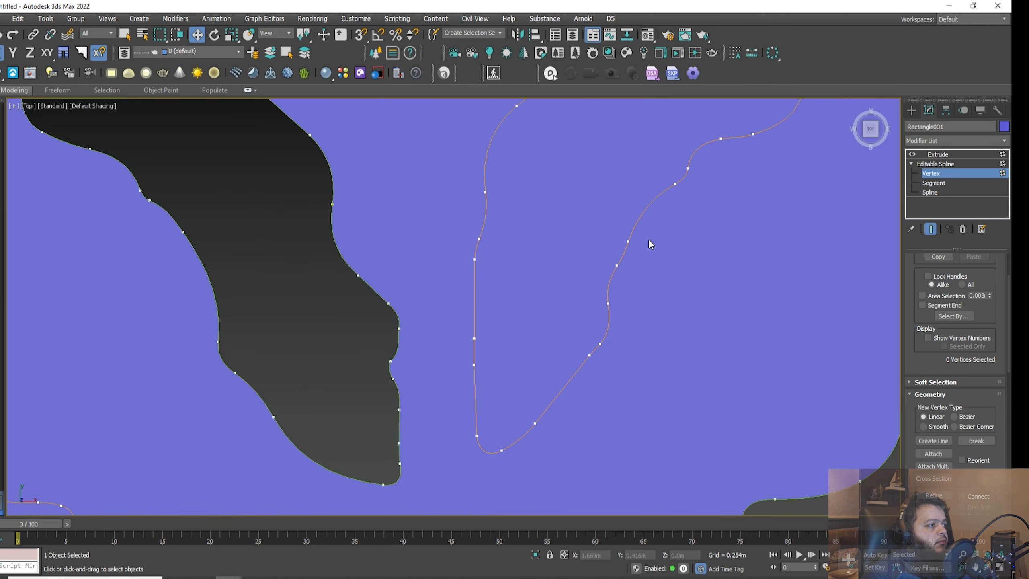
{"action": "middle_click_drag", "start_coordinate": [648, 239], "coordinate": [599, 362]}
{"action": "scroll", "coordinate": [629, 310], "scroll_direction": "down", "scroll_amount": 5}
{"action": "scroll", "coordinate": [742, 255], "scroll_direction": "up", "scroll_amount": 1}
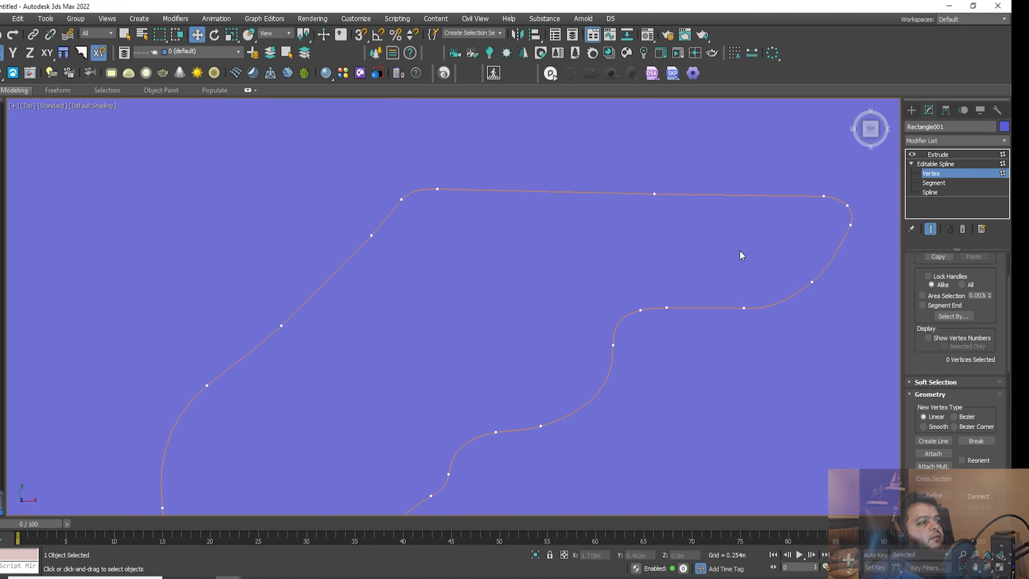
{"action": "key", "text": "F3"}
{"action": "scroll", "coordinate": [845, 205], "scroll_direction": "up", "scroll_amount": 6}
{"action": "scroll", "coordinate": [822, 220], "scroll_direction": "down", "scroll_amount": 6}
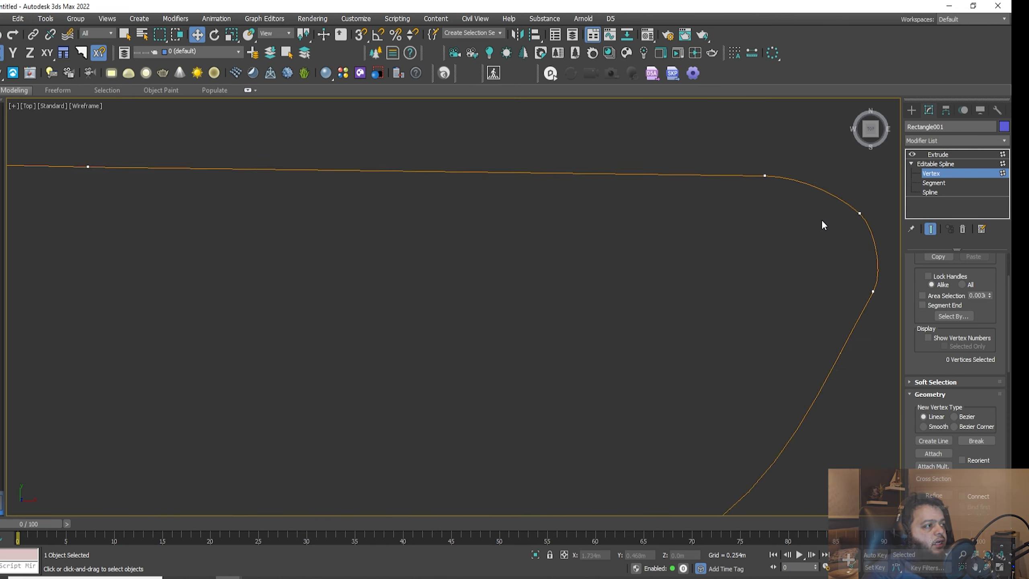
{"action": "middle_click_drag", "start_coordinate": [365, 267], "coordinate": [512, 211]}
{"action": "scroll", "coordinate": [512, 211], "scroll_direction": "down", "scroll_amount": 1}
{"action": "scroll", "coordinate": [526, 192], "scroll_direction": "up", "scroll_amount": 2}
{"action": "scroll", "coordinate": [515, 200], "scroll_direction": "down", "scroll_amount": 8}
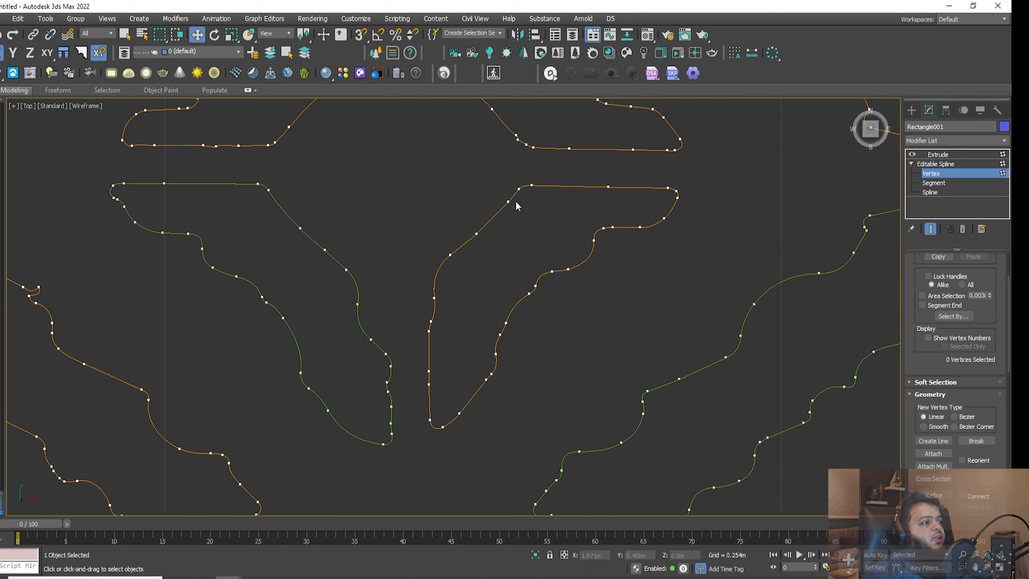
Step: Compare the uncut leaf with its properly cut neighbour in both display modes and recheck its upper right corner
{"action": "scroll", "coordinate": [582, 245], "scroll_direction": "up", "scroll_amount": 3}
{"action": "key", "text": "F3"}
{"action": "scroll", "coordinate": [582, 245], "scroll_direction": "up", "scroll_amount": 2}
{"action": "scroll", "coordinate": [583, 251], "scroll_direction": "down", "scroll_amount": 1}
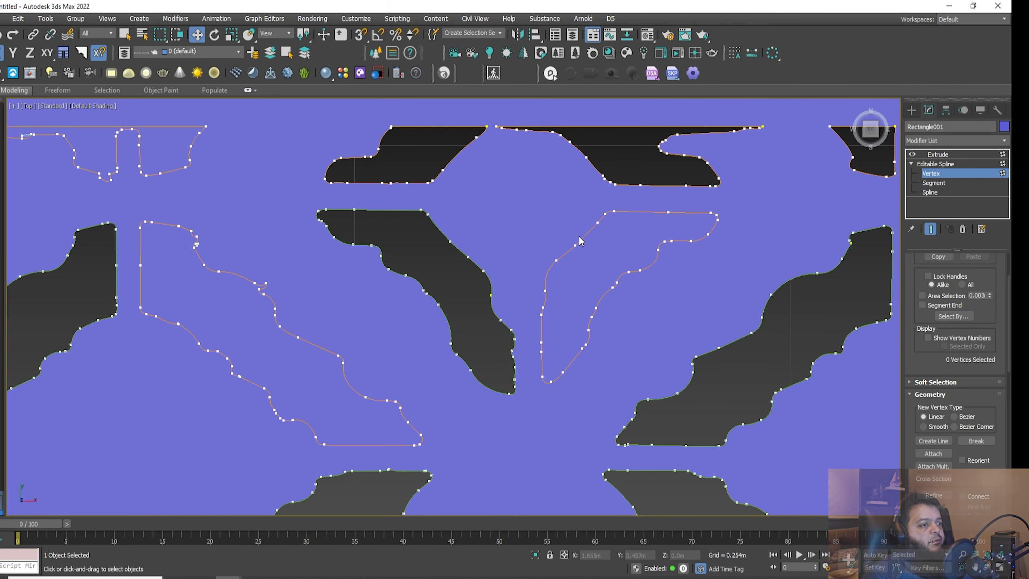
{"action": "key", "text": "F3"}
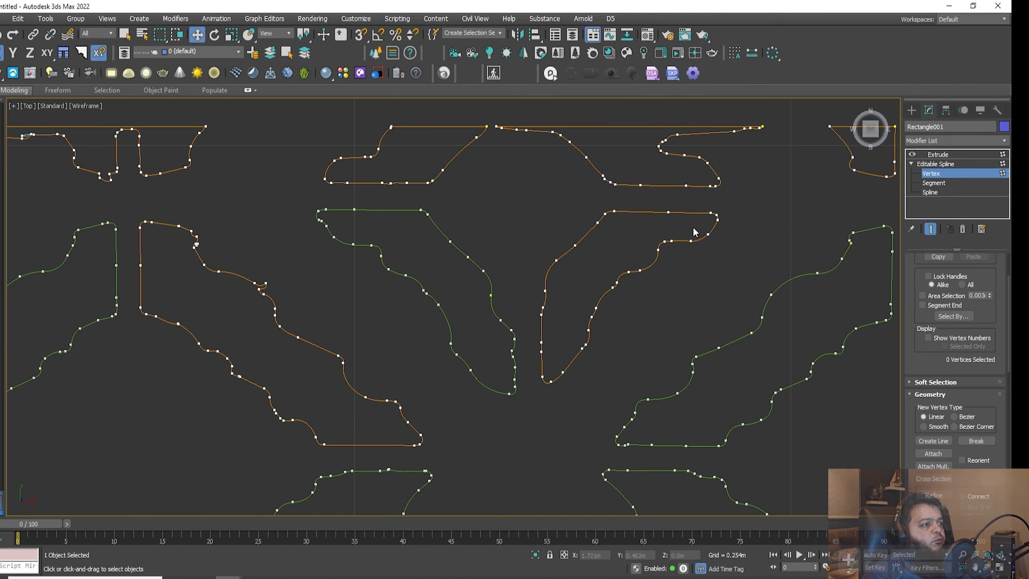
{"action": "scroll", "coordinate": [719, 213], "scroll_direction": "up", "scroll_amount": 5}
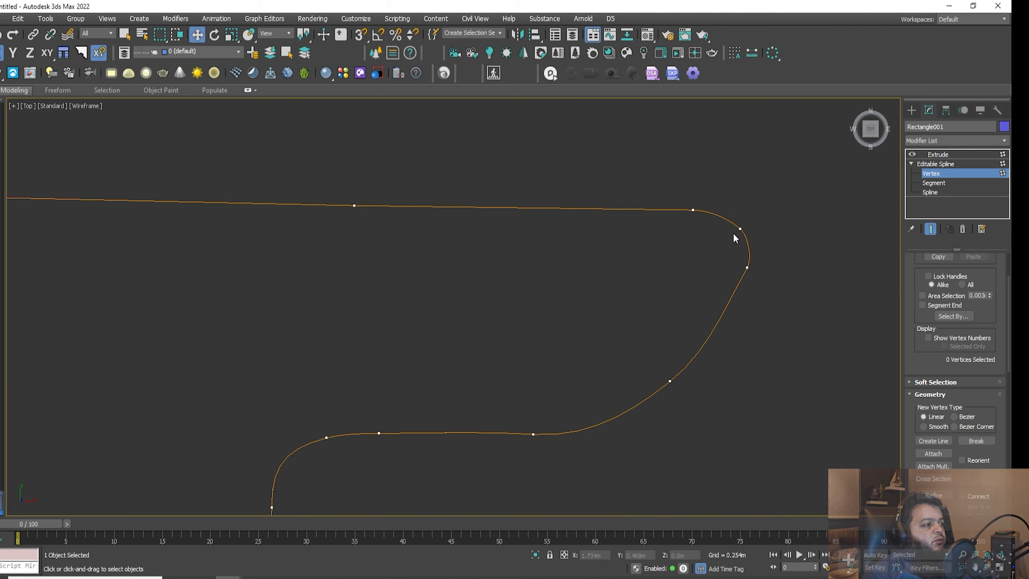
{"action": "scroll", "coordinate": [726, 236], "scroll_direction": "down", "scroll_amount": 3}
{"action": "scroll", "coordinate": [737, 226], "scroll_direction": "up", "scroll_amount": 2}
{"action": "scroll", "coordinate": [738, 222], "scroll_direction": "down", "scroll_amount": 2}
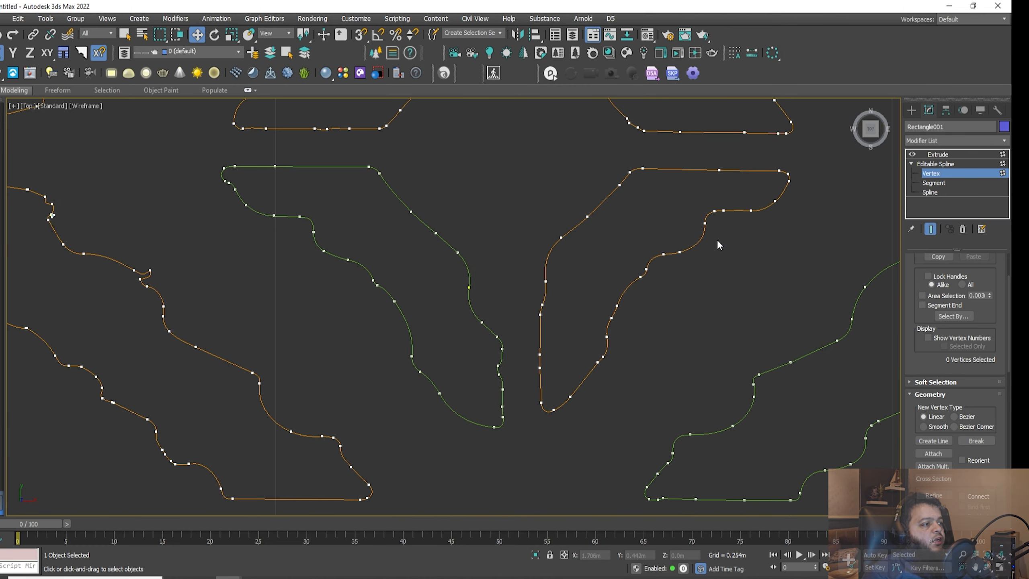
Step: Delete all vertices of the uncut curved leaf, including the short piece left over from its right edge
{"action": "middle_click_drag", "start_coordinate": [717, 240], "coordinate": [642, 280]}
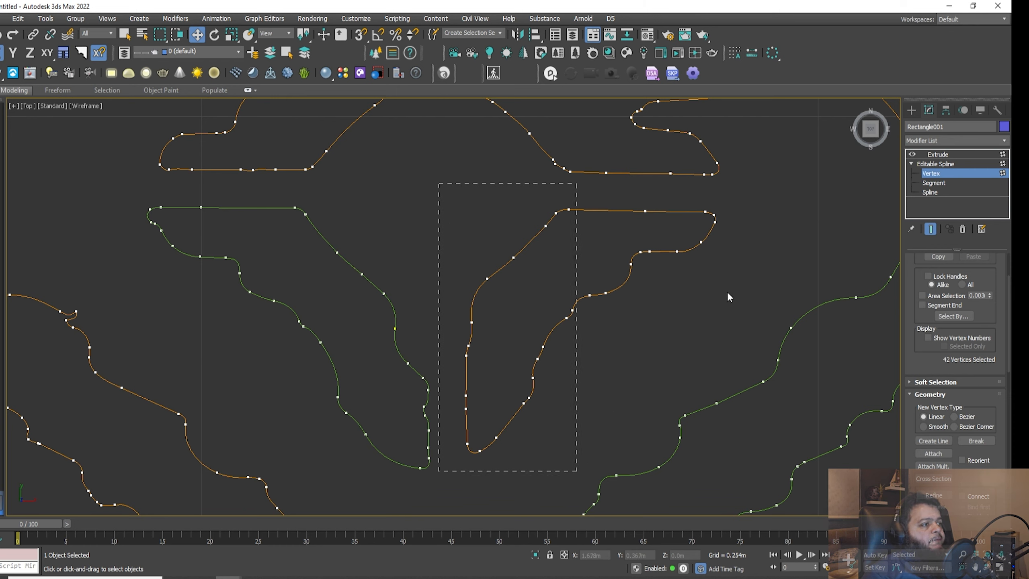
{"action": "left_click_drag", "start_coordinate": [736, 279], "coordinate": [525, 188]}
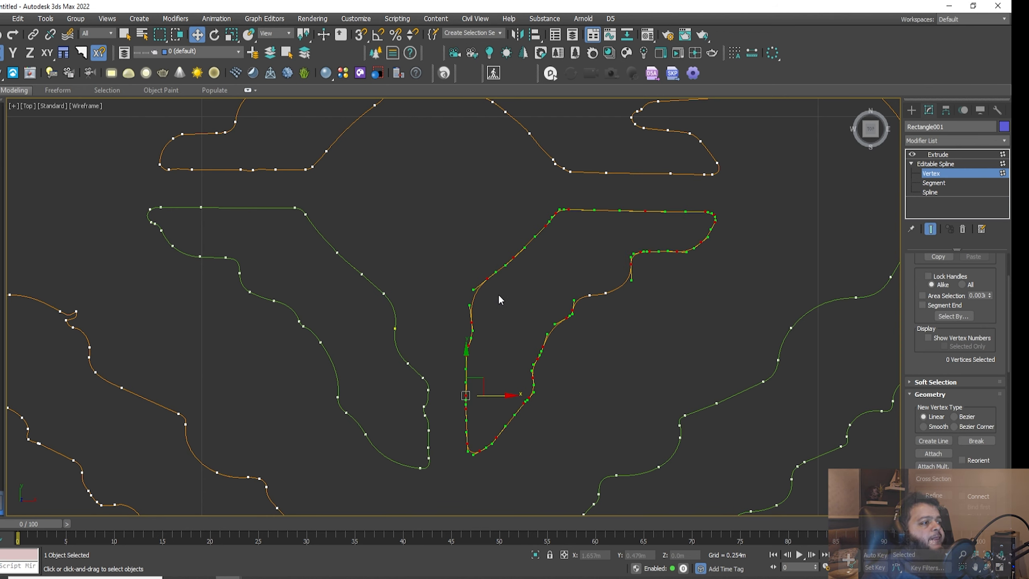
{"action": "key", "text": "Delete"}
{"action": "middle_click_drag", "start_coordinate": [492, 294], "coordinate": [550, 262]}
{"action": "left_click_drag", "start_coordinate": [675, 285], "coordinate": [631, 242]}
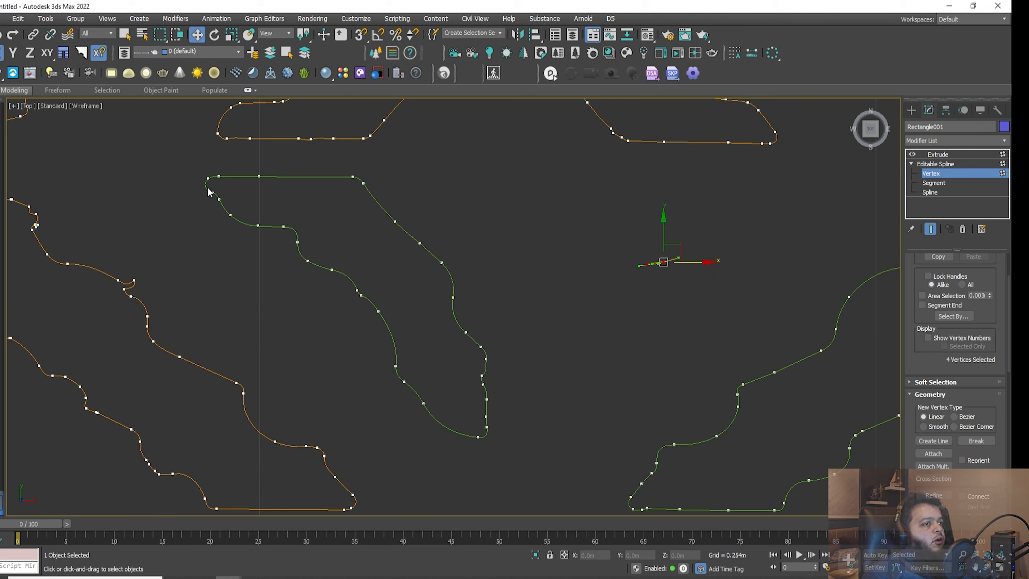
Step: Try duplicating the neighbouring cut leaf at segment level inside the panel spline, and delete the duplicate
{"action": "left_click", "coordinate": [937, 184]}
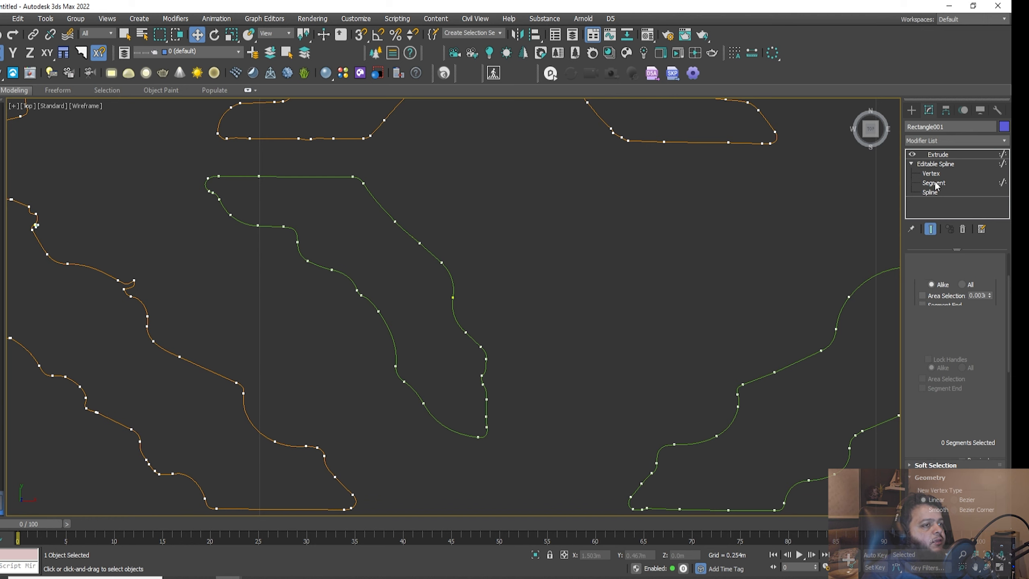
{"action": "left_click", "coordinate": [933, 187]}
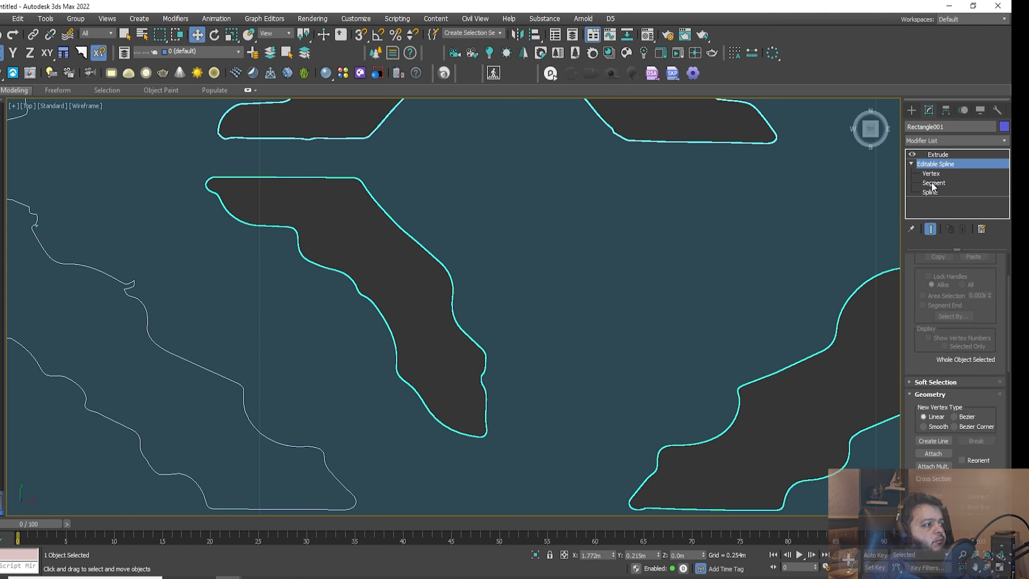
{"action": "left_click", "coordinate": [932, 183]}
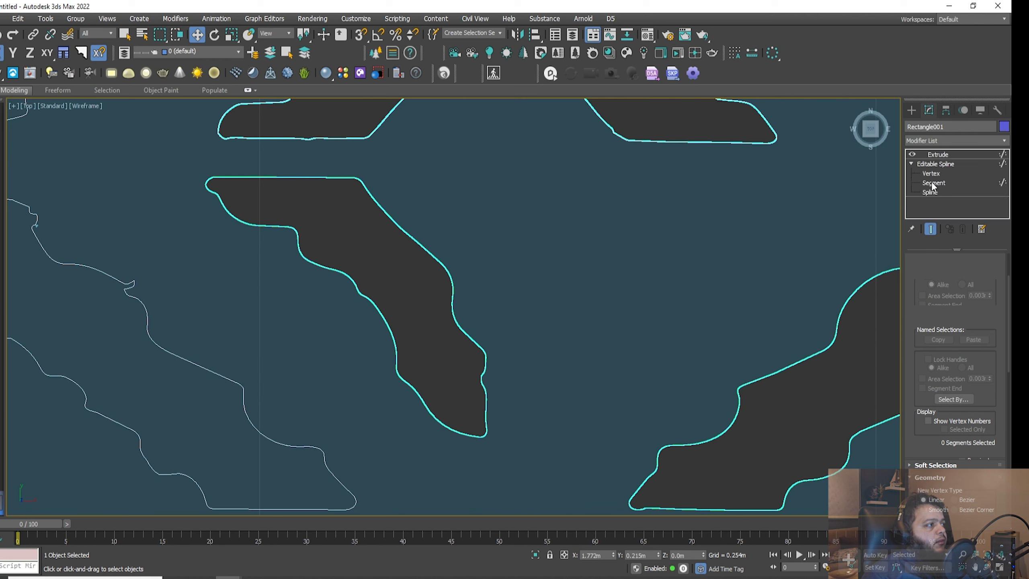
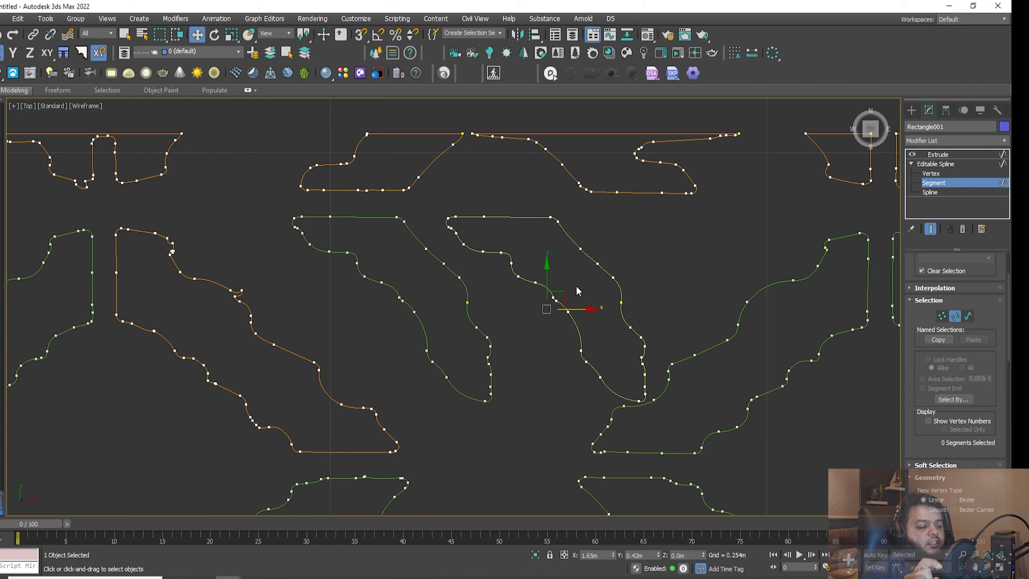
{"action": "key", "text": "Delete"}
Step: Clone the matching curved leaf from the separate pattern outlines as a single copy placed to the right of the pattern
{"action": "scroll", "coordinate": [575, 285], "scroll_direction": "down", "scroll_amount": 8}
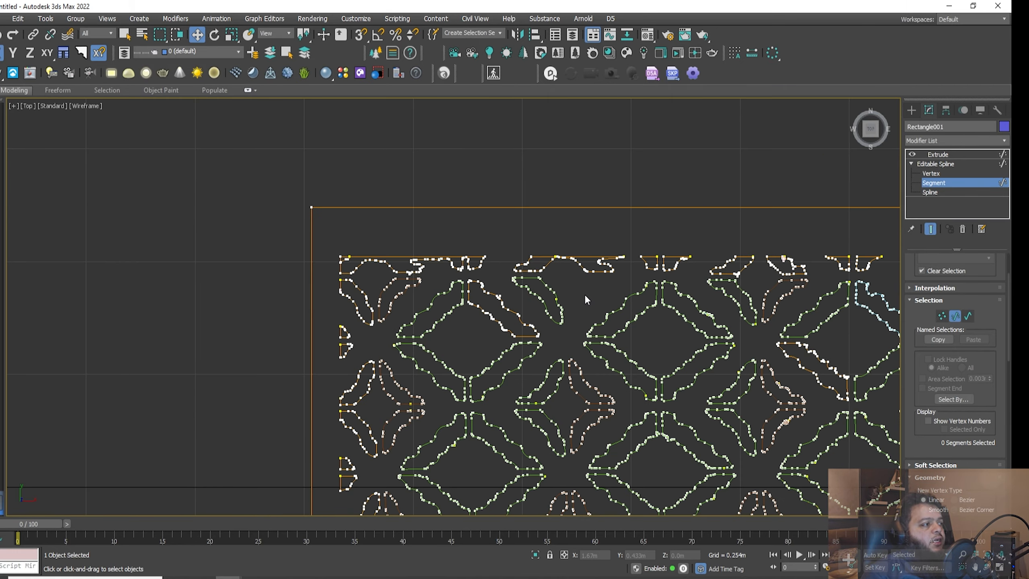
{"action": "middle_click_drag", "start_coordinate": [523, 296], "coordinate": [764, 252]}
{"action": "middle_click_drag", "start_coordinate": [172, 275], "coordinate": [333, 248]}
{"action": "scroll", "coordinate": [330, 247], "scroll_direction": "up", "scroll_amount": 6}
{"action": "scroll", "coordinate": [324, 237], "scroll_direction": "up", "scroll_amount": 4}
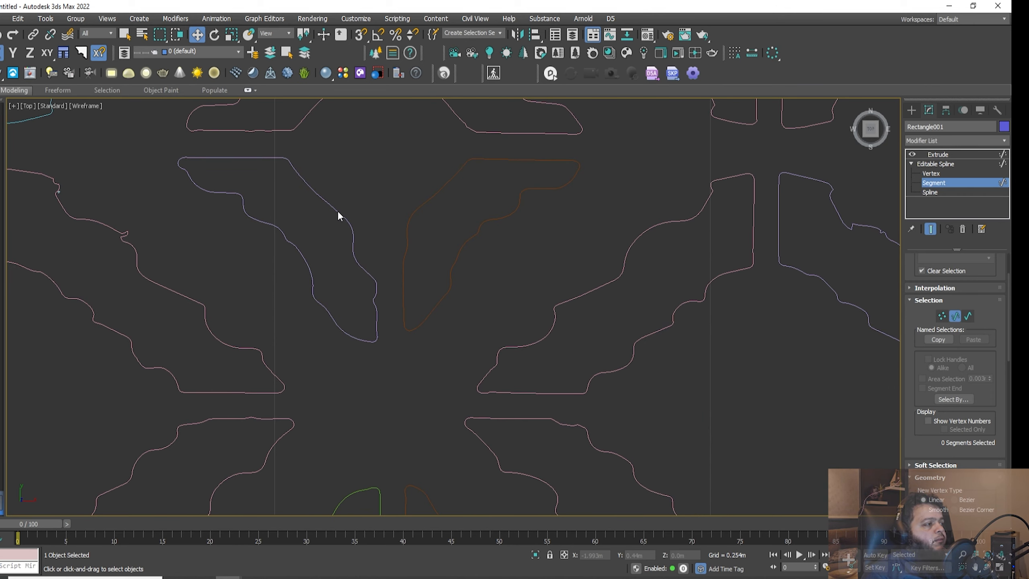
{"action": "key", "text": "ctrl+b"}
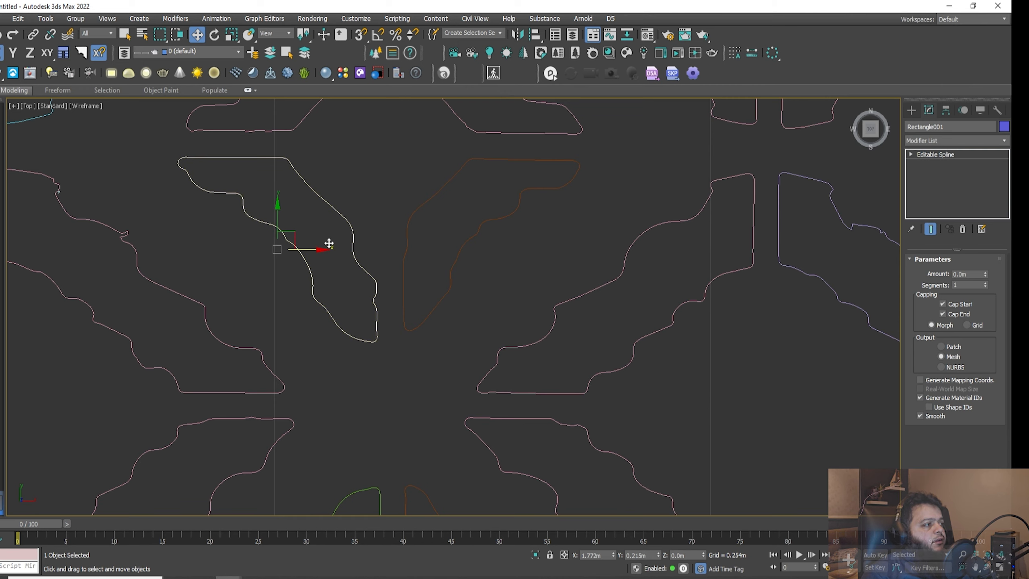
{"action": "scroll", "coordinate": [329, 243], "scroll_direction": "down", "scroll_amount": 5}
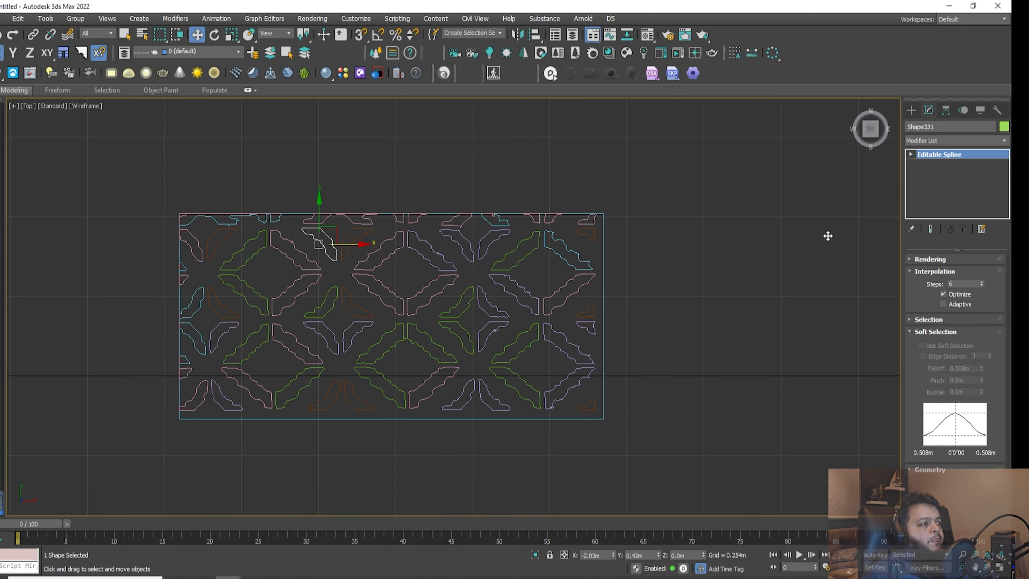
{"action": "left_click_drag", "start_coordinate": [812, 241], "coordinate": [811, 242], "text": "shift"}
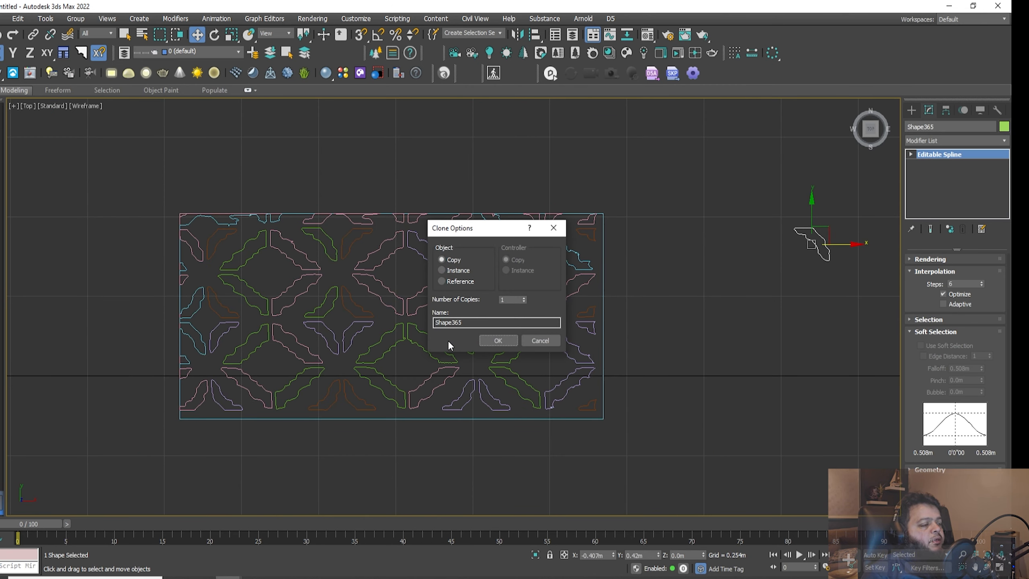
{"action": "left_click", "coordinate": [498, 341]}
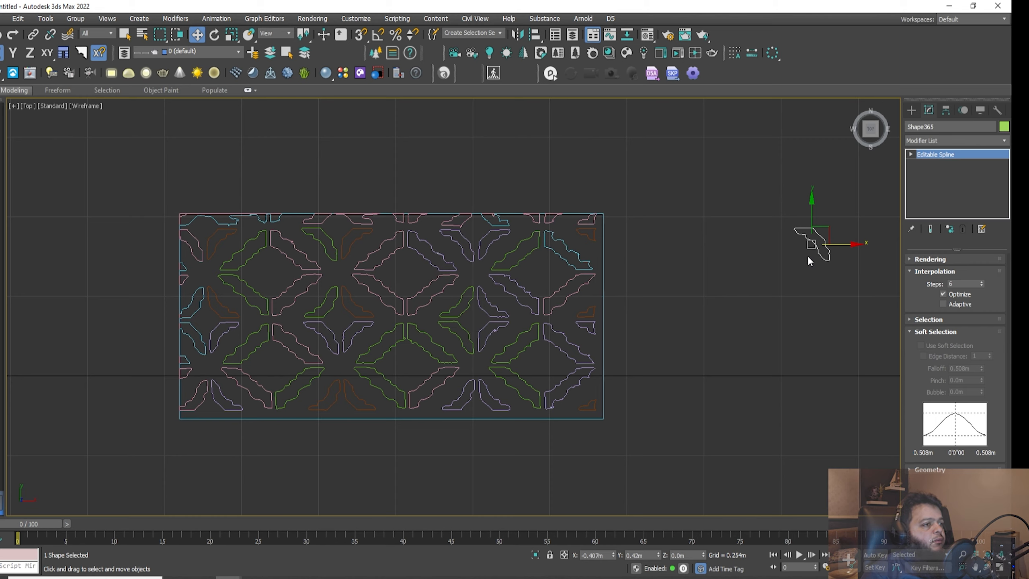
Step: Move the cloned leaf along X onto the panel, beside the matching cut leaf below the top row
{"action": "middle_click_drag", "start_coordinate": [807, 259], "coordinate": [108, 332]}
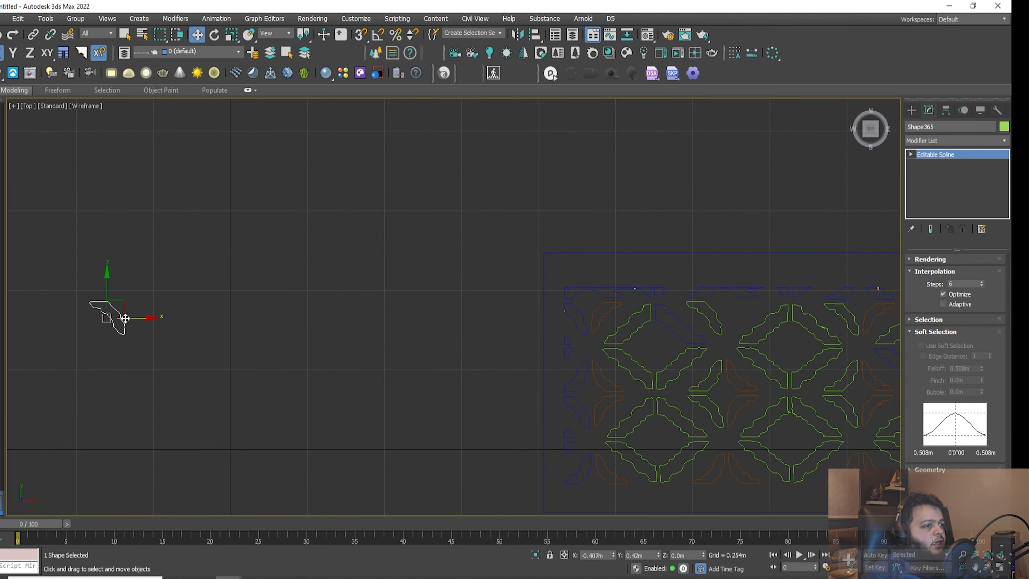
{"action": "left_click_drag", "start_coordinate": [125, 319], "coordinate": [813, 318]}
{"action": "scroll", "coordinate": [602, 289], "scroll_direction": "up", "scroll_amount": 5}
{"action": "middle_click_drag", "start_coordinate": [395, 280], "coordinate": [839, 288]}
{"action": "left_click_drag", "start_coordinate": [802, 270], "coordinate": [622, 263]}
{"action": "scroll", "coordinate": [623, 258], "scroll_direction": "up", "scroll_amount": 4}
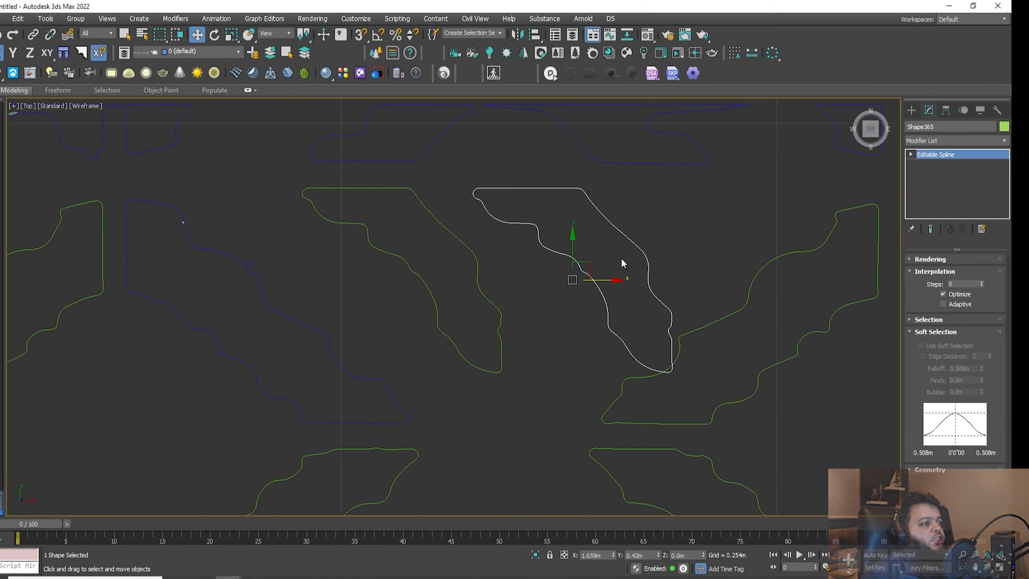
Step: Mirror the cloned leaf about the X axis with No Clone and shift it right into the deleted leaf's gap
{"action": "middle_click_drag", "start_coordinate": [612, 261], "coordinate": [593, 269]}
{"action": "scroll", "coordinate": [565, 226], "scroll_direction": "up", "scroll_amount": 2}
{"action": "left_click", "coordinate": [522, 53]}
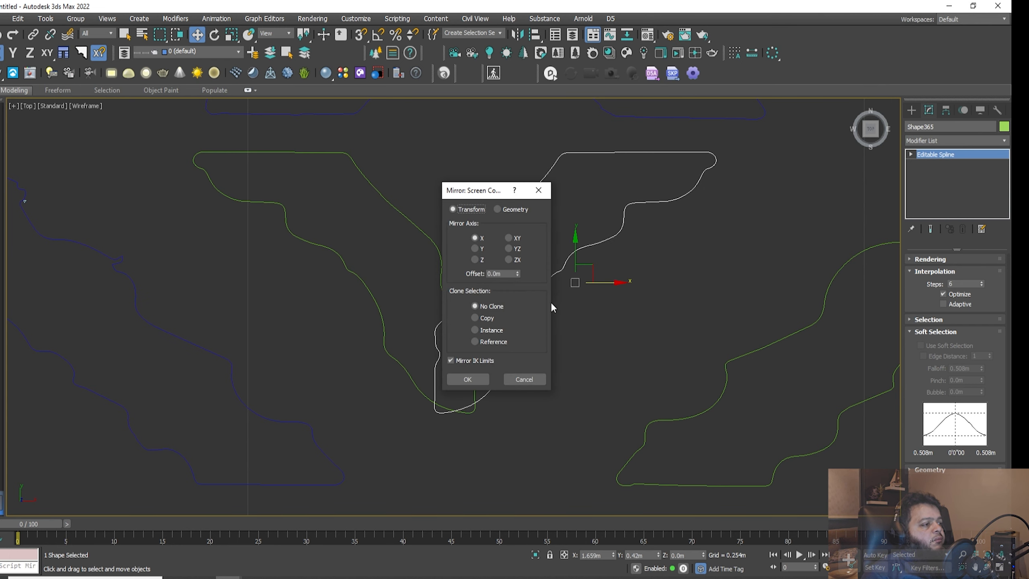
{"action": "left_click", "coordinate": [477, 379]}
{"action": "scroll", "coordinate": [551, 333], "scroll_direction": "down", "scroll_amount": 5}
{"action": "left_click_drag", "start_coordinate": [584, 315], "coordinate": [617, 314]}
{"action": "middle_click_drag", "start_coordinate": [610, 319], "coordinate": [627, 273]}
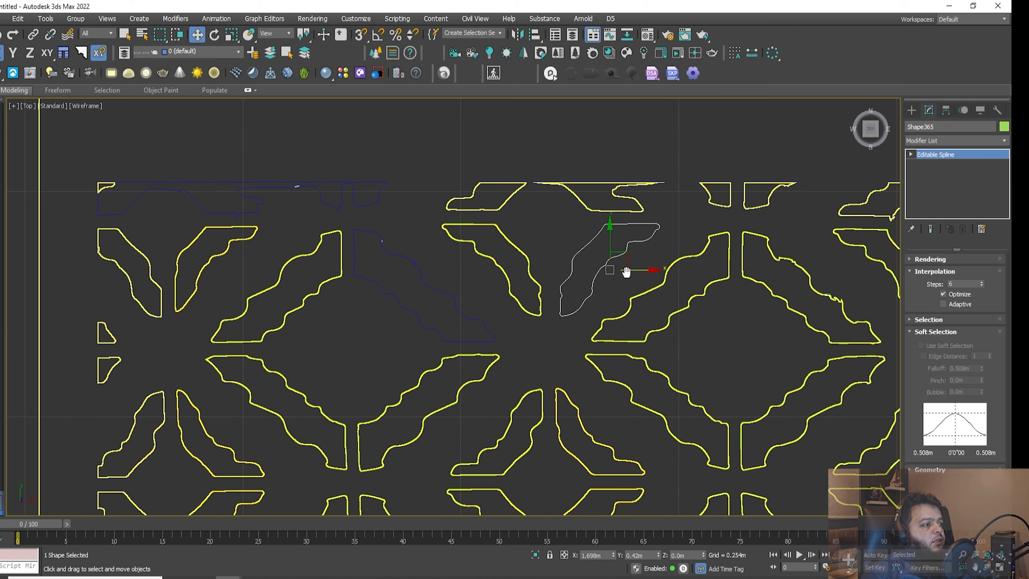
Step: Attach the mirrored leaf to the panel's editable spline and return to the Extrude modifier
{"action": "left_click", "coordinate": [539, 292]}
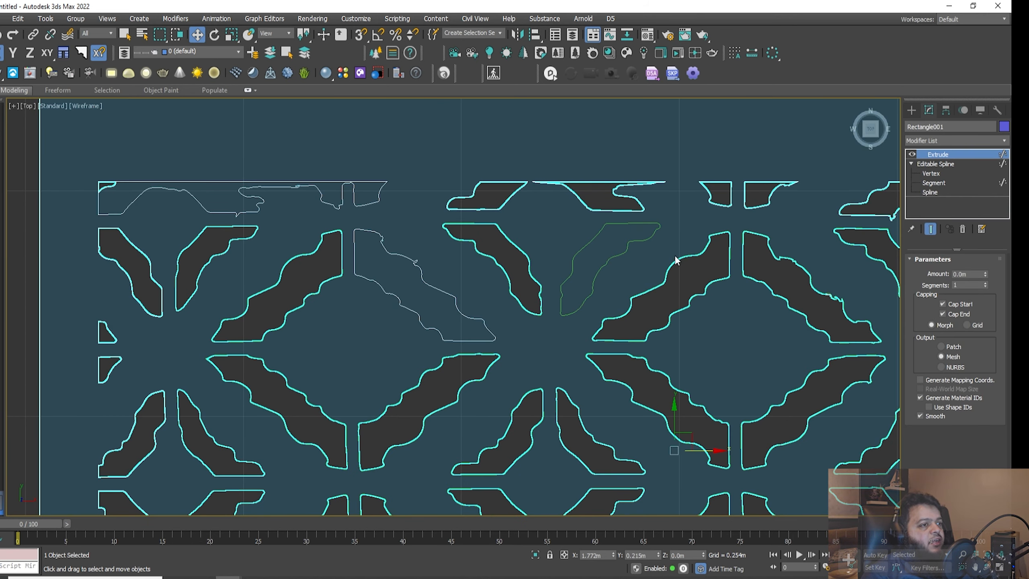
{"action": "left_click", "coordinate": [941, 164]}
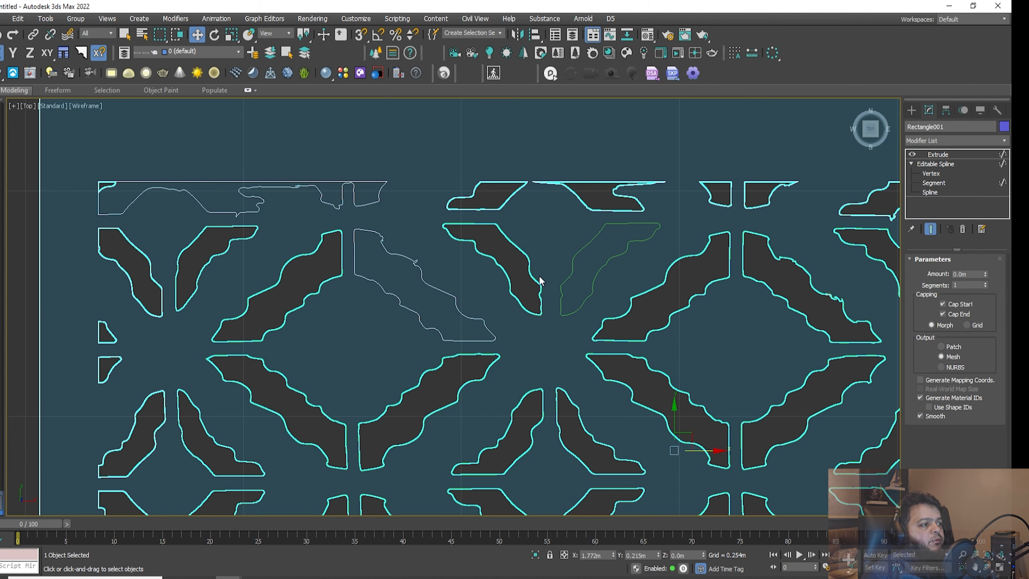
{"action": "key", "text": "2"}
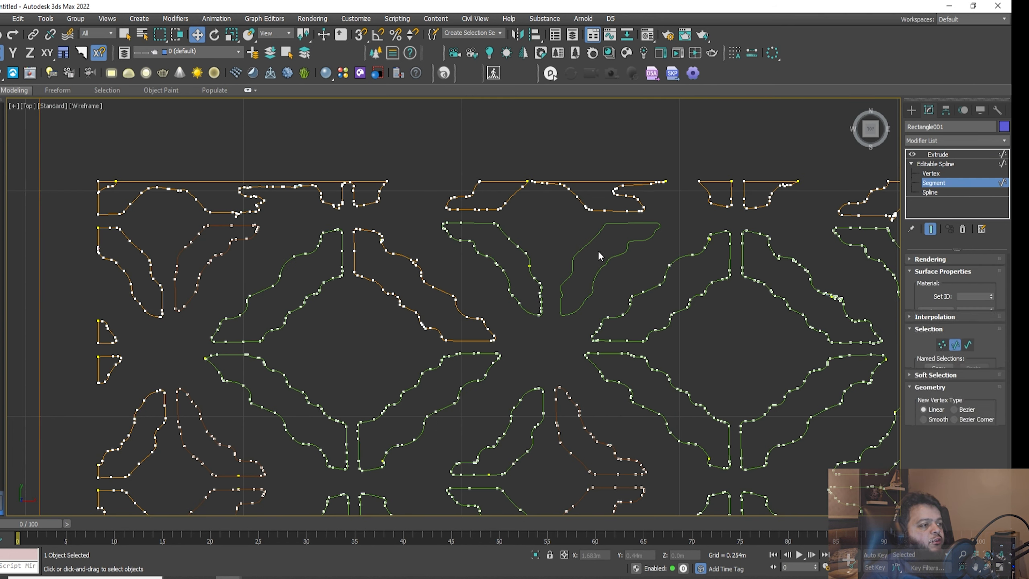
{"action": "scroll", "coordinate": [940, 342], "scroll_direction": "down", "scroll_amount": 2}
{"action": "scroll", "coordinate": [940, 343], "scroll_direction": "down", "scroll_amount": 1}
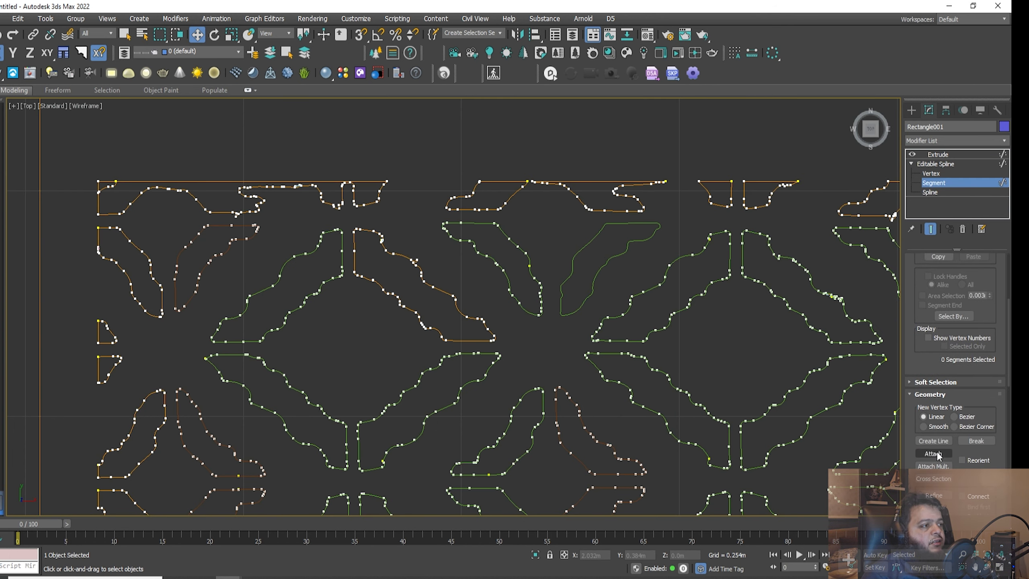
{"action": "left_click", "coordinate": [933, 453]}
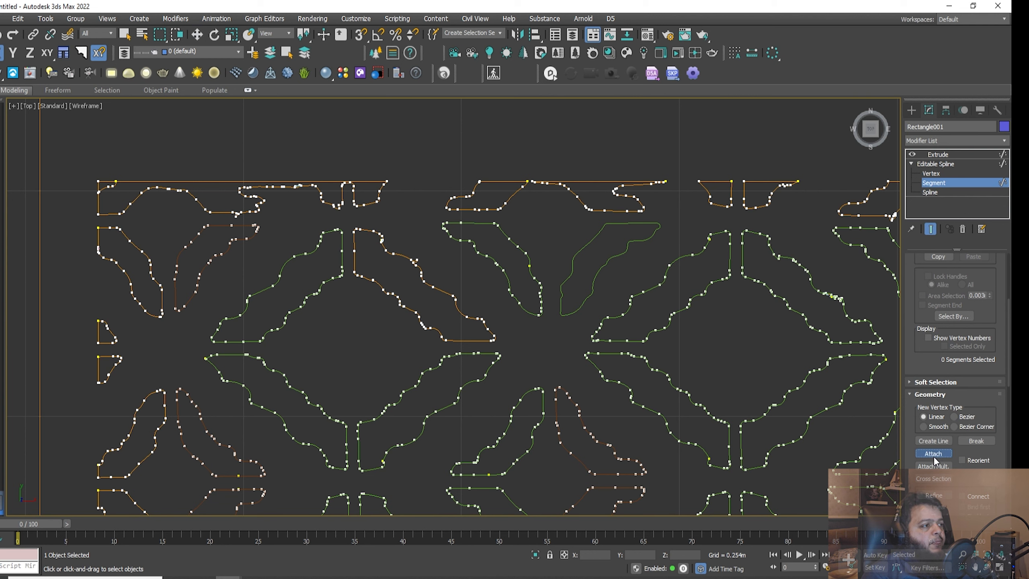
{"action": "left_click", "coordinate": [585, 248]}
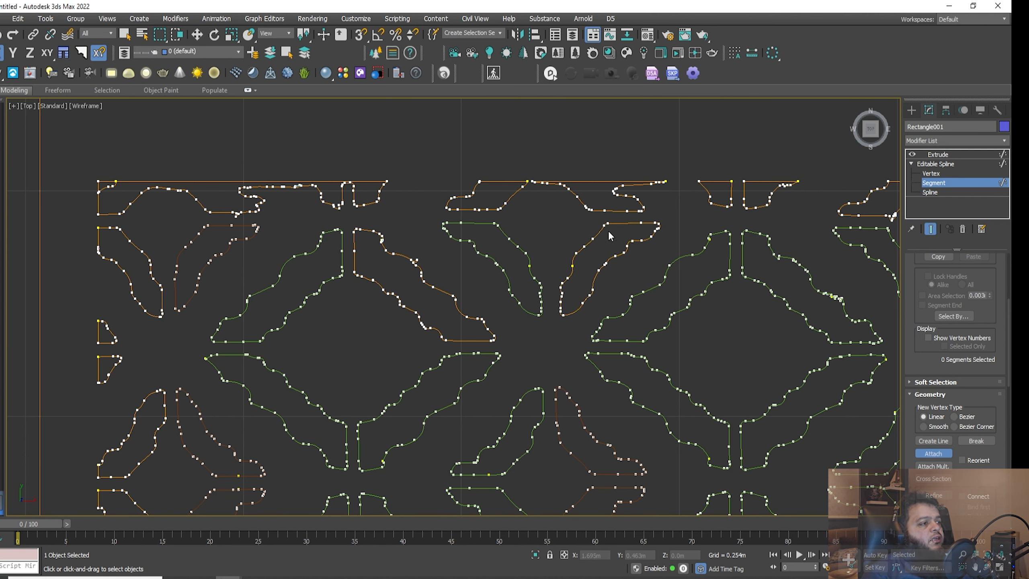
{"action": "scroll", "coordinate": [617, 249], "scroll_direction": "up", "scroll_amount": 3}
{"action": "left_click", "coordinate": [938, 155]}
{"action": "key", "text": "w"}
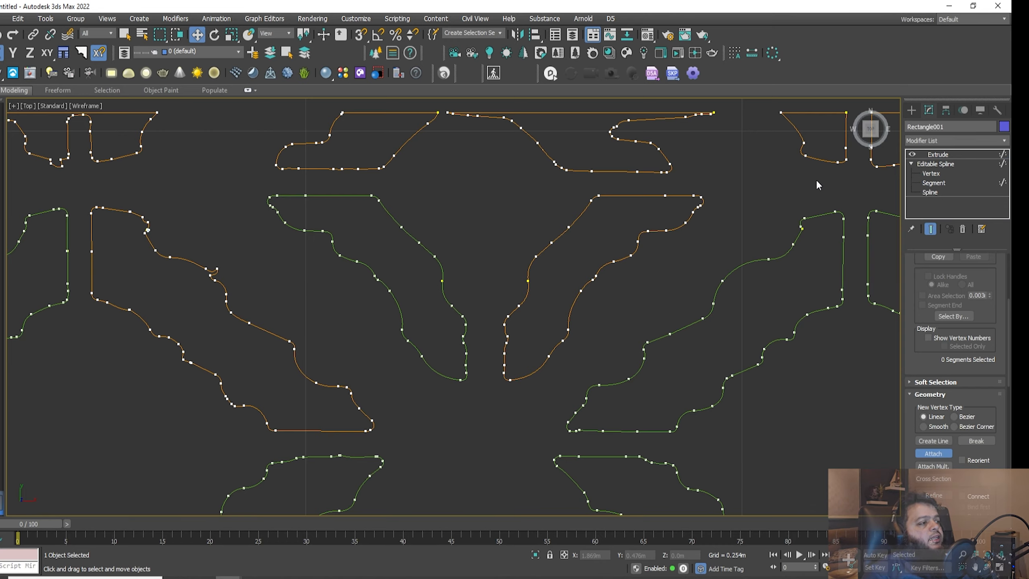
Step: Delete the stray vertices of the small triangular spike in the upper notch of the uncut leaf's outline
{"action": "key", "text": "F3"}
{"action": "scroll", "coordinate": [518, 274], "scroll_direction": "down", "scroll_amount": 5}
{"action": "scroll", "coordinate": [526, 280], "scroll_direction": "up", "scroll_amount": 5}
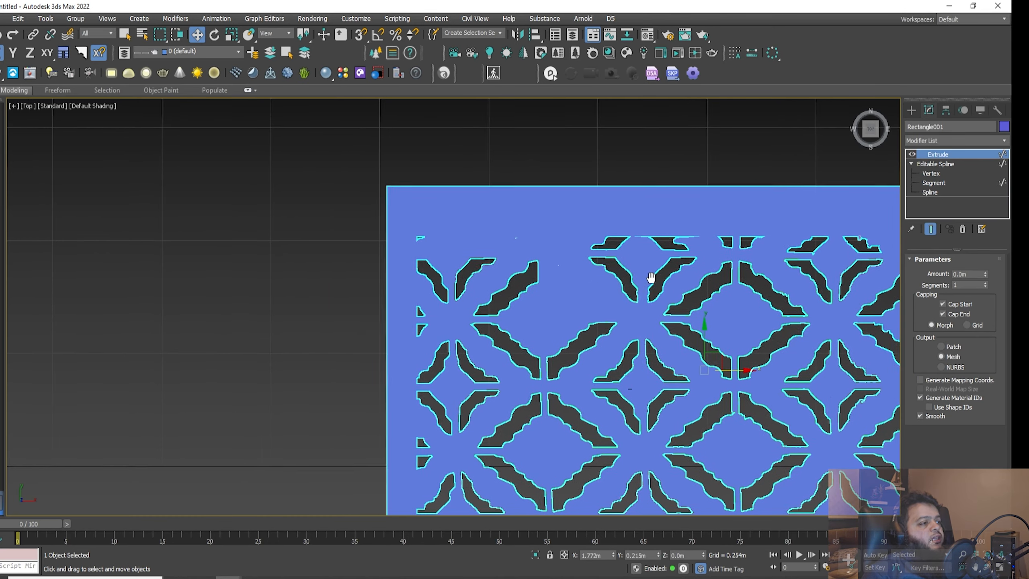
{"action": "key", "text": "F3"}
{"action": "scroll", "coordinate": [518, 263], "scroll_direction": "up", "scroll_amount": 3}
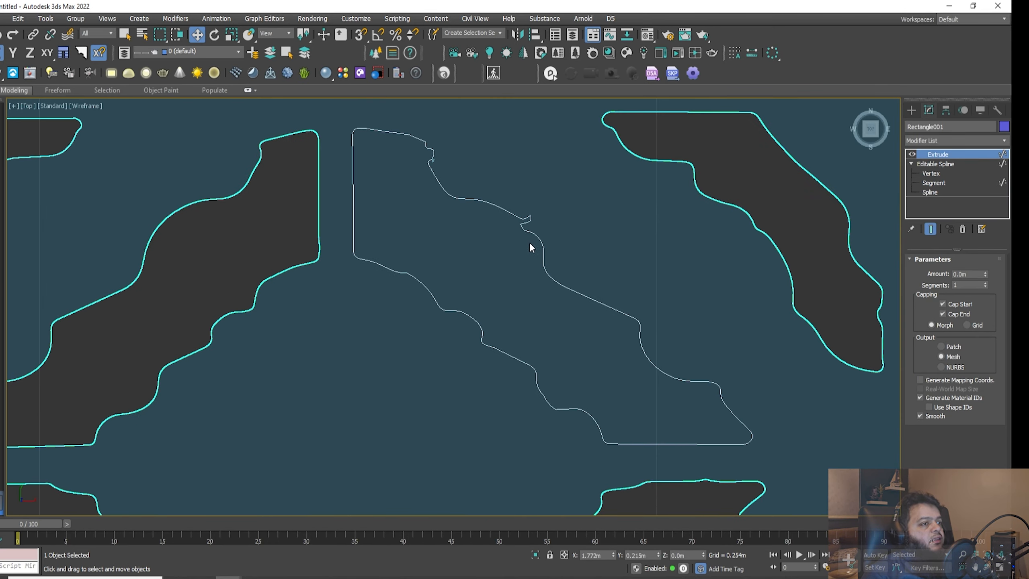
{"action": "left_click", "coordinate": [924, 174]}
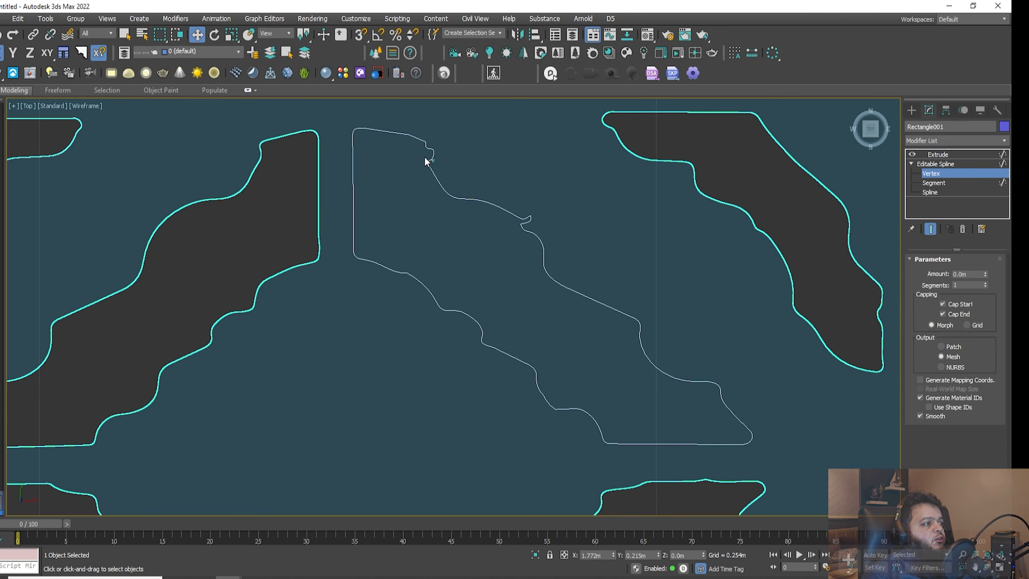
{"action": "scroll", "coordinate": [431, 160], "scroll_direction": "up", "scroll_amount": 5}
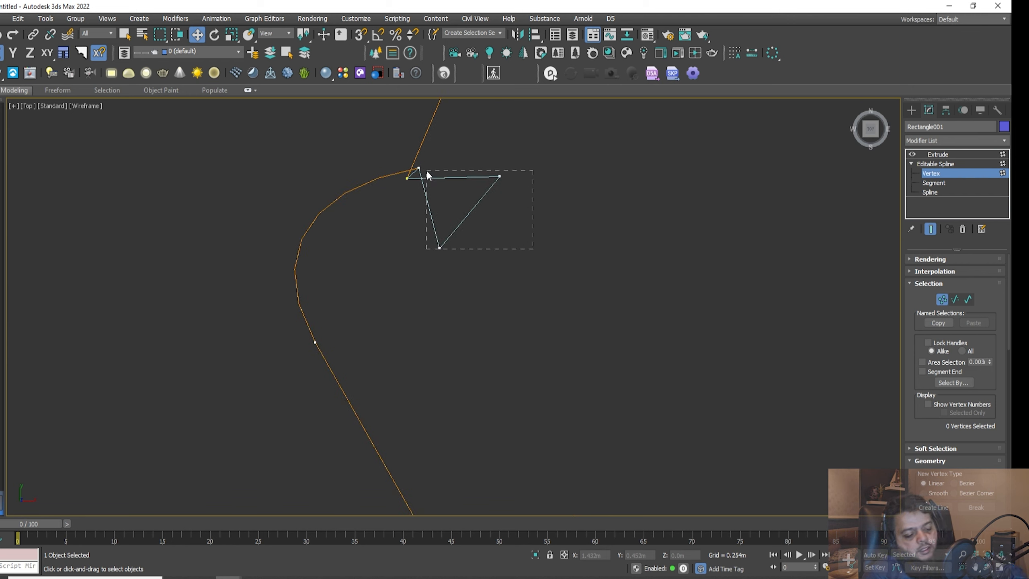
{"action": "key", "text": "Delete"}
{"action": "scroll", "coordinate": [408, 162], "scroll_direction": "up", "scroll_amount": 5}
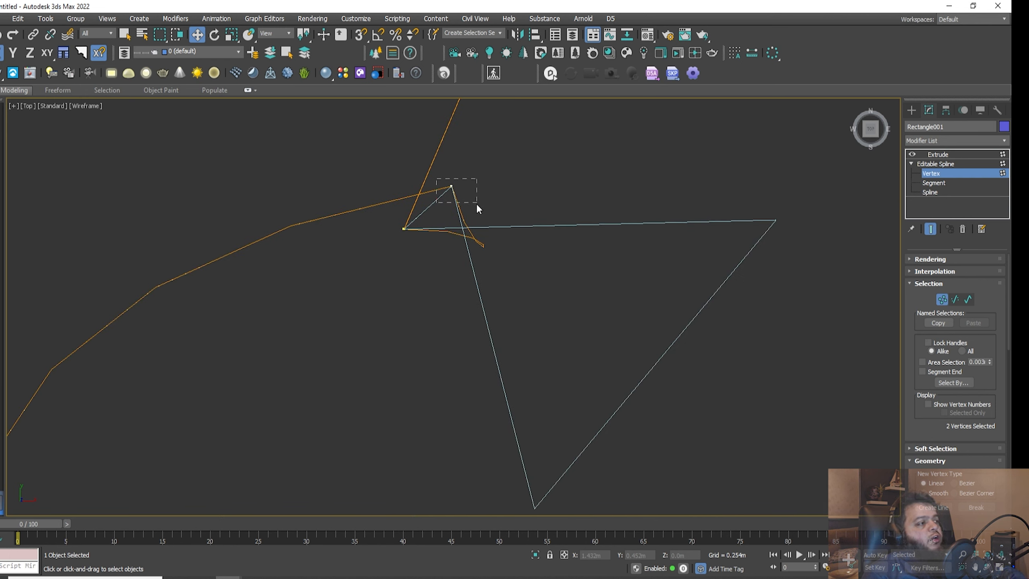
{"action": "left_click_drag", "start_coordinate": [476, 203], "coordinate": [459, 218]}
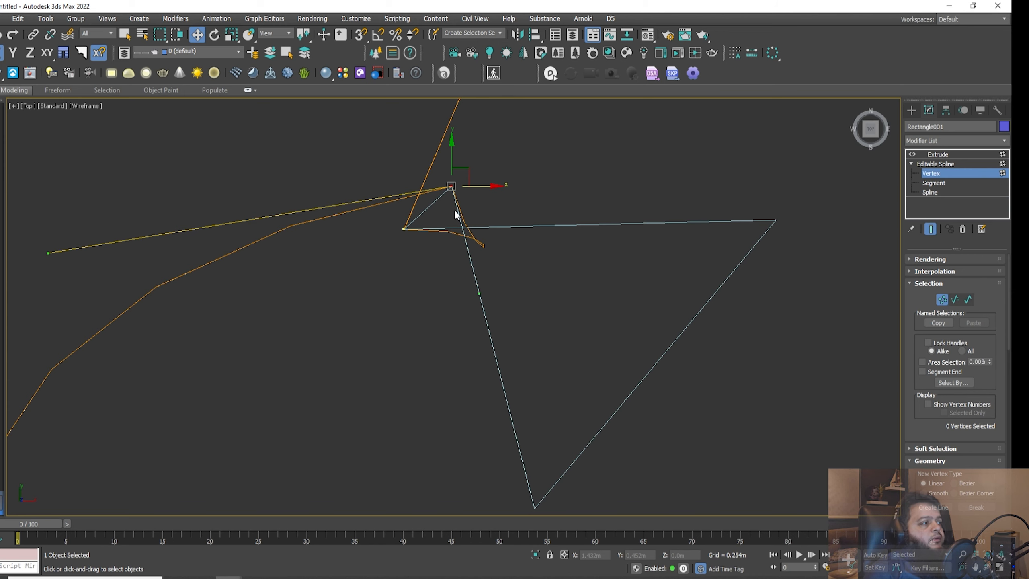
{"action": "key", "text": "Delete"}
{"action": "middle_click_drag", "start_coordinate": [330, 266], "coordinate": [476, 182]}
{"action": "scroll", "coordinate": [475, 183], "scroll_direction": "down", "scroll_amount": 3}
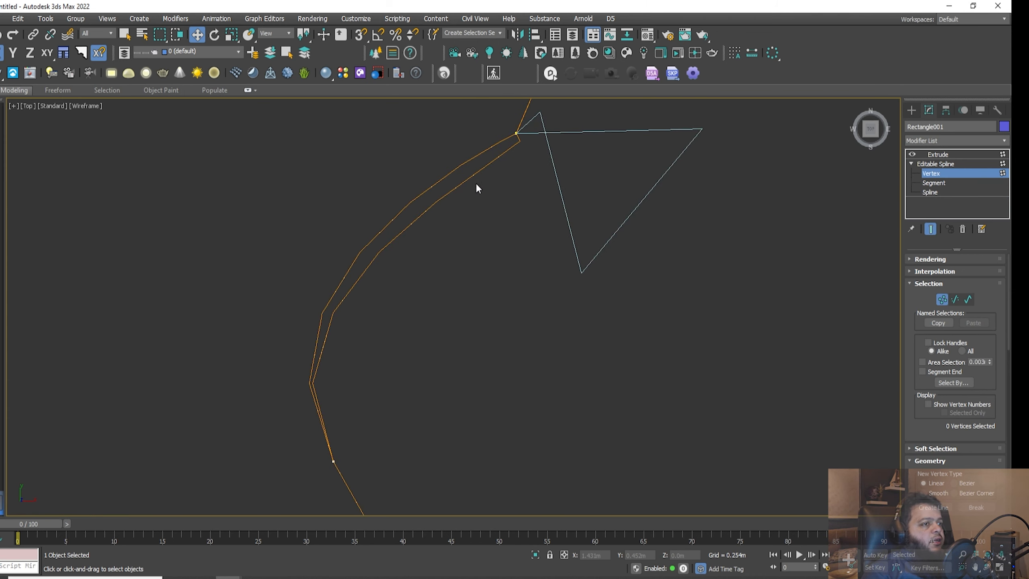
Step: Delete the duplicate segment running beside the repaired notch's curve and return to the Extrude modifier
{"action": "left_click", "coordinate": [957, 183]}
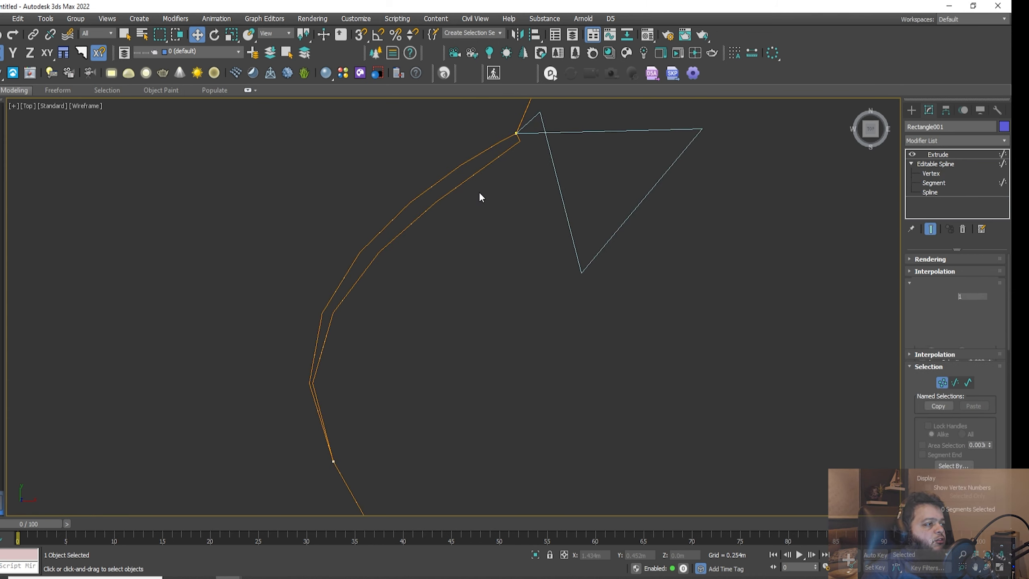
{"action": "scroll", "coordinate": [466, 209], "scroll_direction": "up", "scroll_amount": 2}
{"action": "left_click_drag", "start_coordinate": [465, 207], "coordinate": [423, 183]}
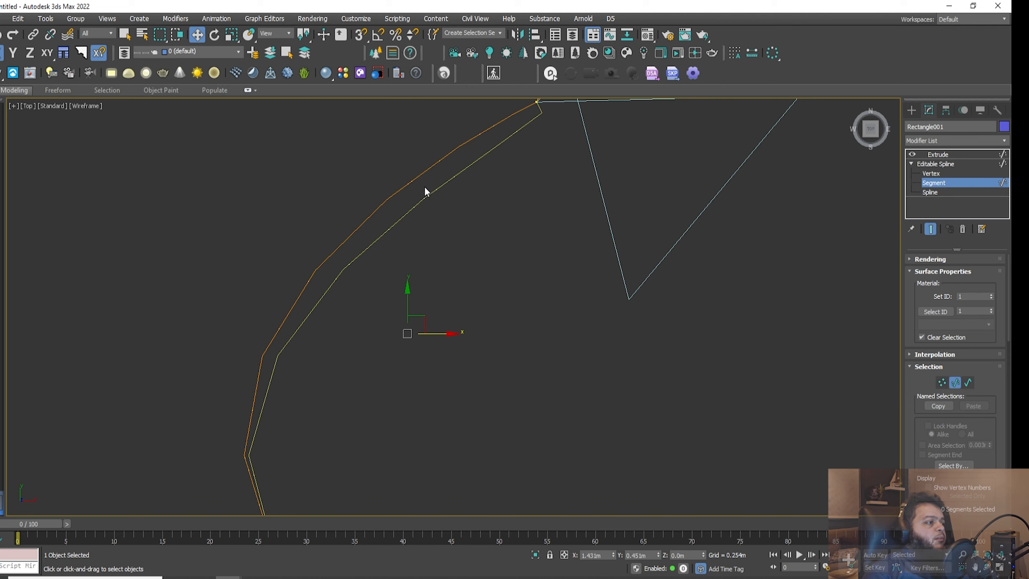
{"action": "key", "text": "Delete"}
{"action": "scroll", "coordinate": [421, 219], "scroll_direction": "down", "scroll_amount": 3}
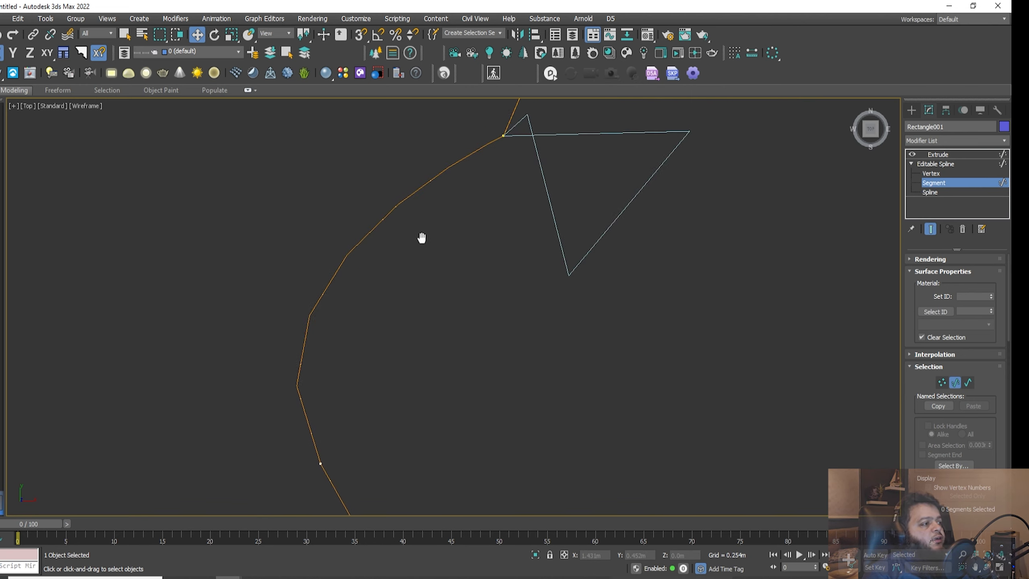
{"action": "middle_click_drag", "start_coordinate": [422, 238], "coordinate": [447, 173]}
{"action": "scroll", "coordinate": [445, 185], "scroll_direction": "down", "scroll_amount": 10}
{"action": "middle_click_drag", "start_coordinate": [542, 250], "coordinate": [410, 181]}
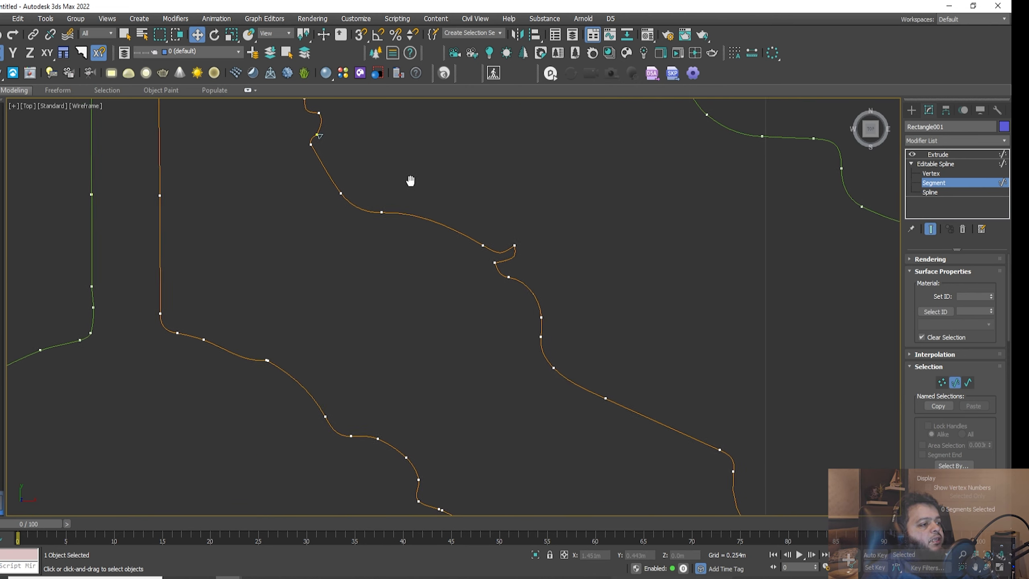
{"action": "scroll", "coordinate": [408, 179], "scroll_direction": "down", "scroll_amount": 3}
{"action": "middle_click_drag", "start_coordinate": [434, 239], "coordinate": [417, 185]}
{"action": "left_click", "coordinate": [945, 154]}
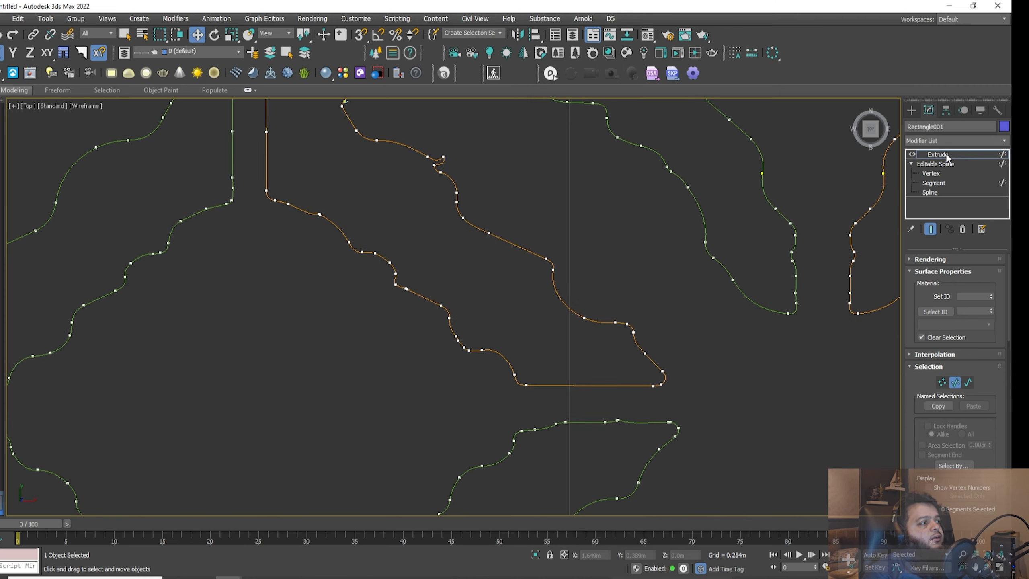
Step: Inspect the shaded panel for remaining uncut leaves and examine the jagged outline near the panel's lower-right corner
{"action": "key", "text": "F3"}
{"action": "scroll", "coordinate": [478, 225], "scroll_direction": "down", "scroll_amount": 5}
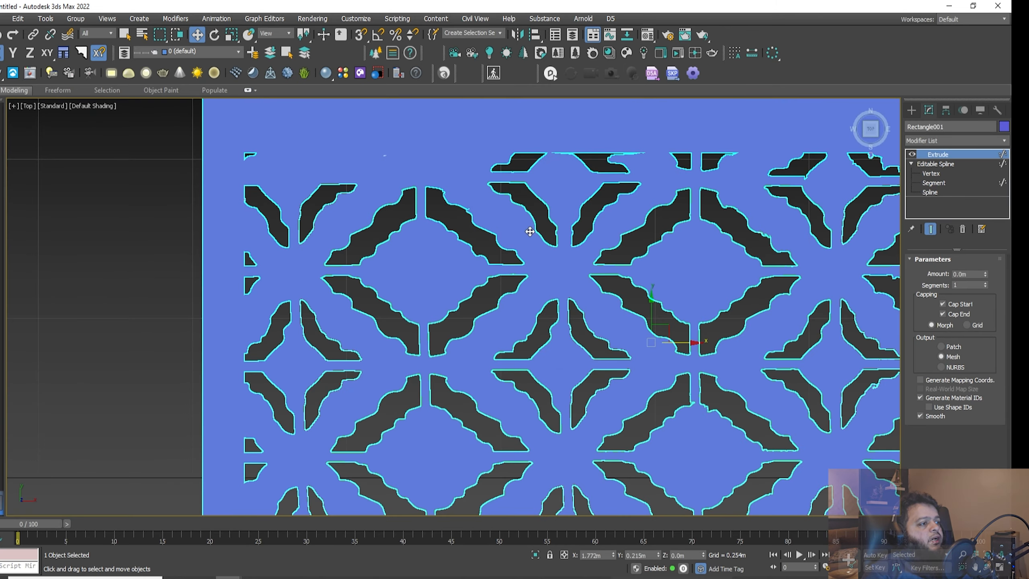
{"action": "scroll", "coordinate": [398, 202], "scroll_direction": "down", "scroll_amount": 8}
{"action": "scroll", "coordinate": [635, 351], "scroll_direction": "up", "scroll_amount": 12}
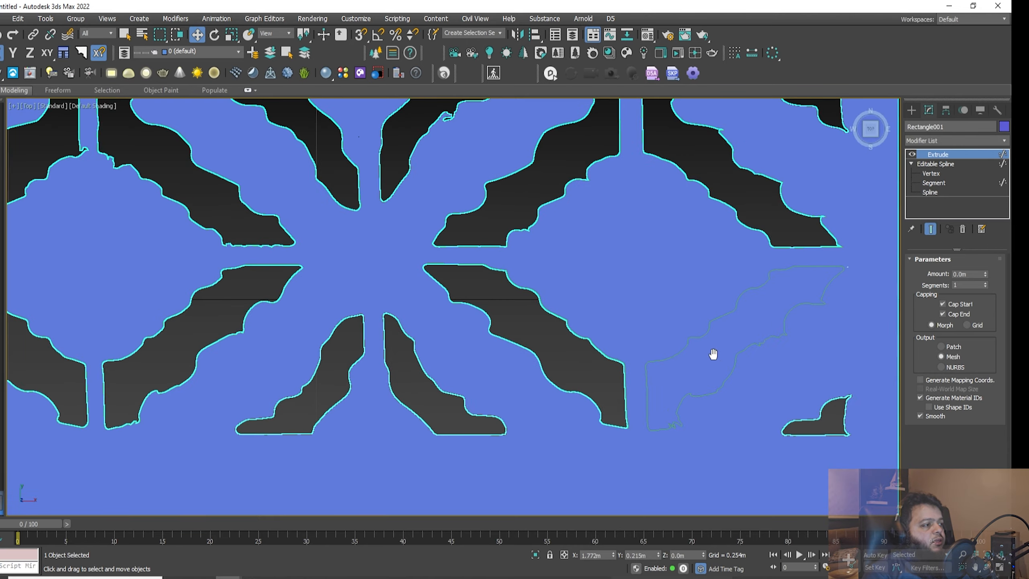
{"action": "key", "text": "F3"}
{"action": "middle_click_drag", "start_coordinate": [717, 355], "coordinate": [500, 329]}
{"action": "scroll", "coordinate": [496, 334], "scroll_direction": "up", "scroll_amount": 4}
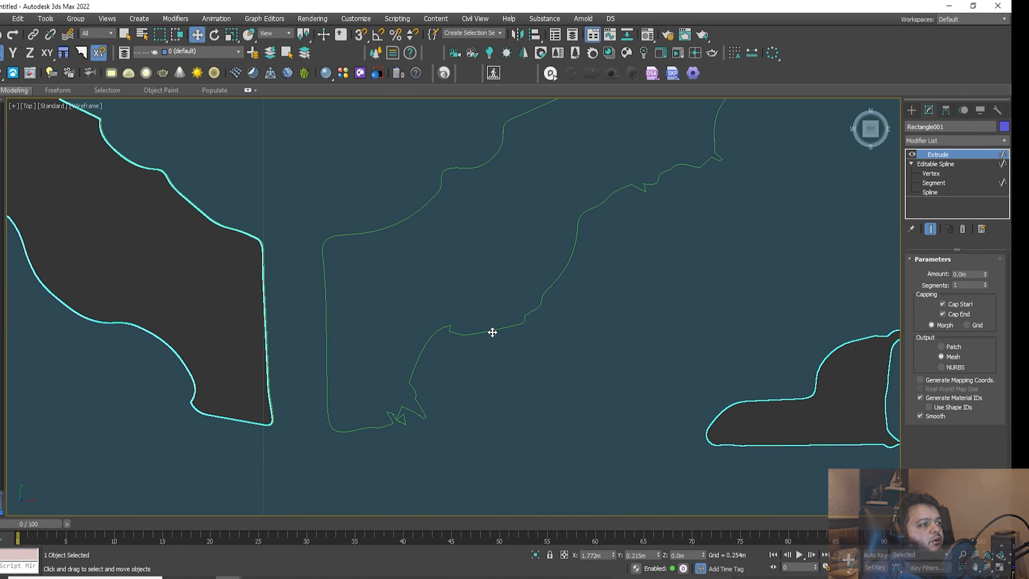
{"action": "scroll", "coordinate": [638, 219], "scroll_direction": "up", "scroll_amount": 6}
{"action": "middle_click_drag", "start_coordinate": [638, 336], "coordinate": [669, 220]}
{"action": "scroll", "coordinate": [396, 470], "scroll_direction": "up", "scroll_amount": 8}
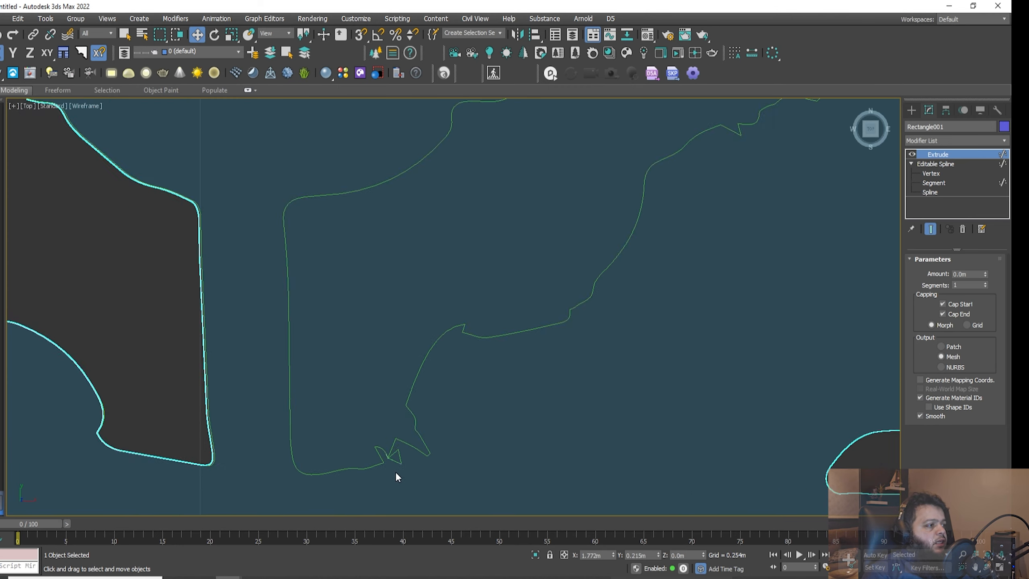
Step: Delete the stray vertex at the crossing lines in the lower-right leaf's jagged tip and return to the Extrude modifier
{"action": "left_click", "coordinate": [932, 173]}
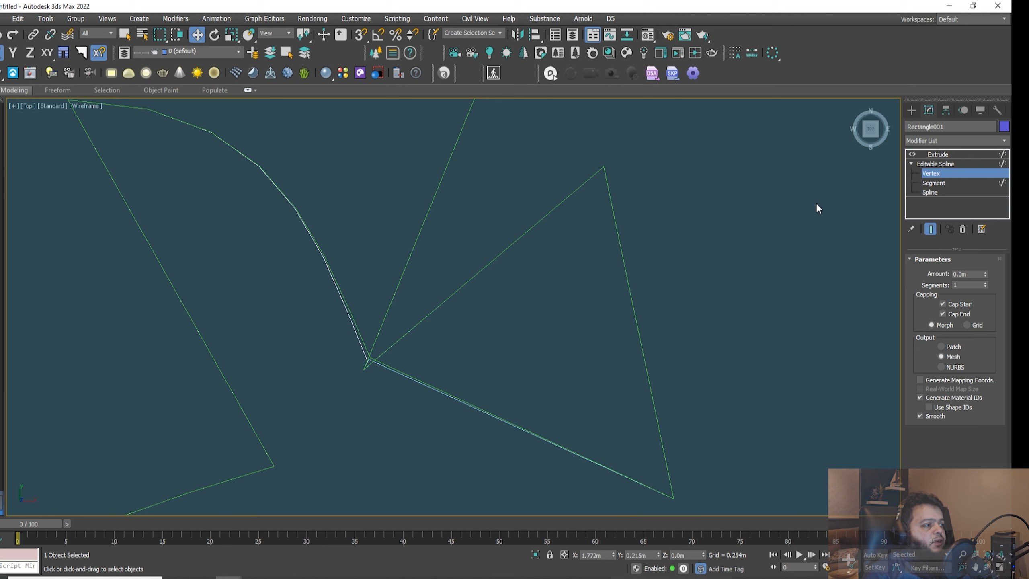
{"action": "scroll", "coordinate": [522, 326], "scroll_direction": "up", "scroll_amount": 2}
{"action": "scroll", "coordinate": [423, 344], "scroll_direction": "down", "scroll_amount": 2}
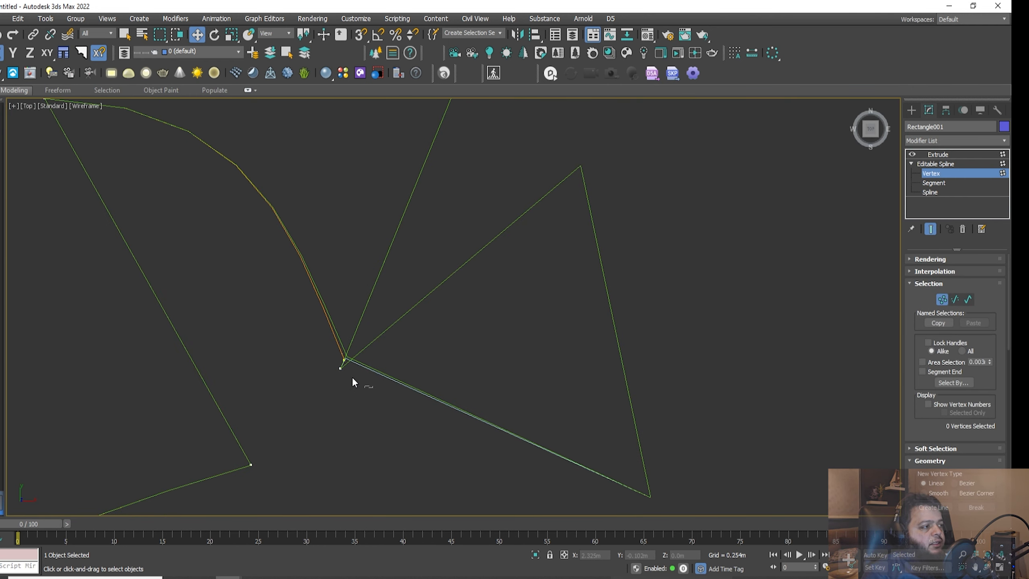
{"action": "scroll", "coordinate": [343, 370], "scroll_direction": "up", "scroll_amount": 4}
{"action": "left_click_drag", "start_coordinate": [353, 372], "coordinate": [306, 354]}
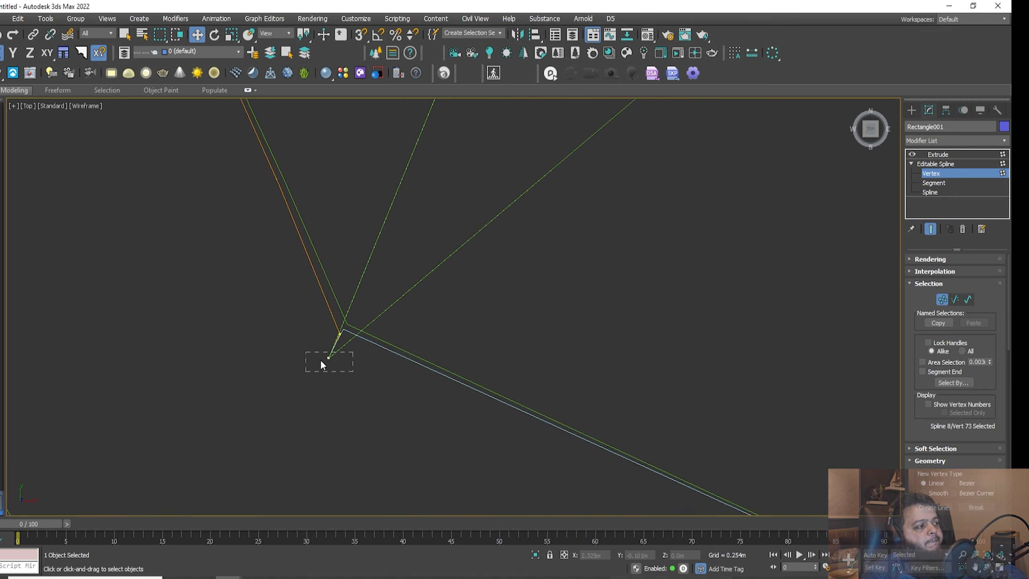
{"action": "left_click", "coordinate": [320, 360]}
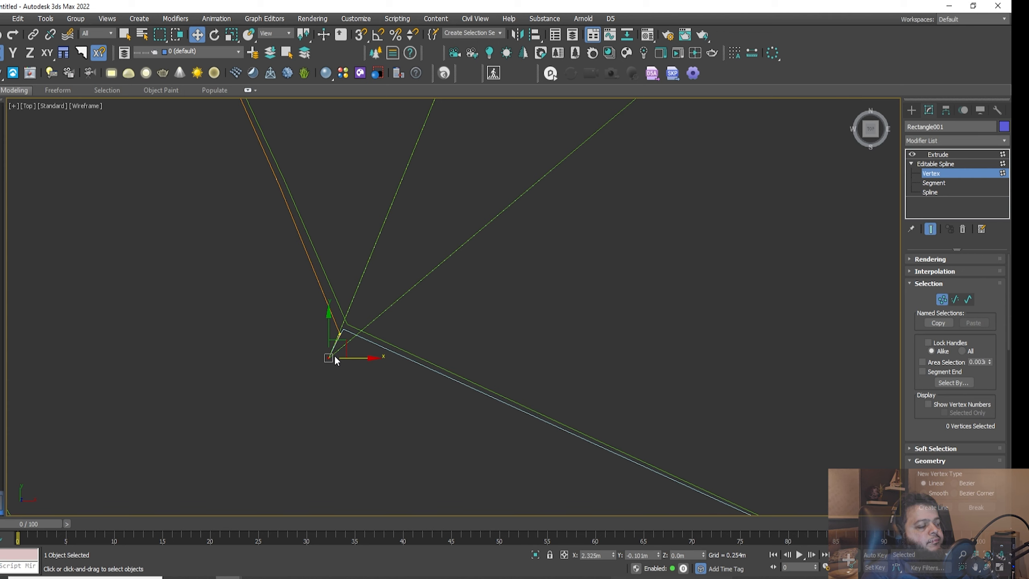
{"action": "scroll", "coordinate": [335, 355], "scroll_direction": "down", "scroll_amount": 4}
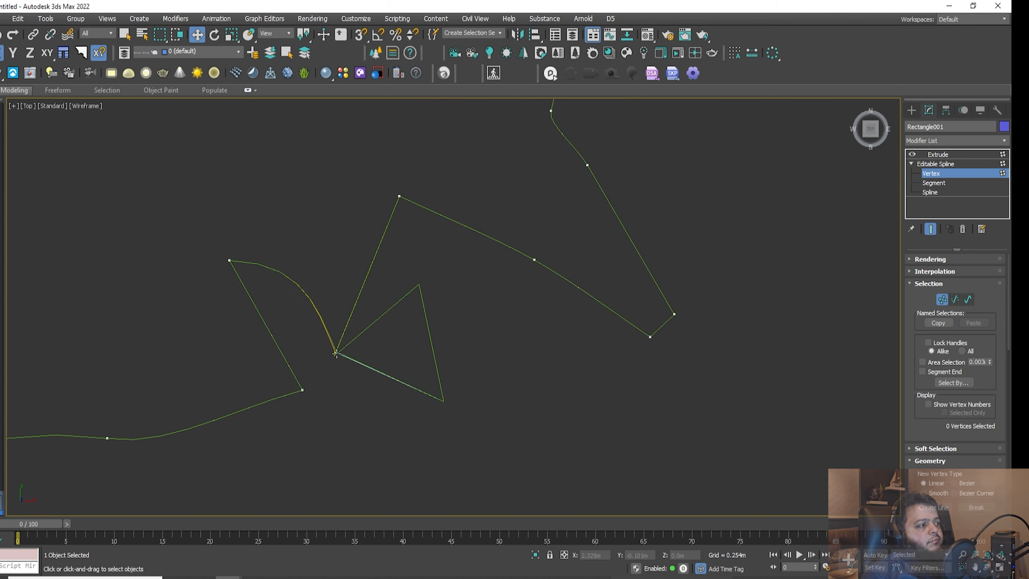
{"action": "scroll", "coordinate": [343, 346], "scroll_direction": "down", "scroll_amount": 8}
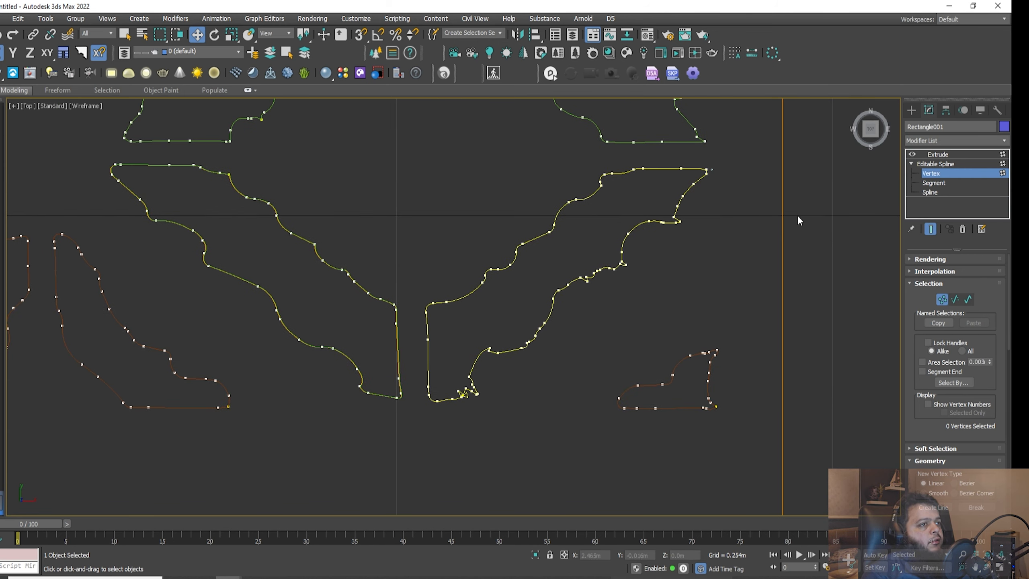
{"action": "left_click", "coordinate": [934, 164]}
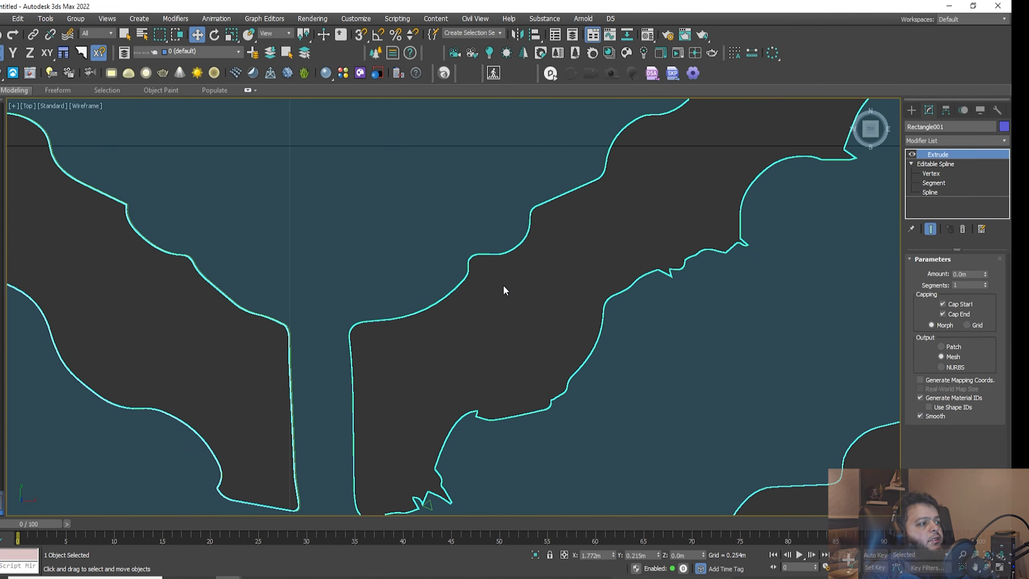
Step: Delete all vertices of the incomplete row of shapes along the pattern's upper edge
{"action": "scroll", "coordinate": [505, 289], "scroll_direction": "down", "scroll_amount": 4}
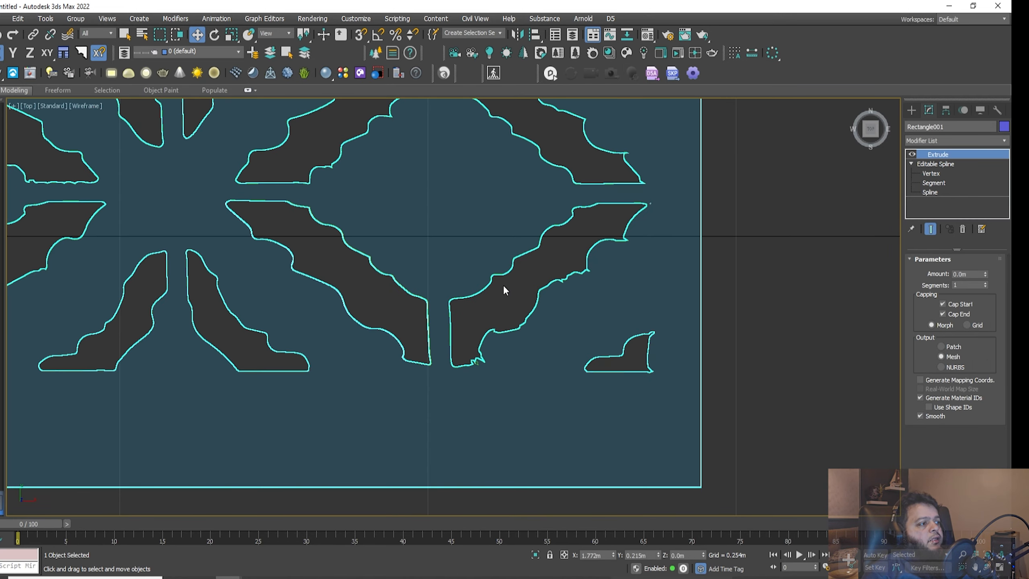
{"action": "scroll", "coordinate": [505, 288], "scroll_direction": "up", "scroll_amount": 2}
{"action": "scroll", "coordinate": [505, 289], "scroll_direction": "down", "scroll_amount": 8}
{"action": "middle_click_drag", "start_coordinate": [495, 259], "coordinate": [600, 306]}
{"action": "scroll", "coordinate": [550, 307], "scroll_direction": "up", "scroll_amount": 4}
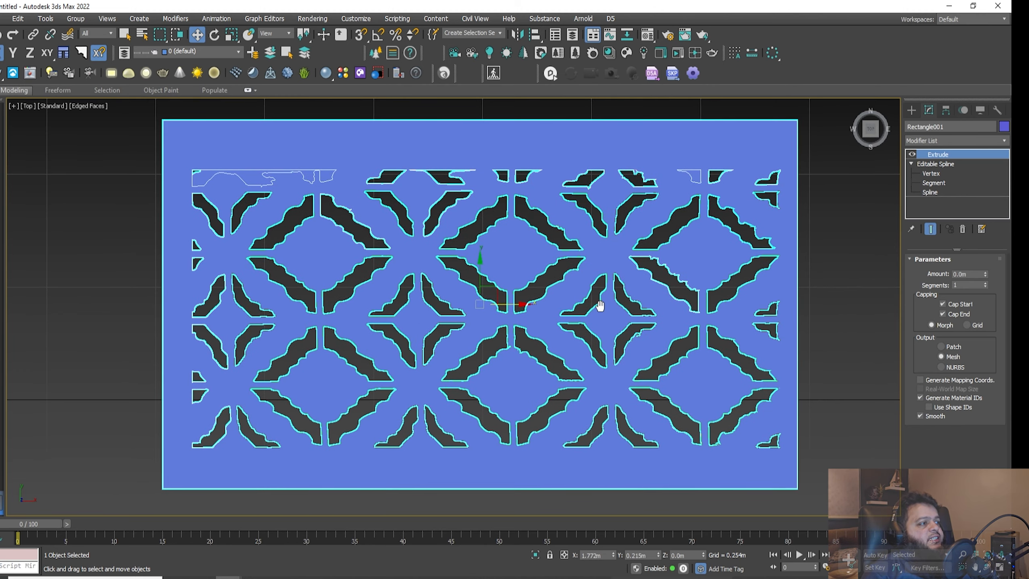
{"action": "left_click", "coordinate": [932, 174]}
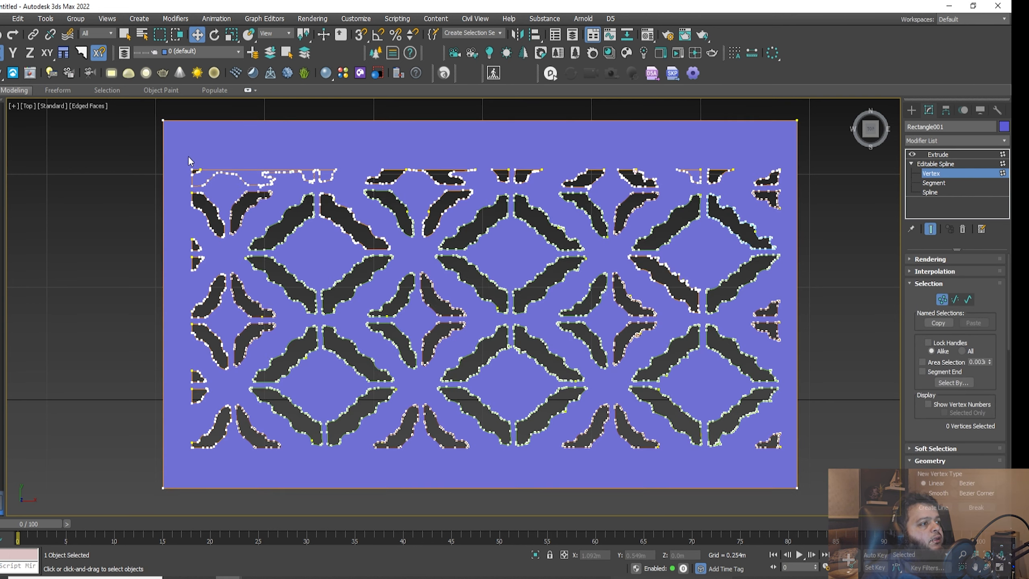
{"action": "key", "text": "F3"}
{"action": "left_click_drag", "start_coordinate": [187, 156], "coordinate": [787, 183]}
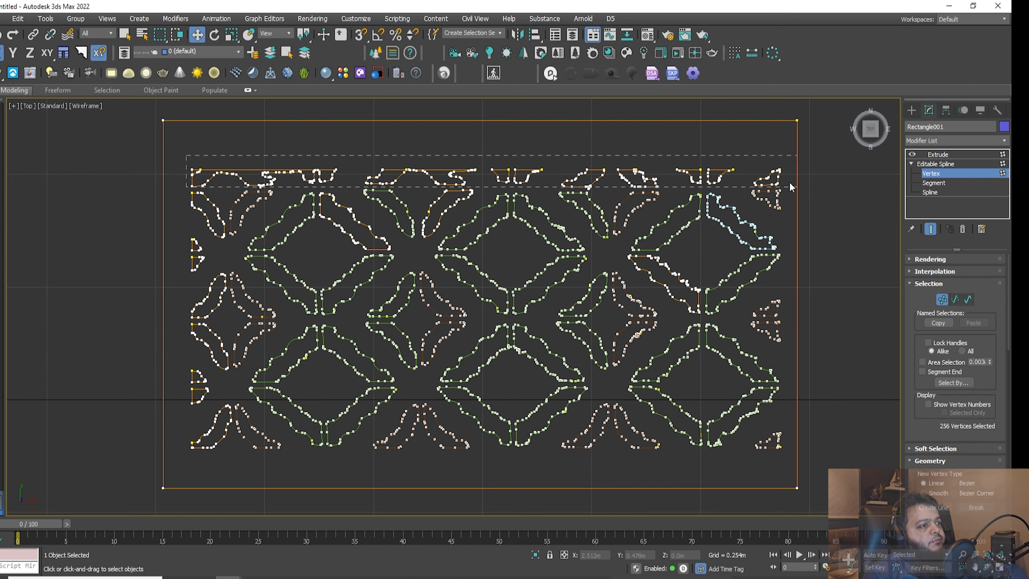
{"action": "left_click_drag", "start_coordinate": [787, 183], "coordinate": [787, 184]}
{"action": "scroll", "coordinate": [644, 173], "scroll_direction": "up", "scroll_amount": 5}
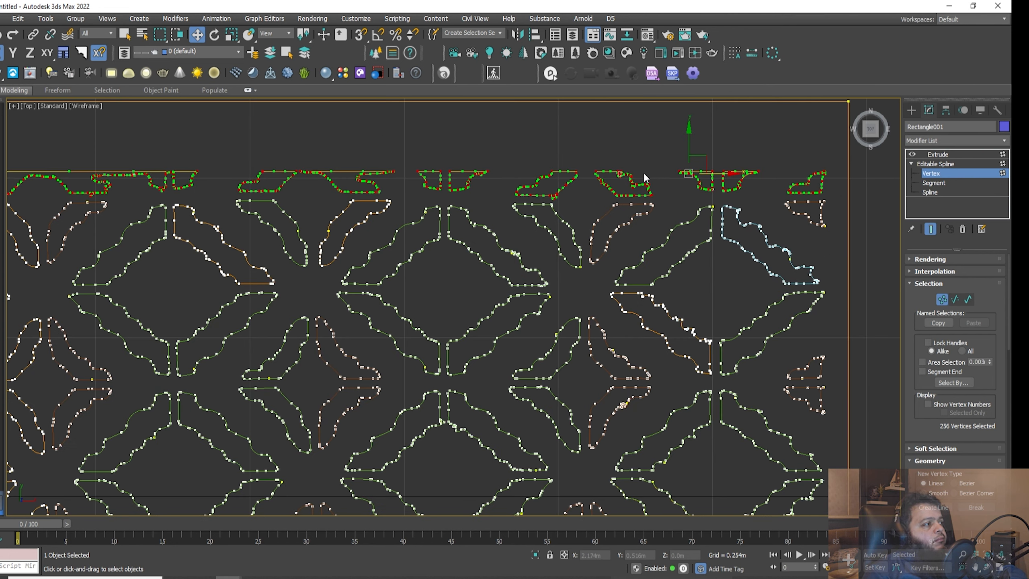
{"action": "scroll", "coordinate": [644, 173], "scroll_direction": "down", "scroll_amount": 5}
{"action": "key", "text": "Delete"}
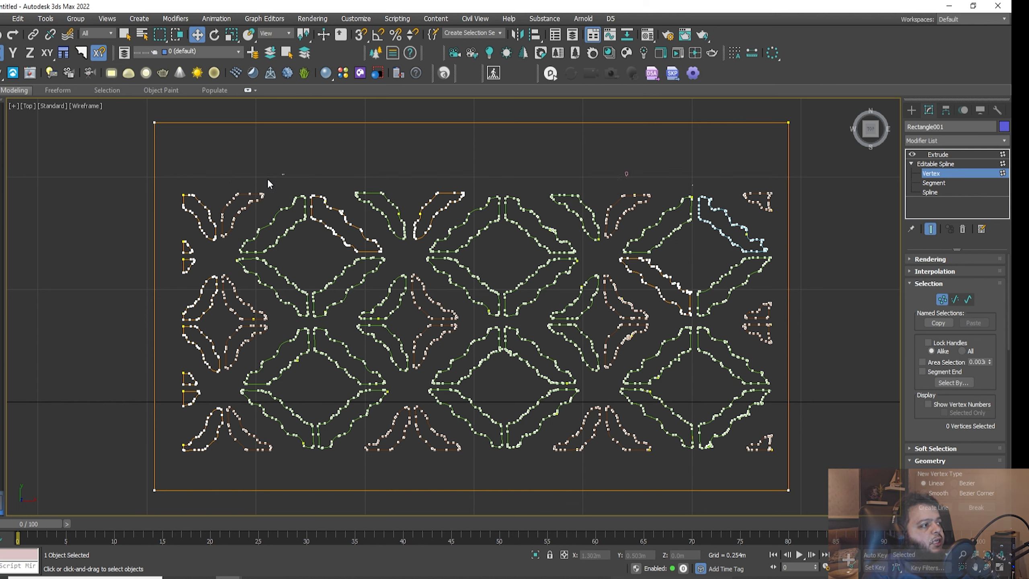
Step: Move the rectangle's two upper corner vertices down along Y to just above the remaining pattern
{"action": "left_click_drag", "start_coordinate": [267, 165], "coordinate": [278, 173]}
{"action": "left_click_drag", "start_coordinate": [135, 112], "coordinate": [352, 133]}
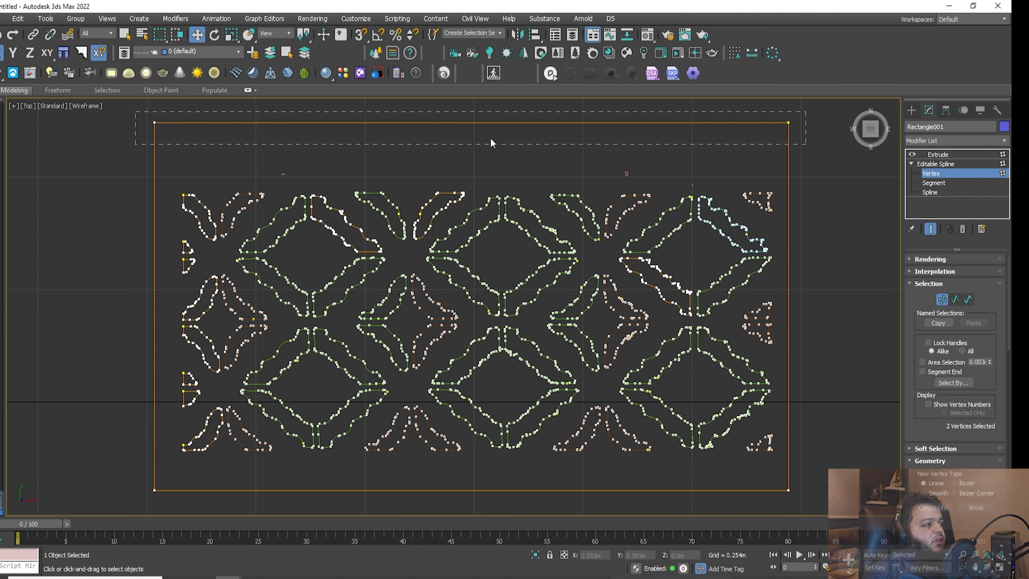
{"action": "middle_click_drag", "start_coordinate": [487, 135], "coordinate": [478, 171]}
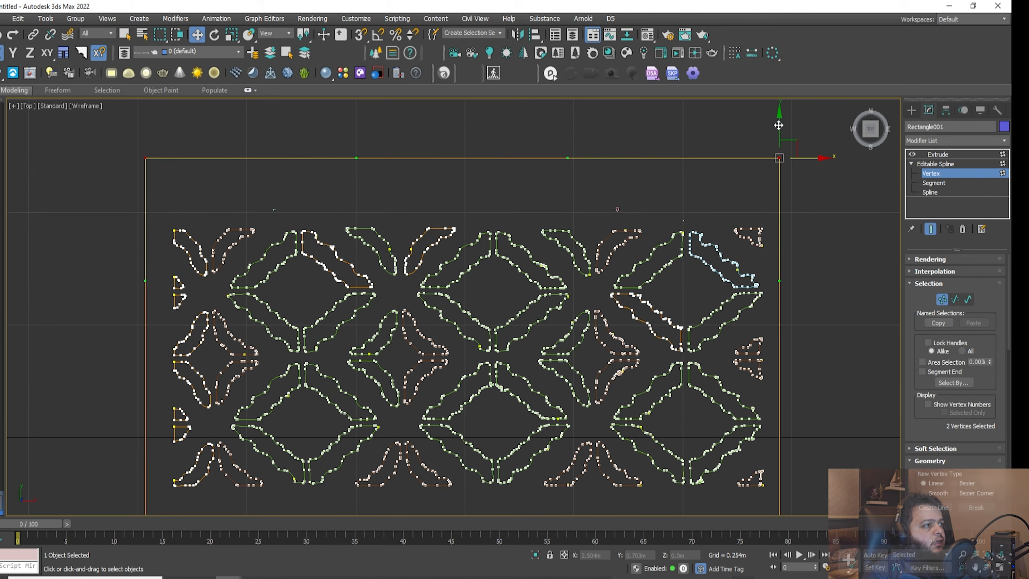
{"action": "left_click_drag", "start_coordinate": [774, 142], "coordinate": [771, 172]}
{"action": "left_click_drag", "start_coordinate": [779, 134], "coordinate": [780, 178]}
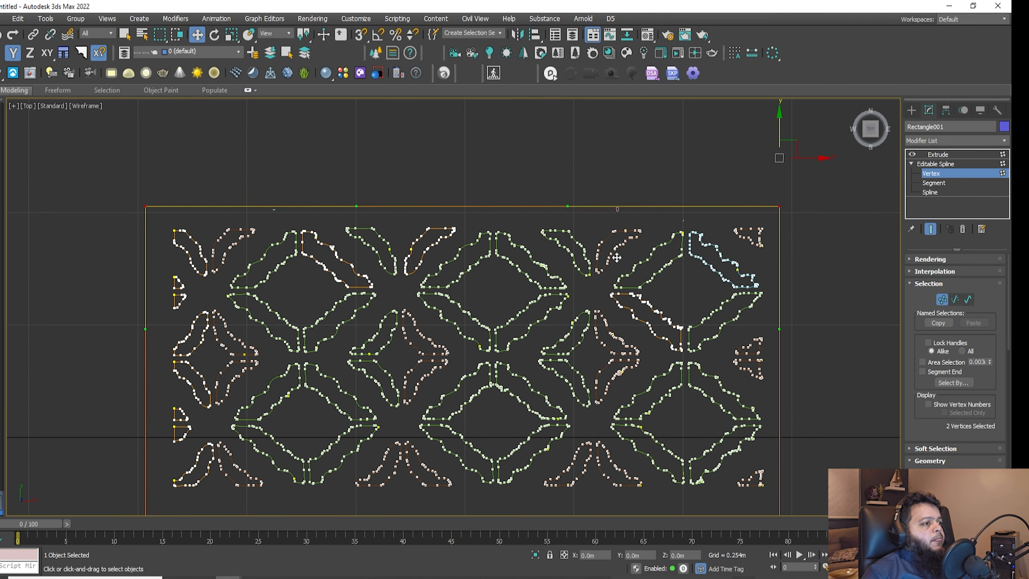
Step: Move the rectangle's two lower corner vertices up along Y about 0.04 m and return to the Extrude modifier
{"action": "scroll", "coordinate": [685, 323], "scroll_direction": "down", "scroll_amount": 3}
{"action": "left_click_drag", "start_coordinate": [348, 395], "coordinate": [554, 391]}
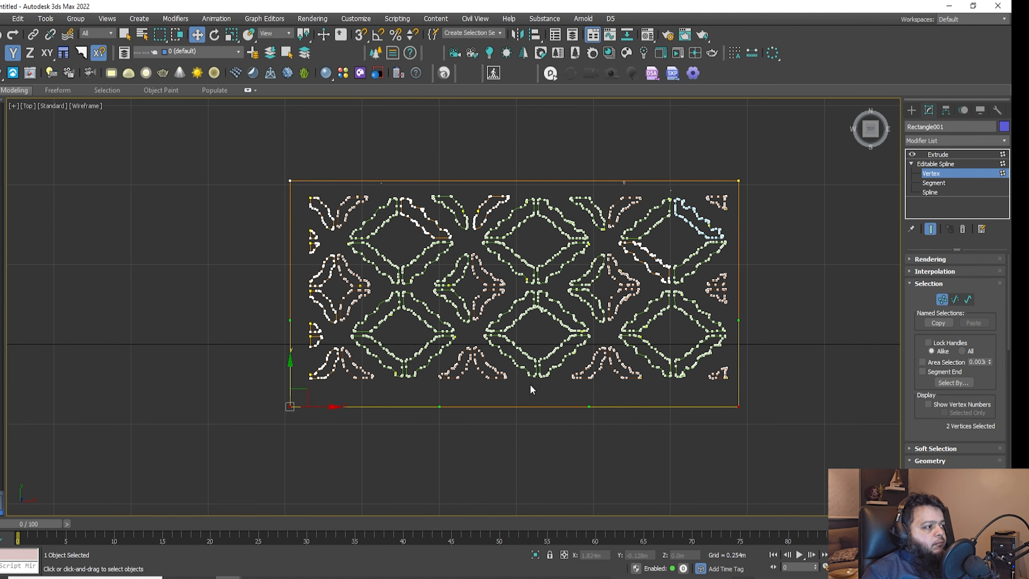
{"action": "left_click_drag", "start_coordinate": [288, 368], "coordinate": [287, 356]}
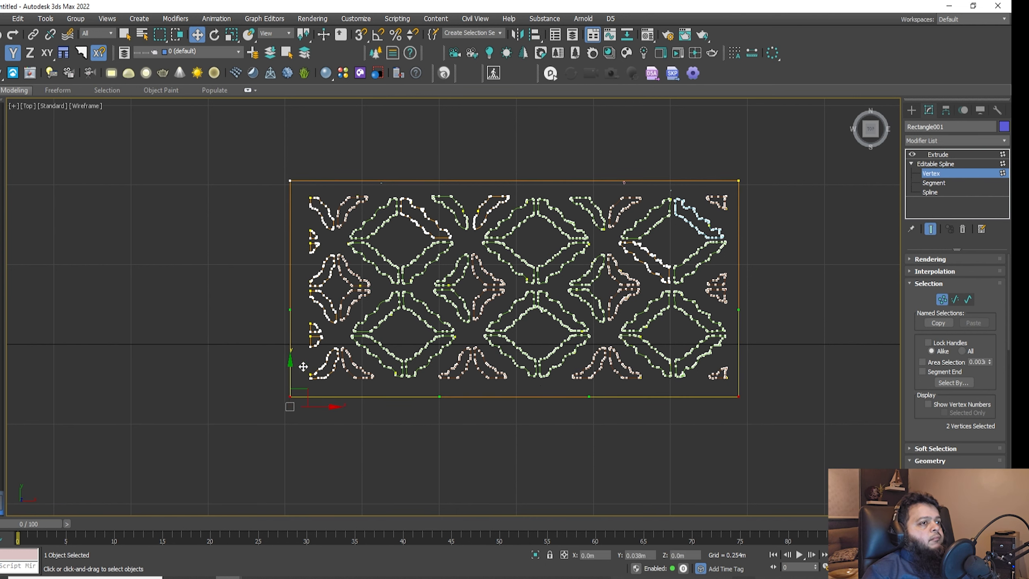
{"action": "left_click", "coordinate": [938, 155]}
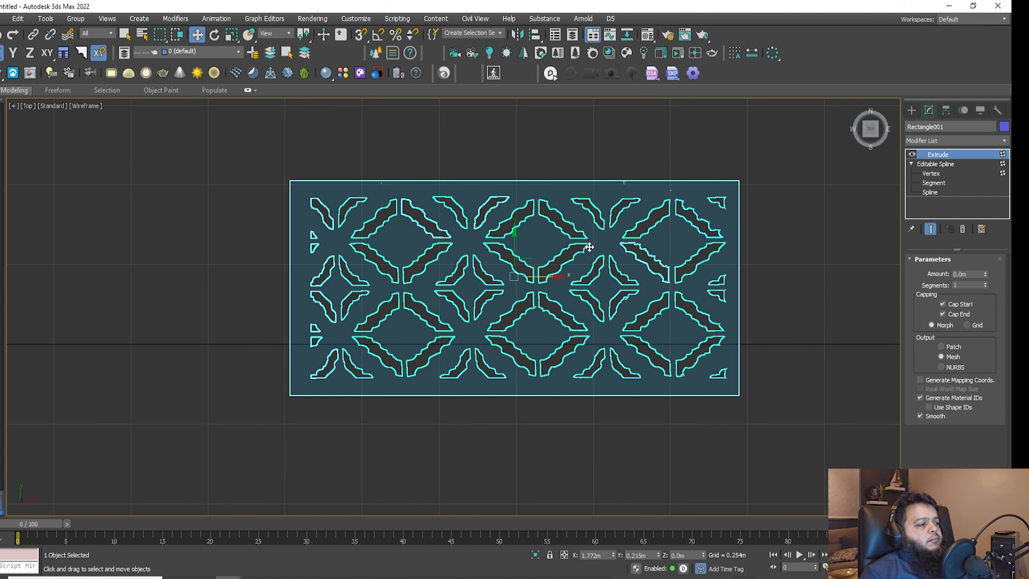
Step: Deselect the panel and compare its shaded pattern with the reference photo 20230929_140125.jpg
{"action": "left_click", "coordinate": [780, 286]}
{"action": "key", "text": "F3"}
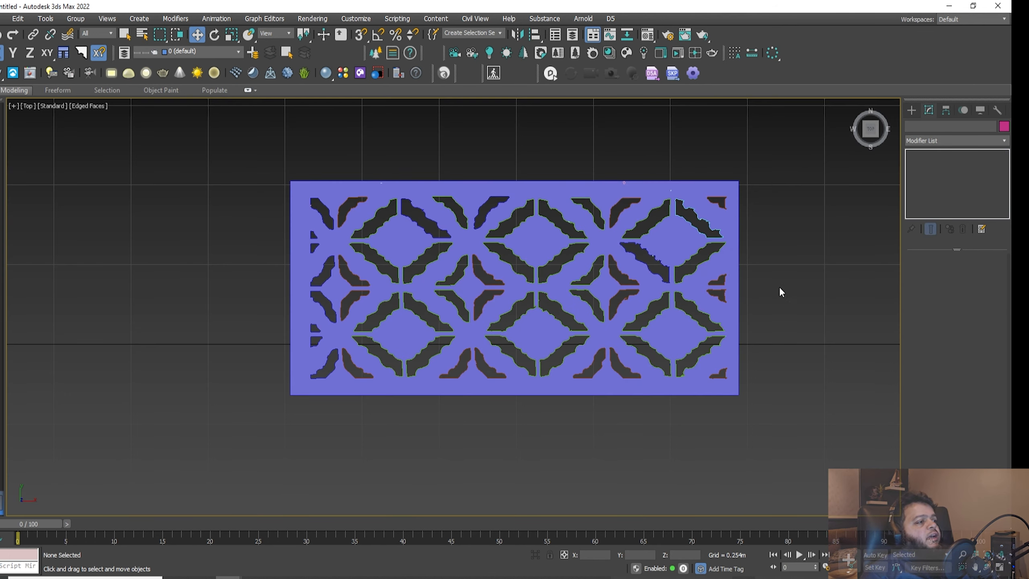
{"action": "middle_click_drag", "start_coordinate": [602, 287], "coordinate": [701, 264]}
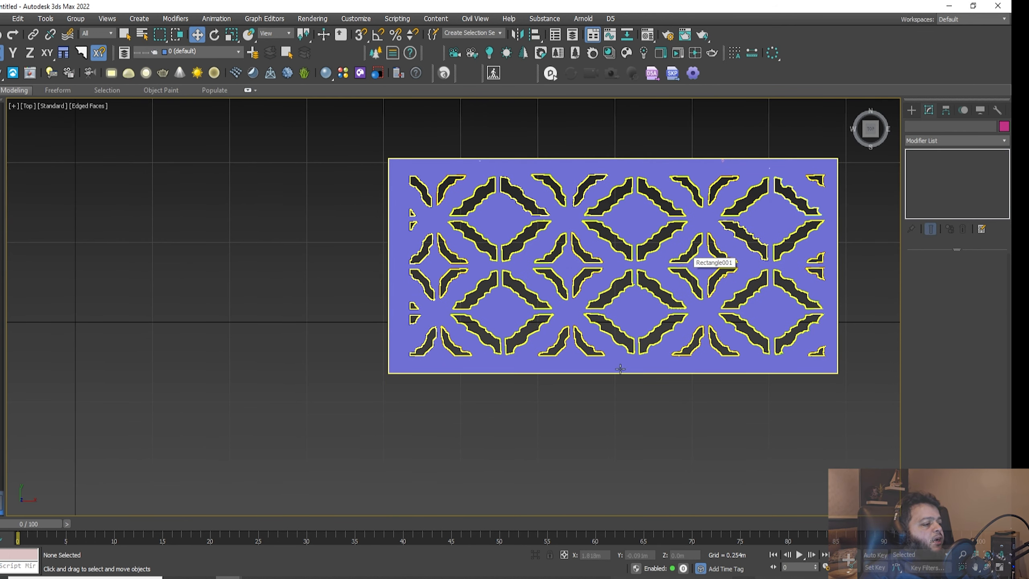
{"action": "left_click", "coordinate": [492, 577]}
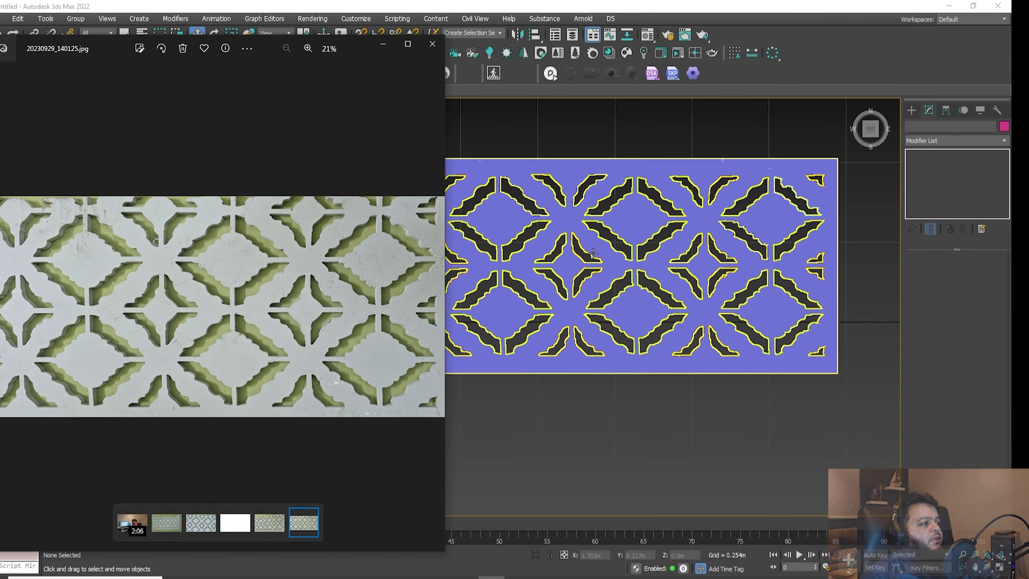
{"action": "scroll", "coordinate": [593, 253], "scroll_direction": "down", "scroll_amount": 2}
{"action": "middle_click_drag", "start_coordinate": [614, 264], "coordinate": [632, 276]}
{"action": "left_click", "coordinate": [492, 578]}
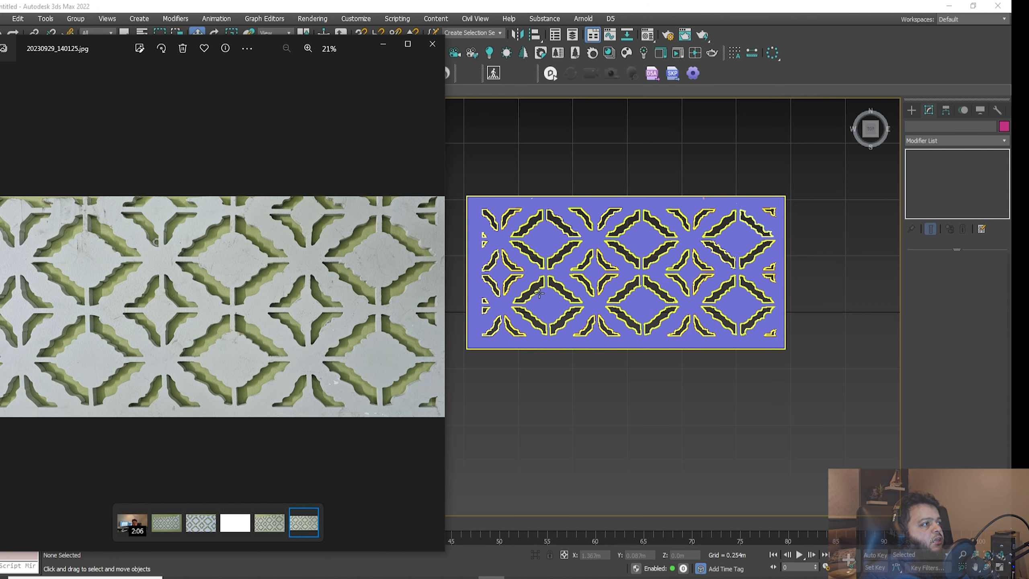
{"action": "left_click", "coordinate": [382, 45]}
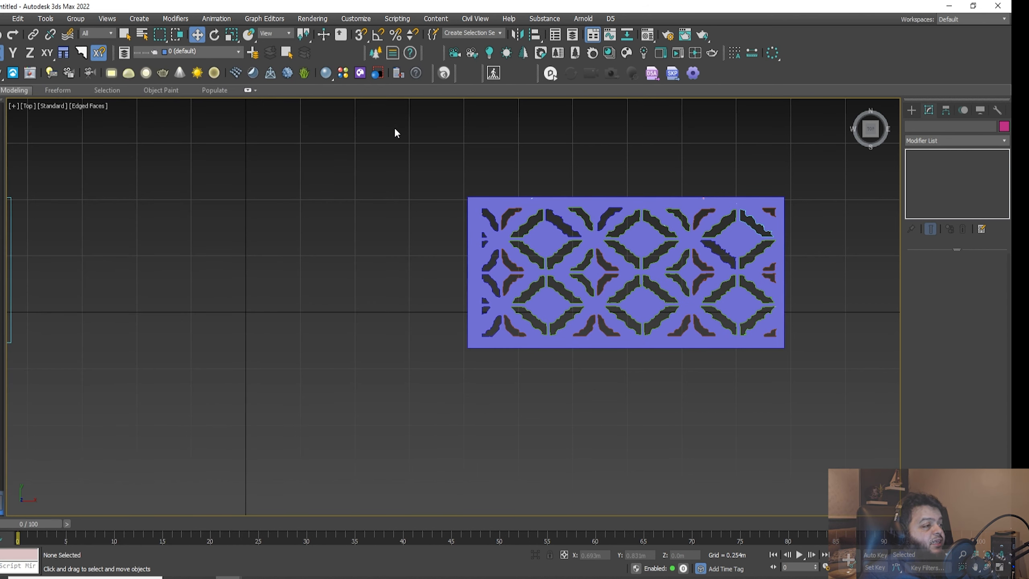